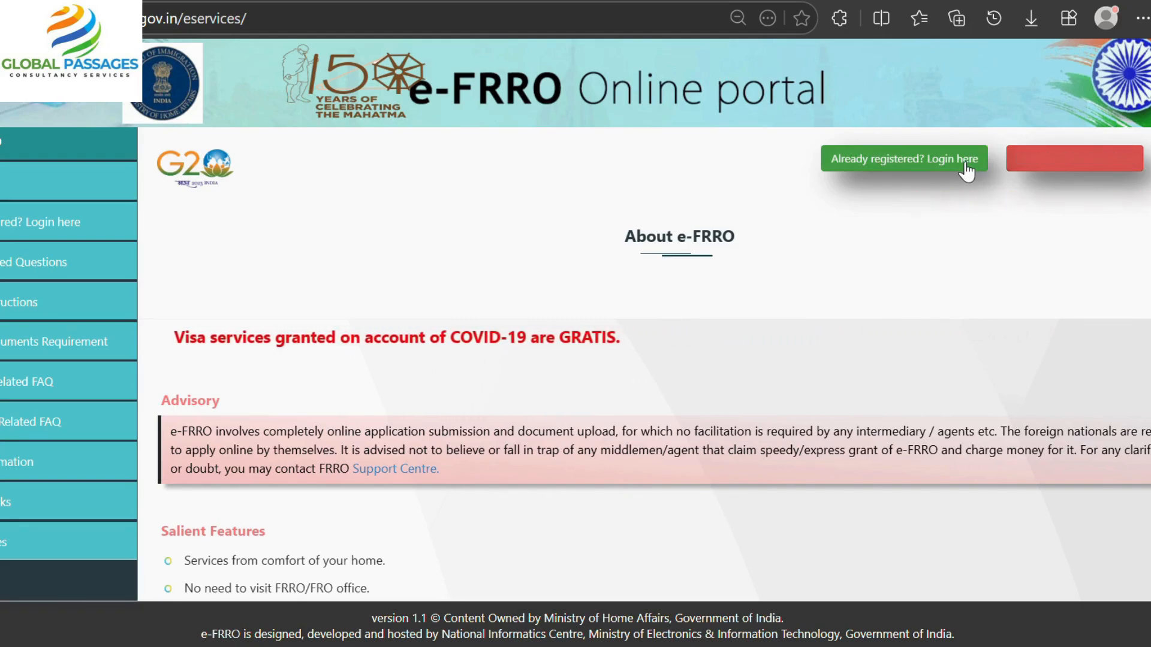
# Open the new-user Registration Form from the home page and dismiss the email/mobile OTP alert.
pyautogui.click(1107, 159)
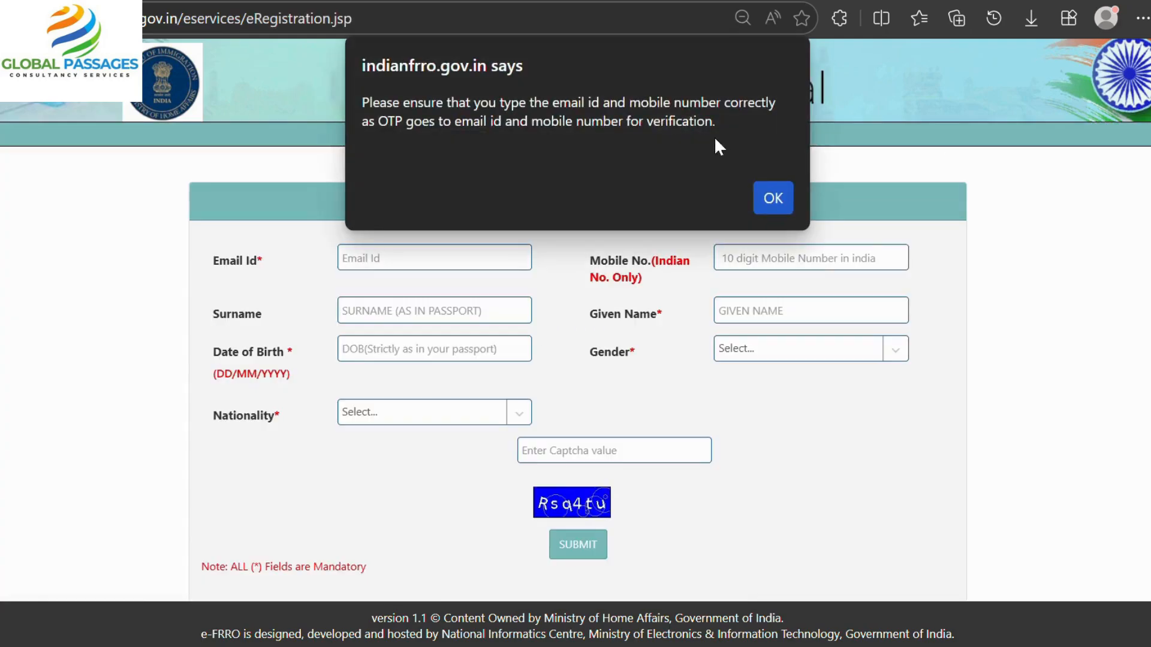
pyautogui.click(771, 201)
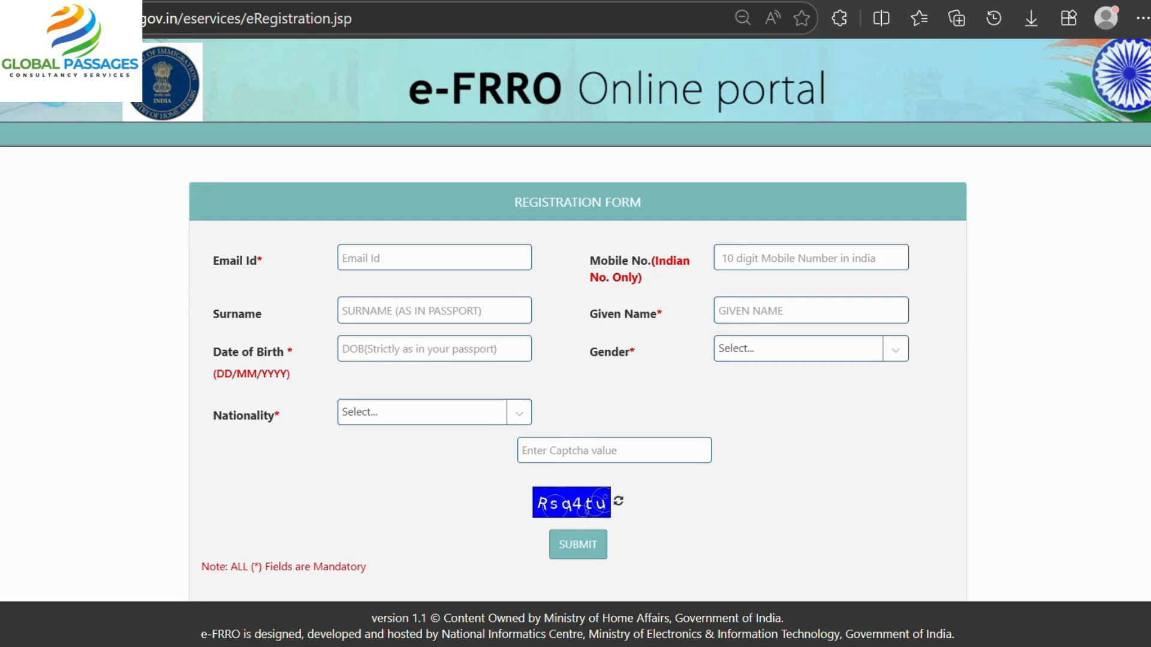
# Log in on the registered-user page with the saved email, the account password and the captcha.
pyautogui.click(1147, 135)
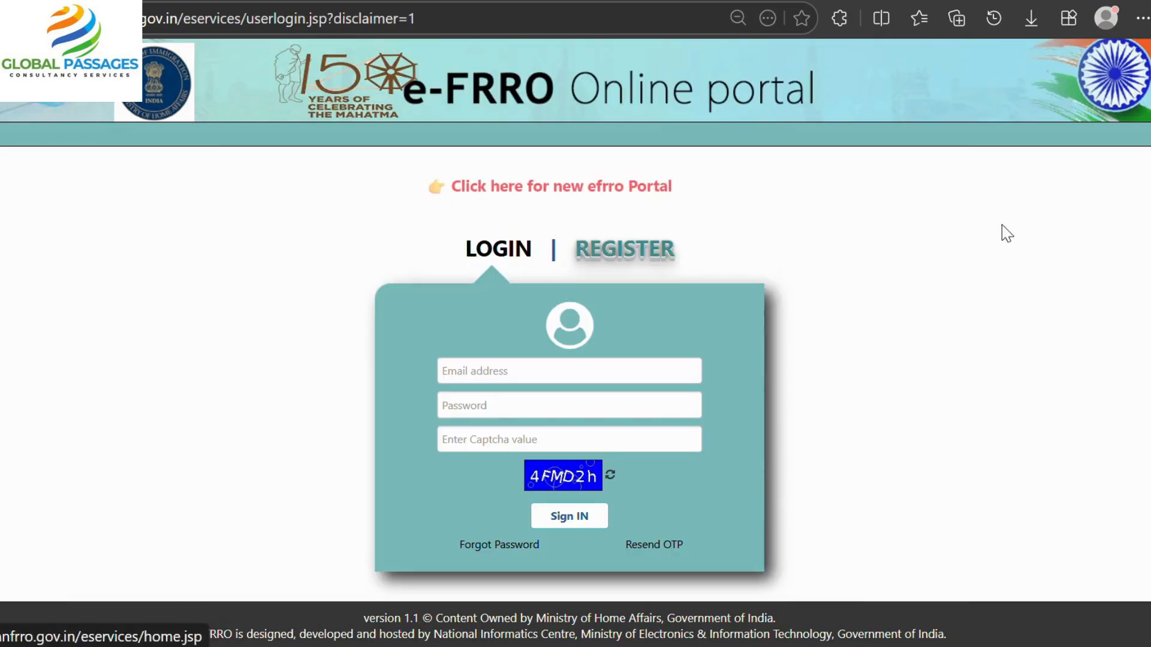
pyautogui.click(537, 369)
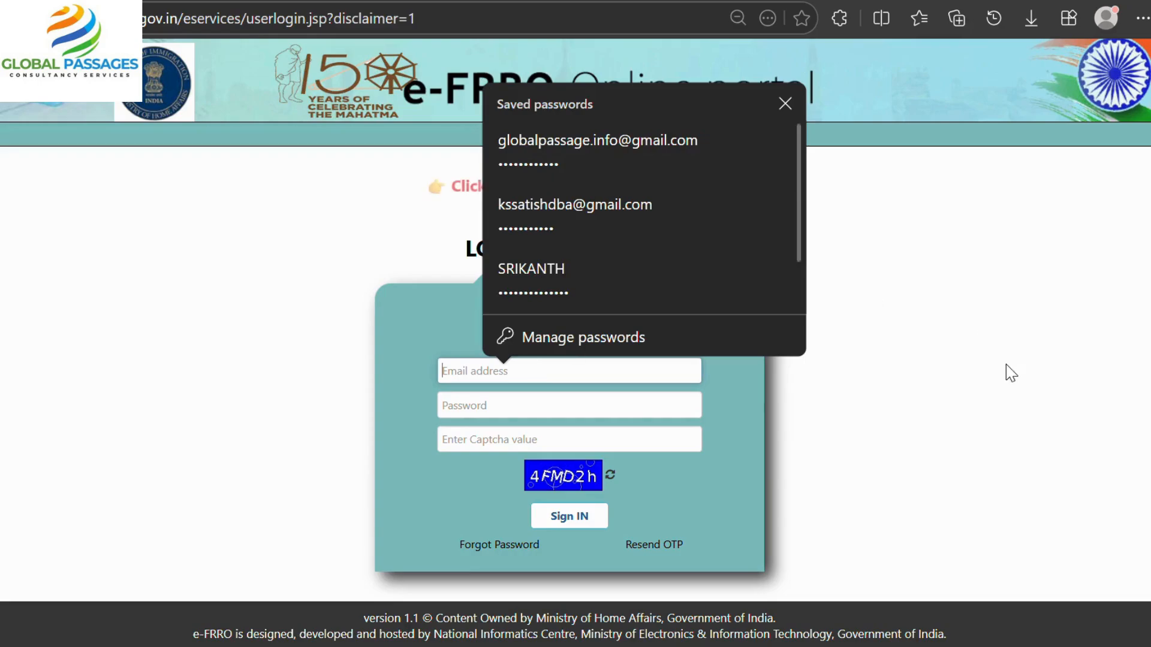
pyautogui.click(892, 380)
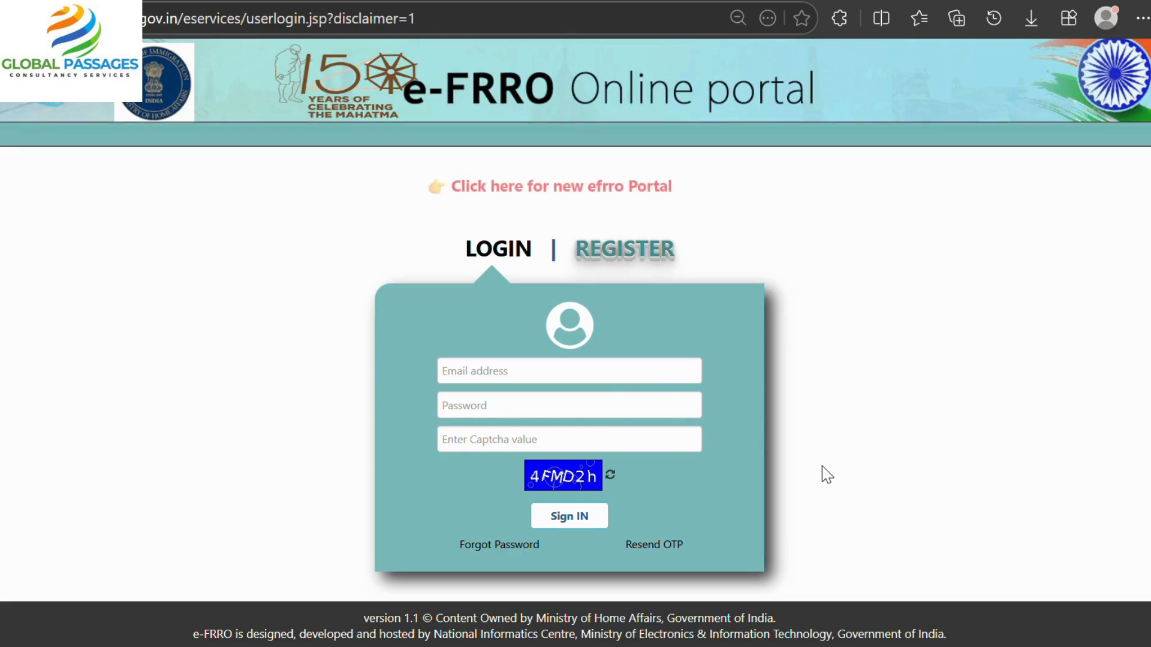
pyautogui.click(526, 372)
pyautogui.click(599, 144)
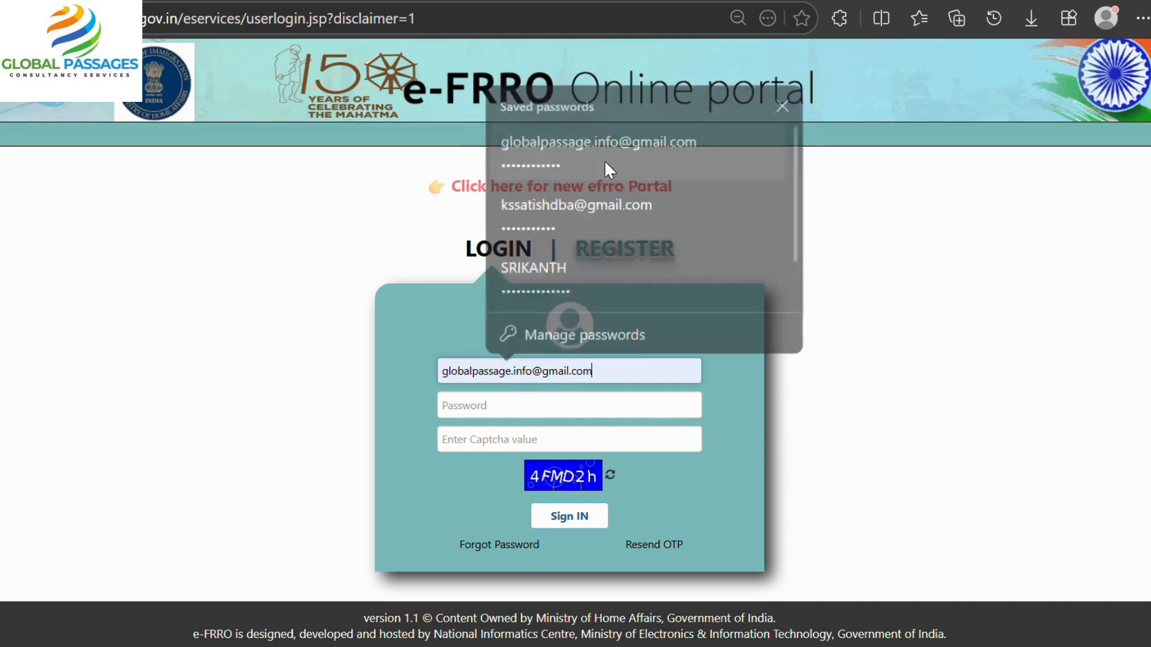
pyautogui.click(556, 409)
pyautogui.write('•••••••')
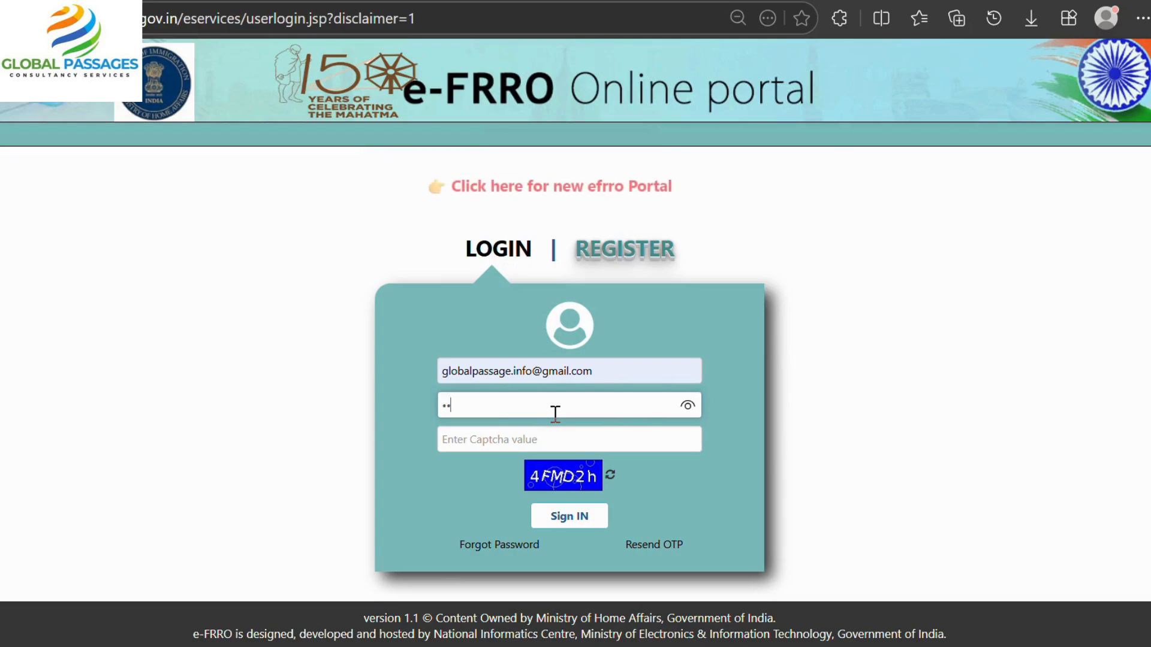
pyautogui.write('•••••')
pyautogui.click(561, 432)
pyautogui.write('4')
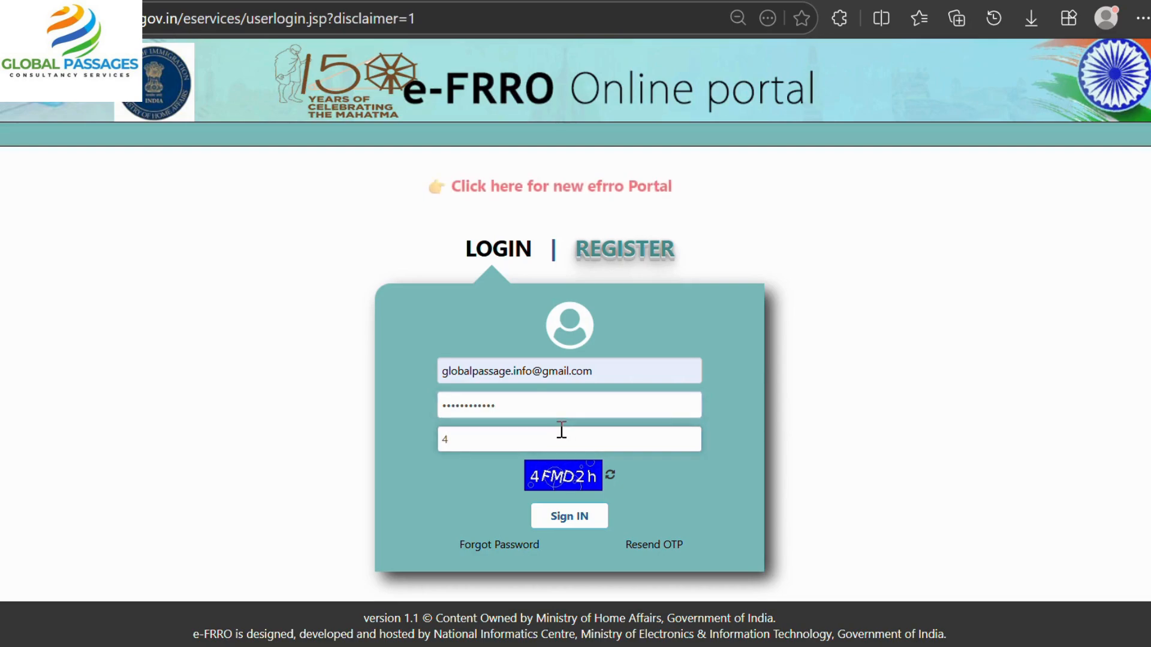
pyautogui.write('FMD2h')
pyautogui.click(578, 517)
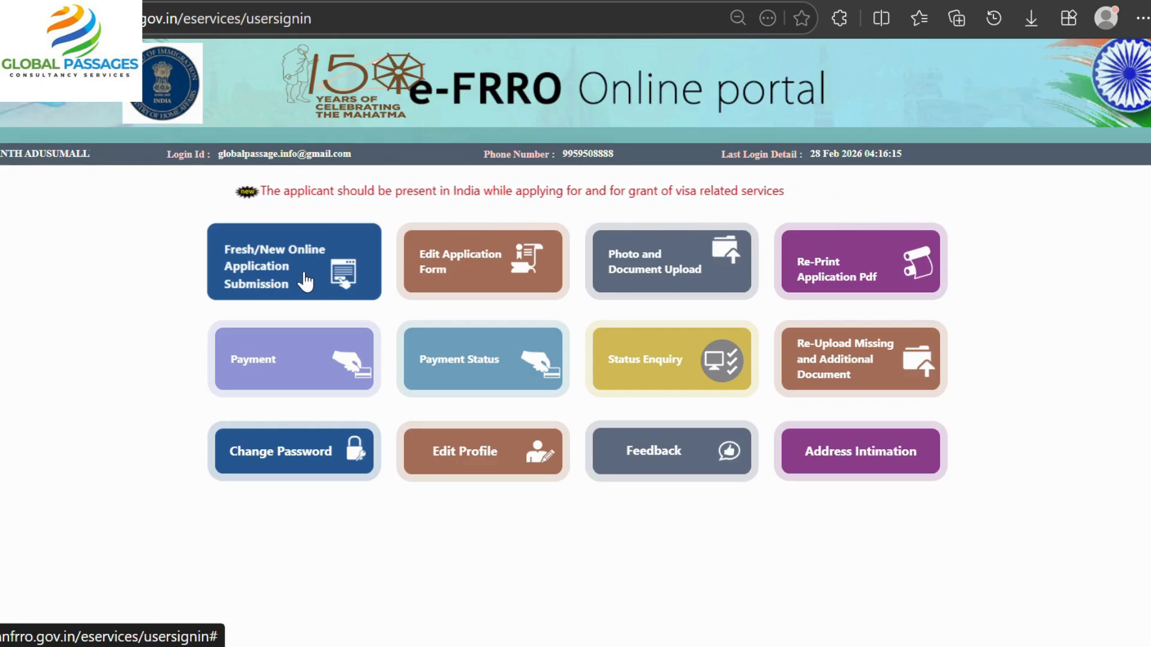
# Start a fresh online application, dismiss the under-12 notice, and set nationality to ALGERIA.
pyautogui.click(305, 275)
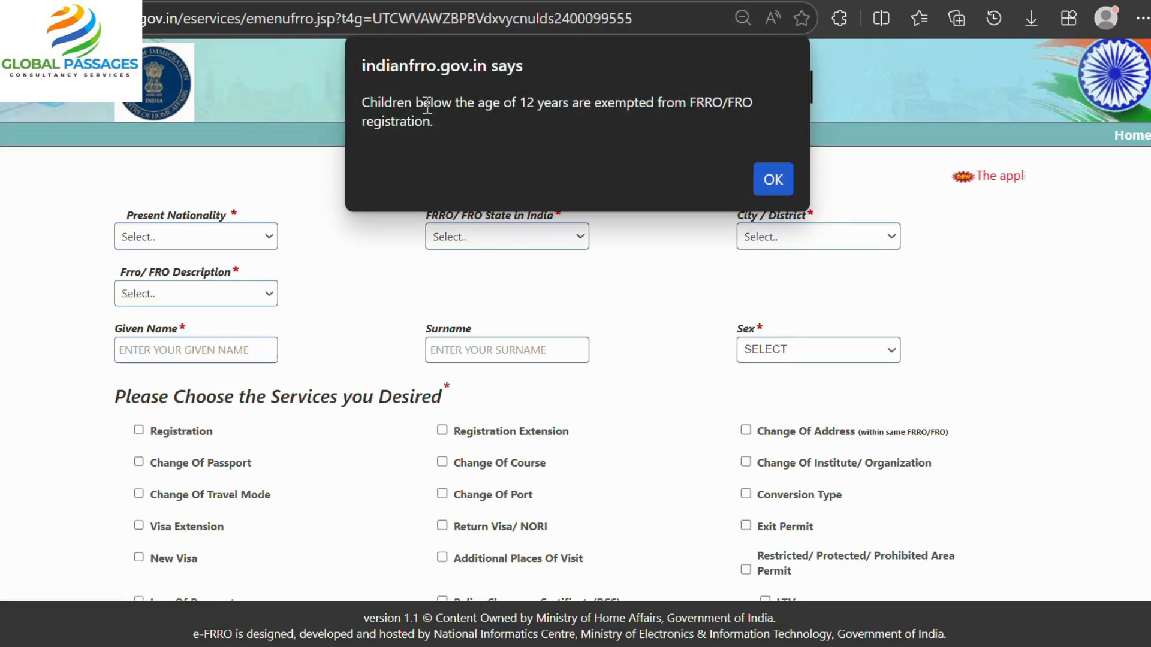
pyautogui.click(773, 180)
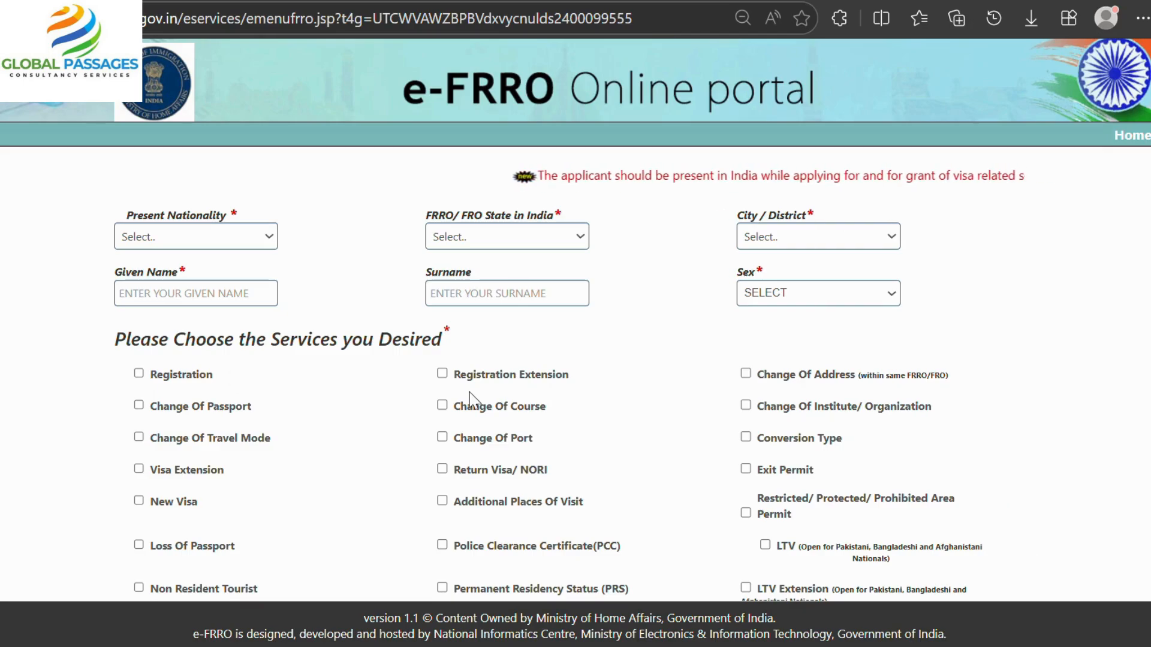
pyautogui.click(206, 242)
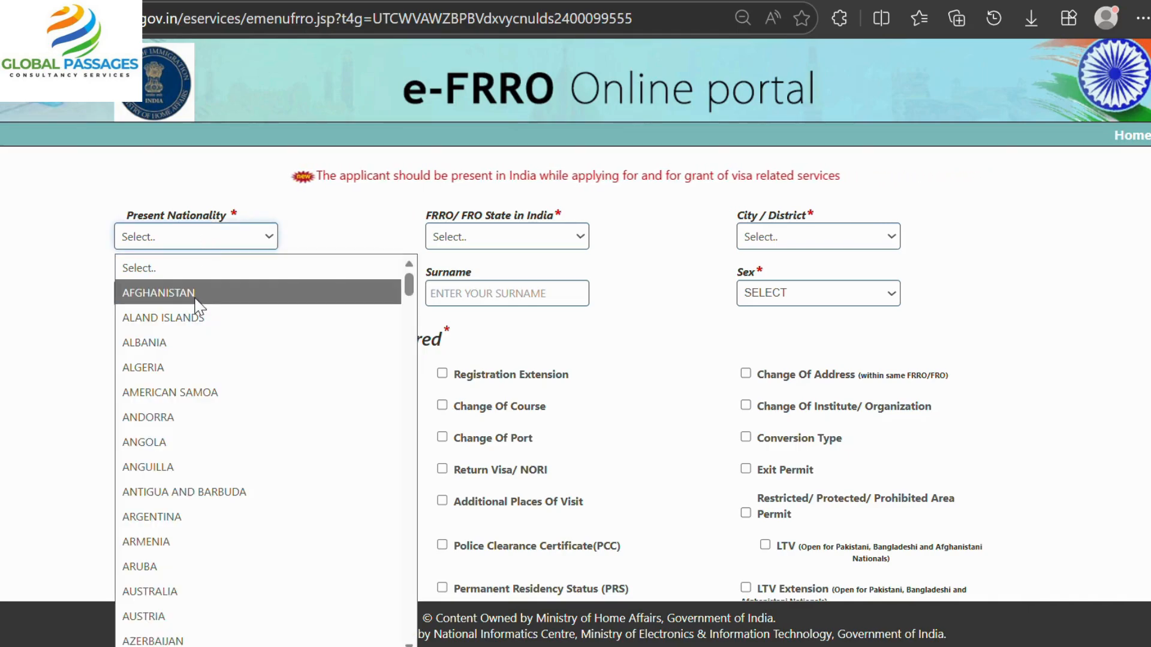
pyautogui.click(180, 367)
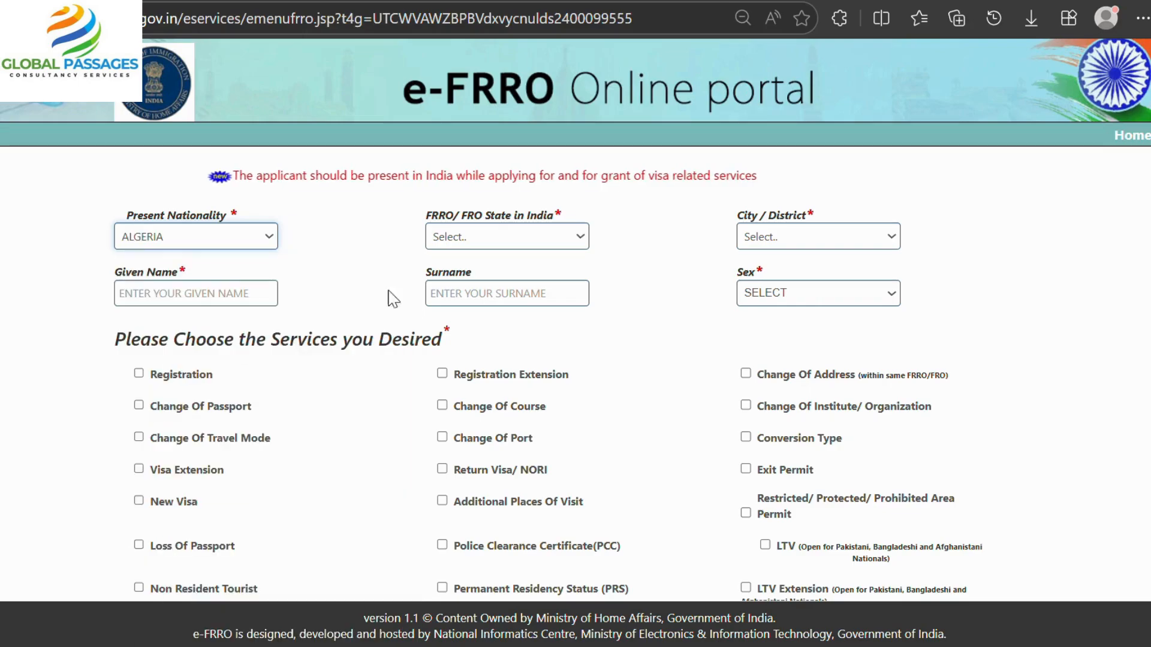
# Set the FRRO state to TELANGANA and the city to HYDERABAD.
pyautogui.click(551, 240)
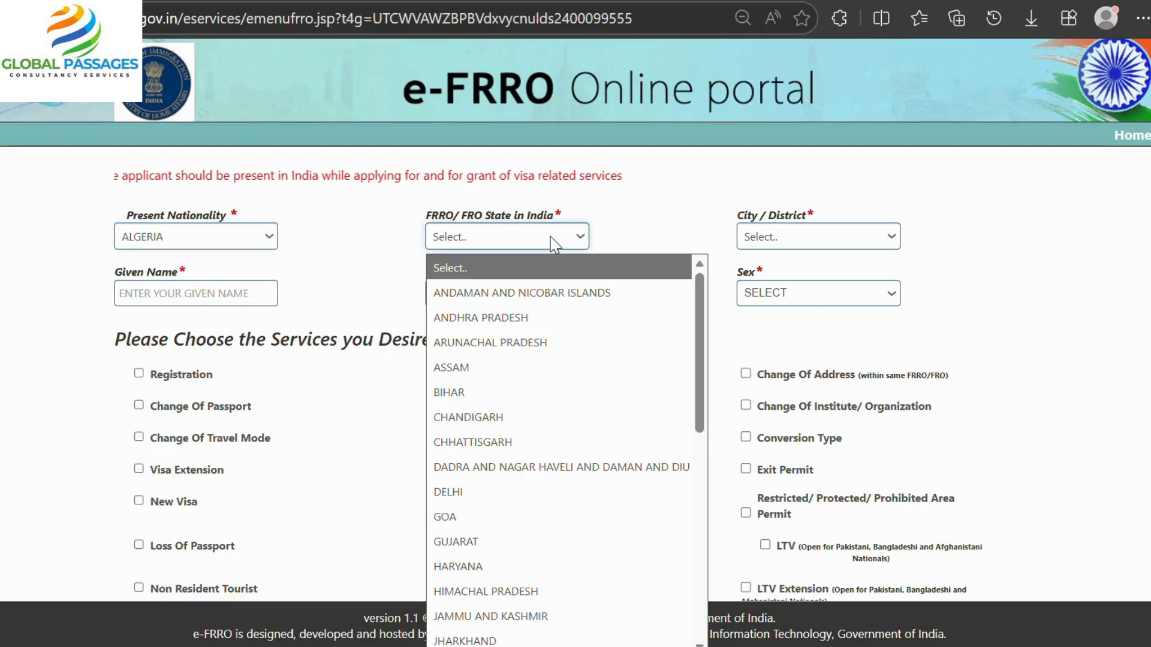
pyautogui.scroll(-7, 525, 402)
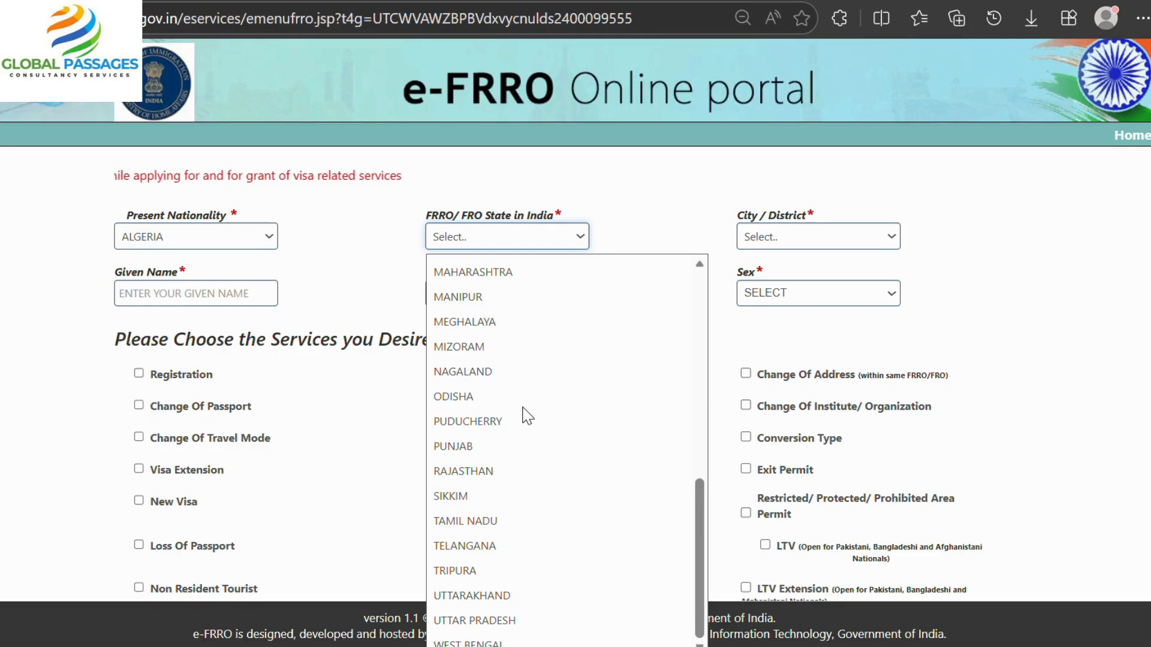
pyautogui.click(495, 547)
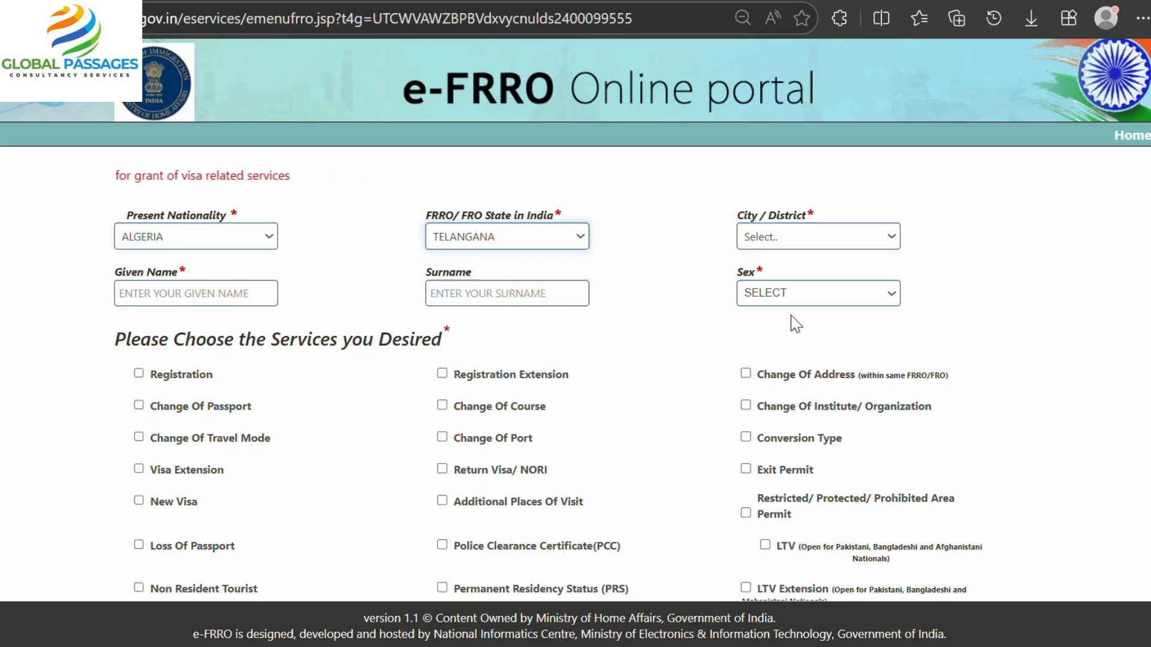
pyautogui.click(829, 248)
pyautogui.press('h')
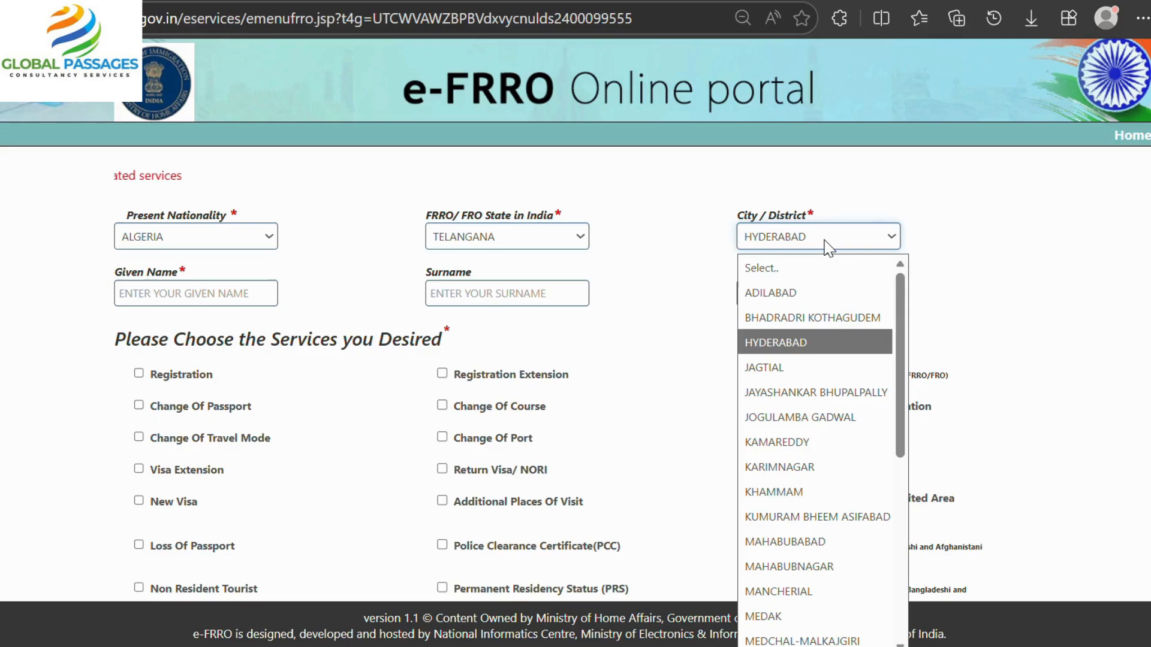
pyautogui.press('Return')
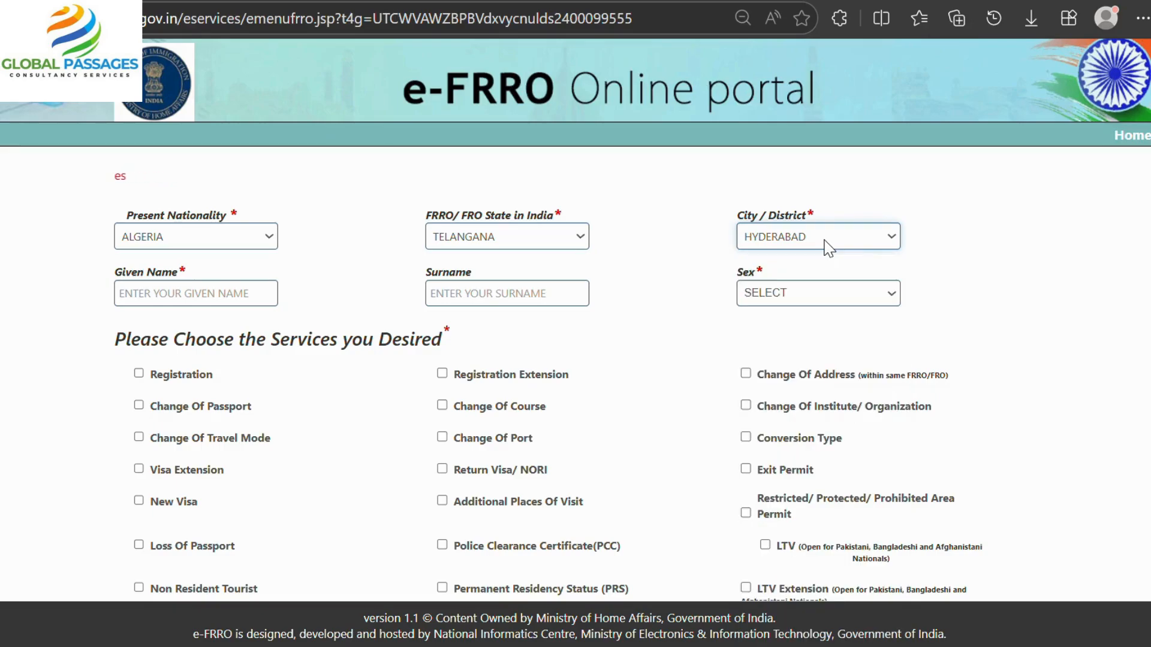
pyautogui.click(191, 292)
# Enter the applicant's given name and surname, and set sex to MALE.
pyautogui.write('SRIKANTH')
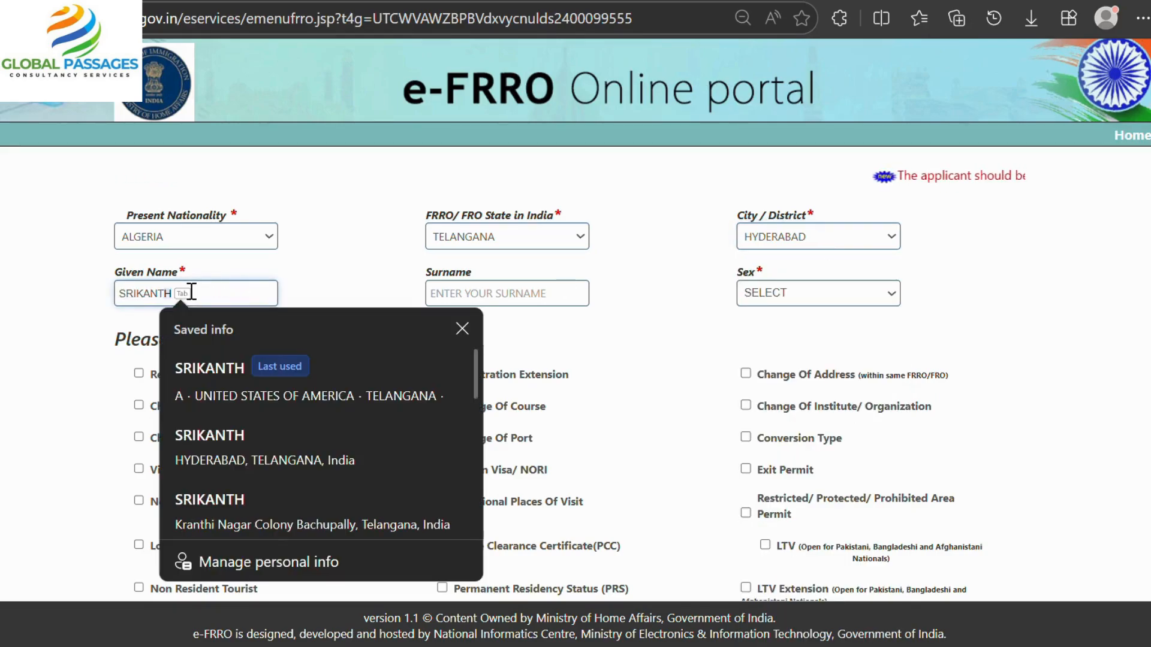
pyautogui.press('Tab')
pyautogui.write('A')
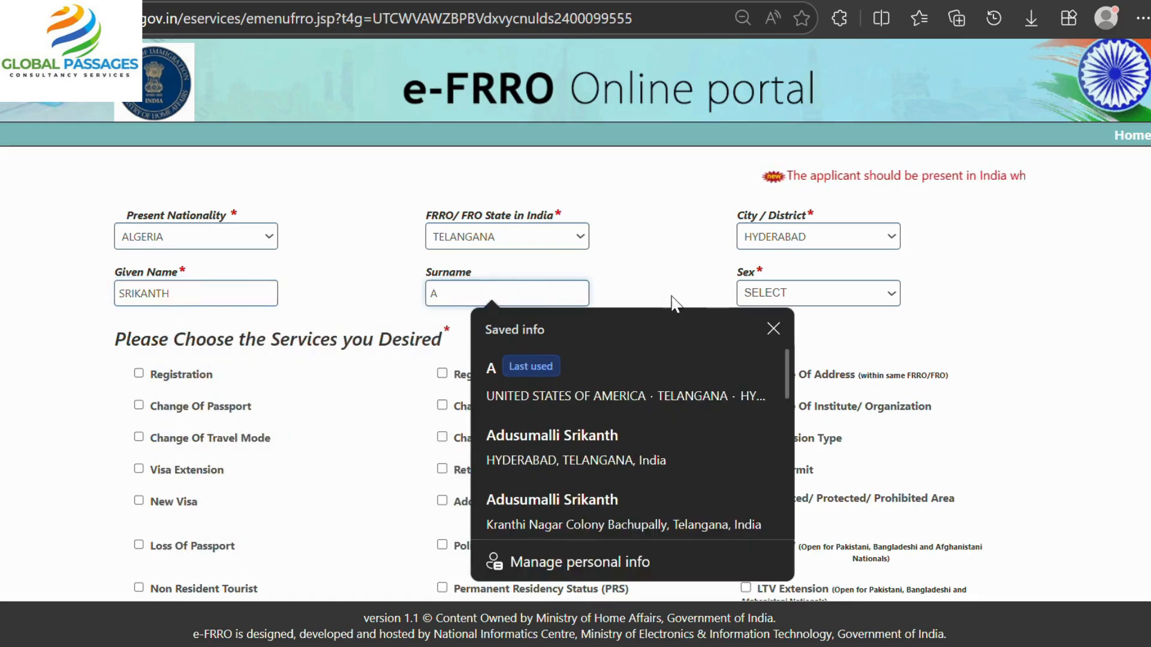
pyautogui.click(825, 292)
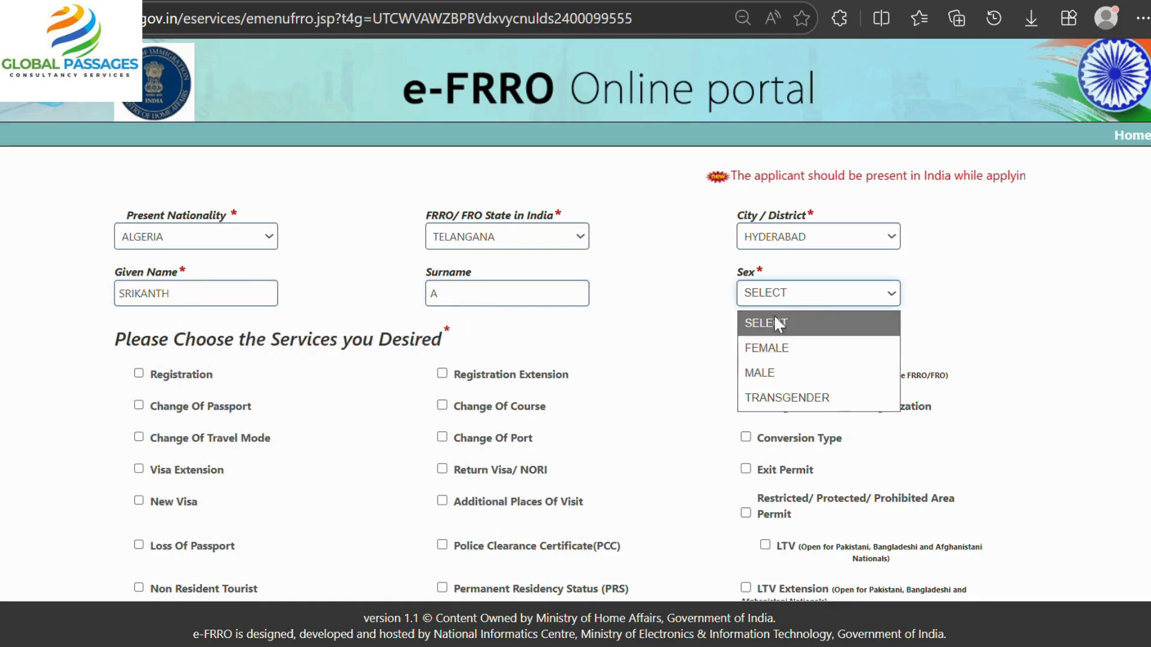
pyautogui.click(775, 373)
# Correct the surname entry and scroll down to the service choices.
pyautogui.click(541, 288)
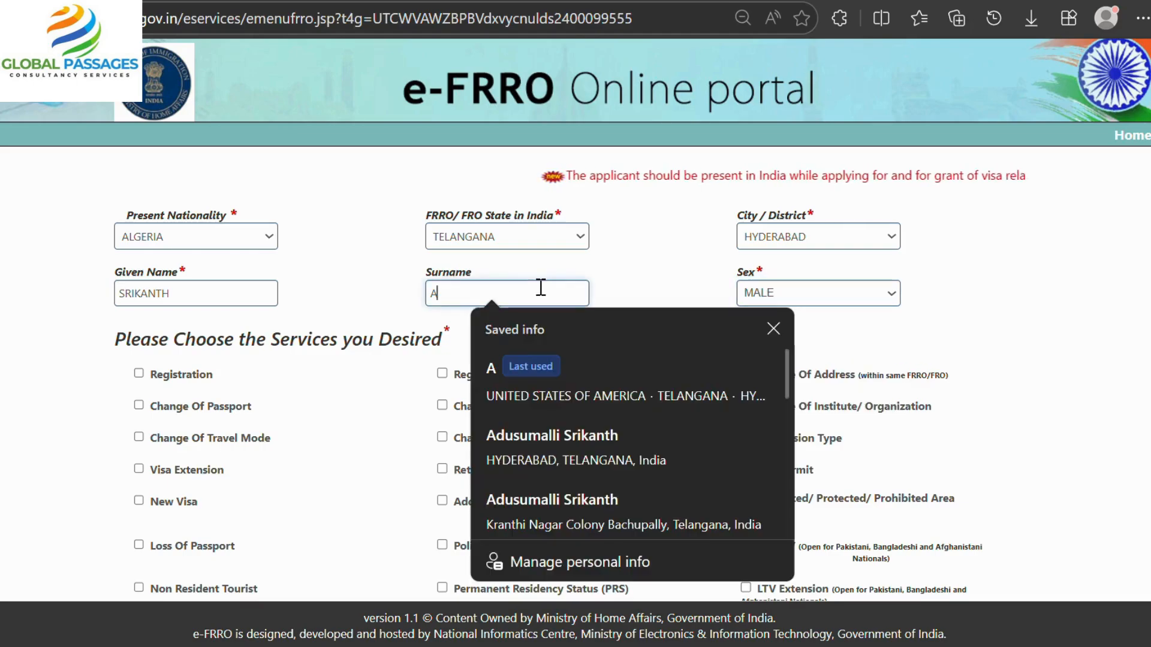
pyautogui.press('BackSpace')
pyautogui.write('DEMO')
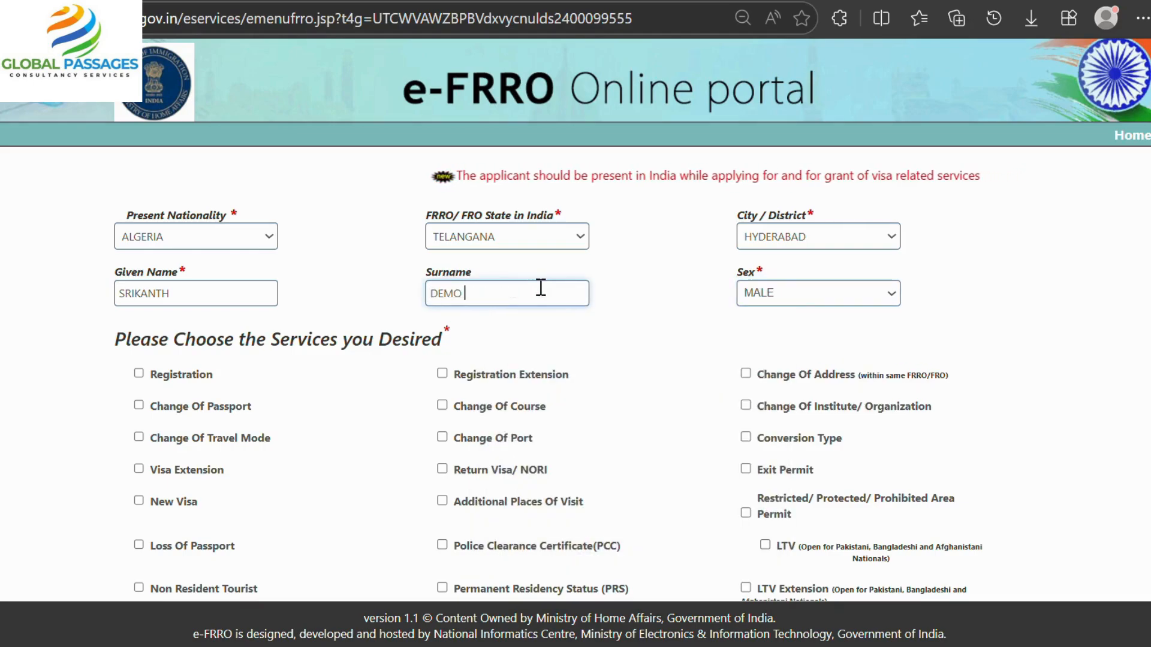
pyautogui.press('BackSpace')
pyautogui.press('BackSpace')
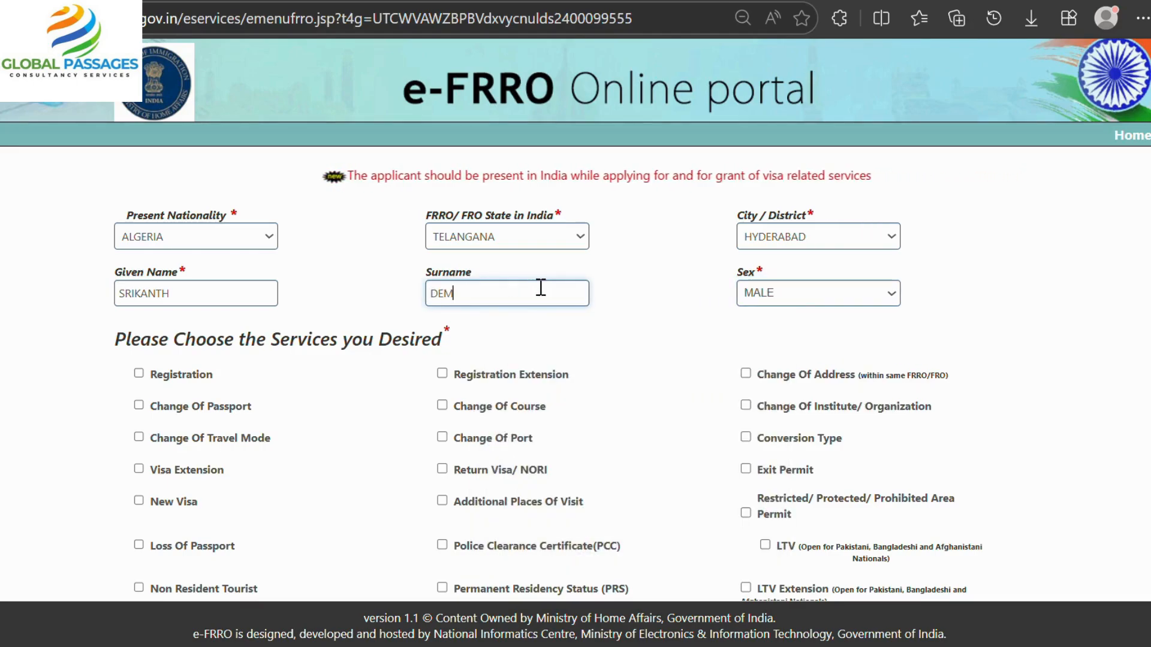
pyautogui.press('BackSpace')
pyautogui.press('BackSpace')
pyautogui.press('BackSpace')
pyautogui.write('A')
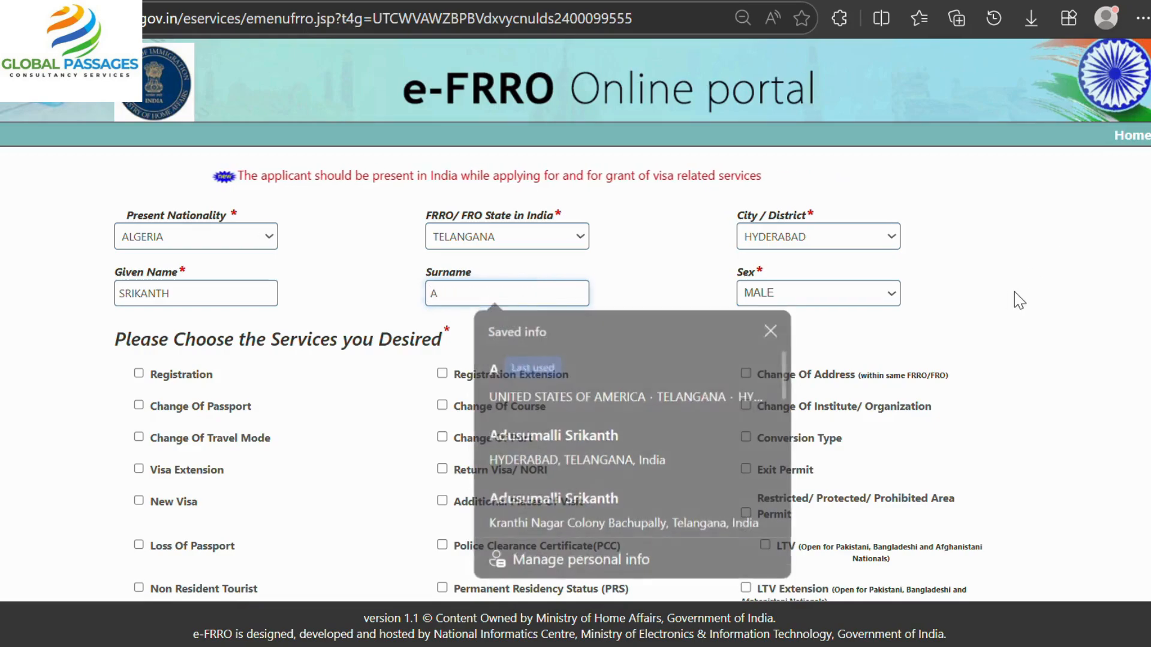
pyautogui.click(1019, 301)
pyautogui.scroll(-1, 262, 426)
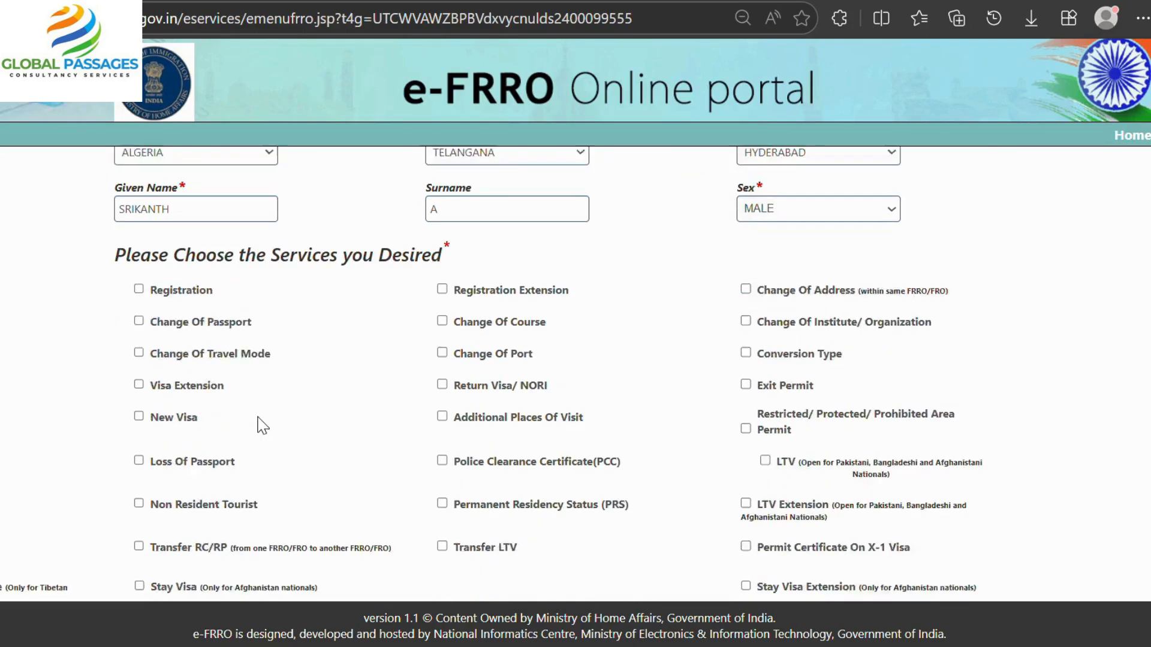
pyautogui.scroll(-1, 262, 426)
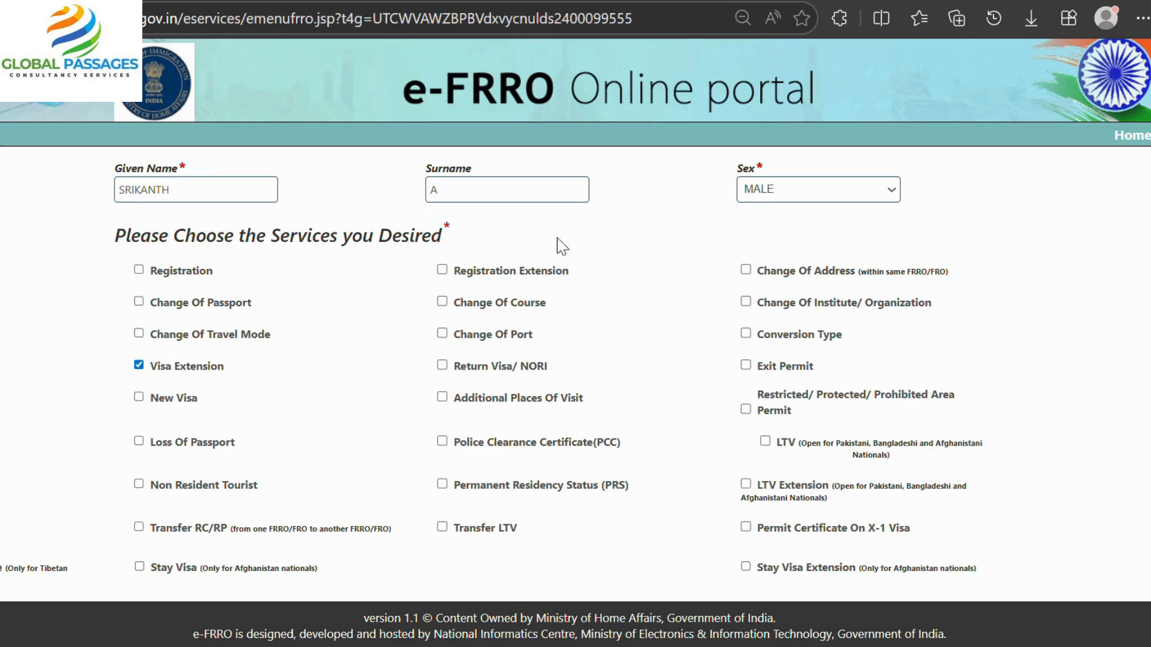
pyautogui.scroll(-6, 233, 455)
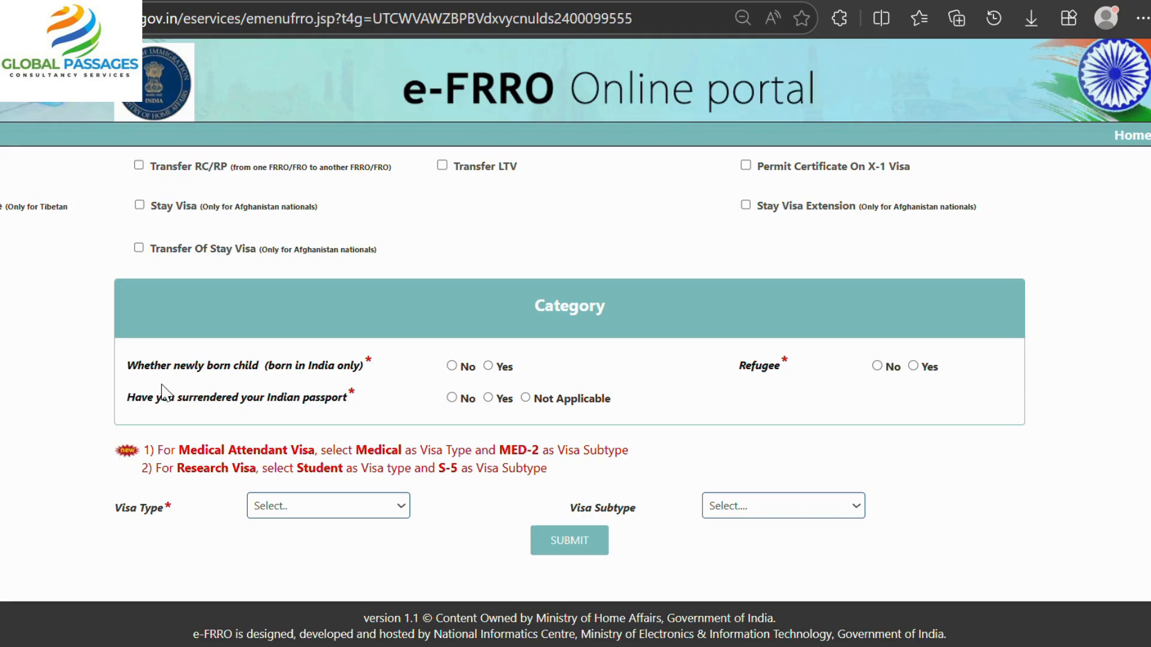
# Answer Not Applicable on surrendered passport, choose MEDICAL VISA with subtype MED-1, and submit.
pyautogui.click(525, 398)
pyautogui.click(282, 513)
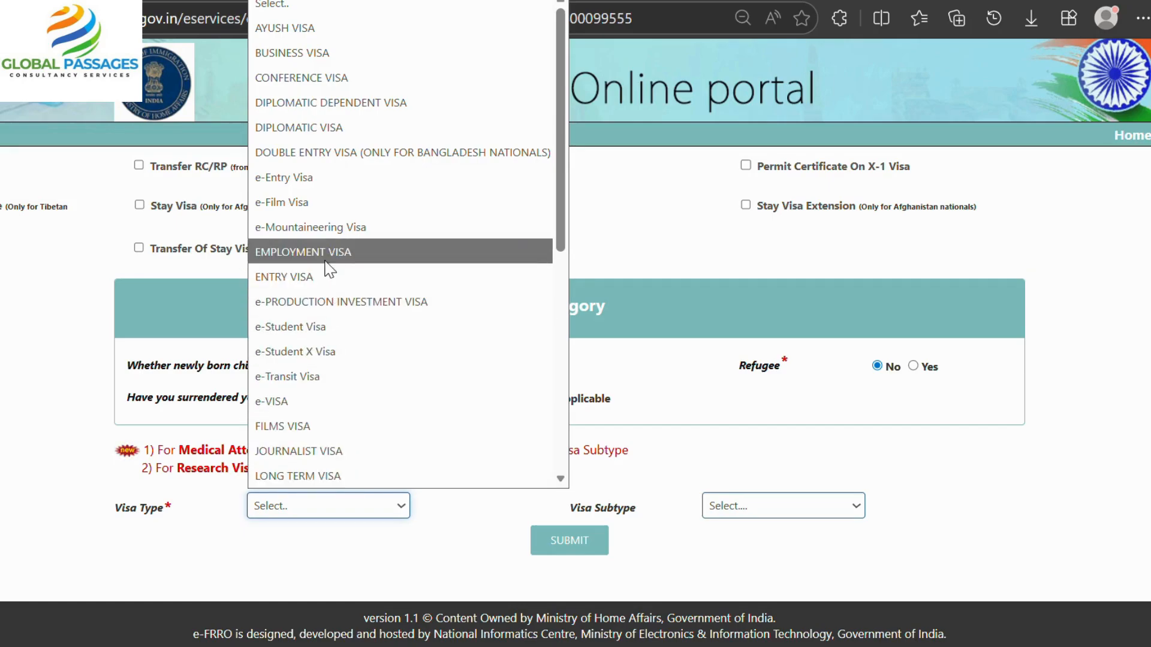
pyautogui.scroll(-5, 334, 271)
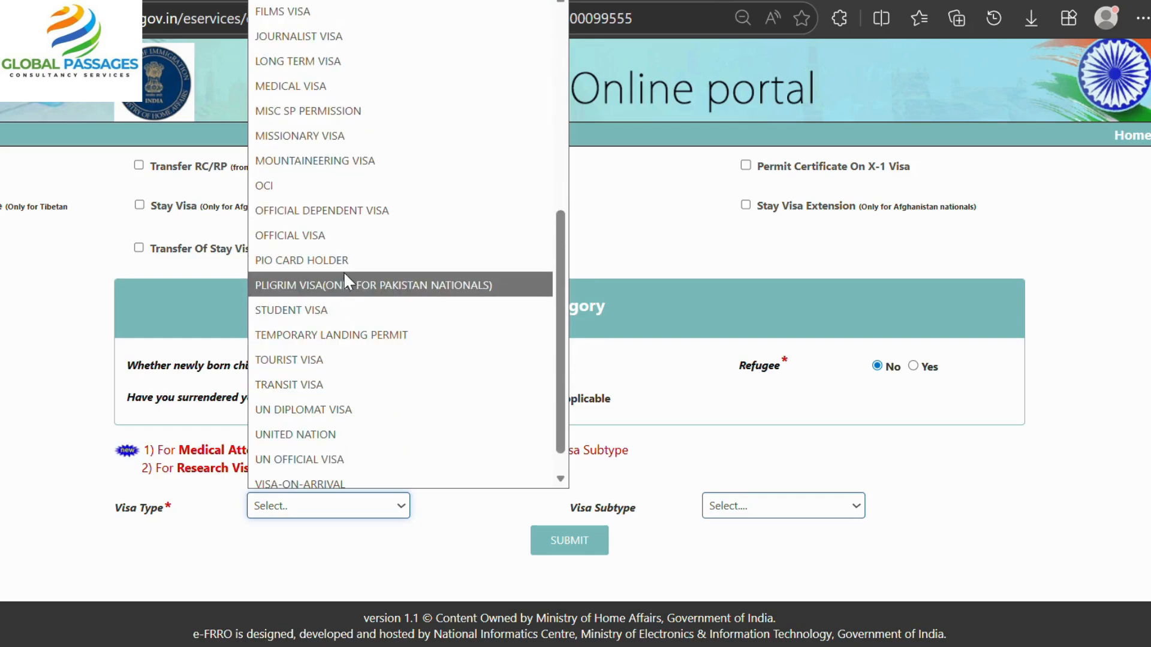
pyautogui.click(326, 88)
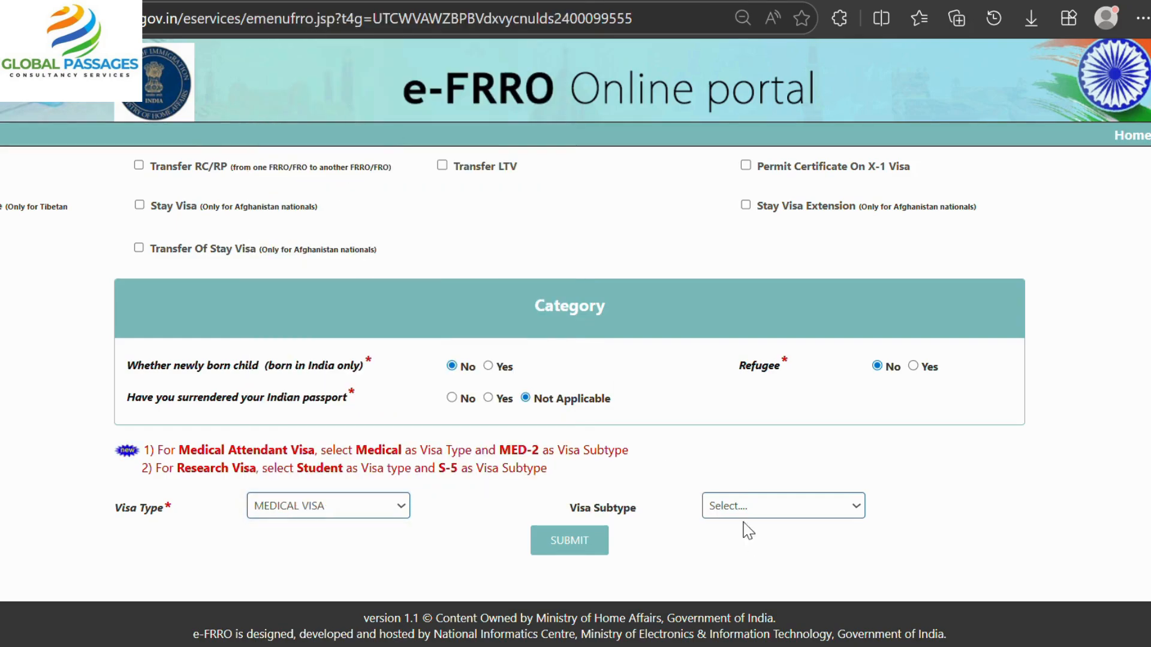
pyautogui.click(731, 504)
pyautogui.click(591, 541)
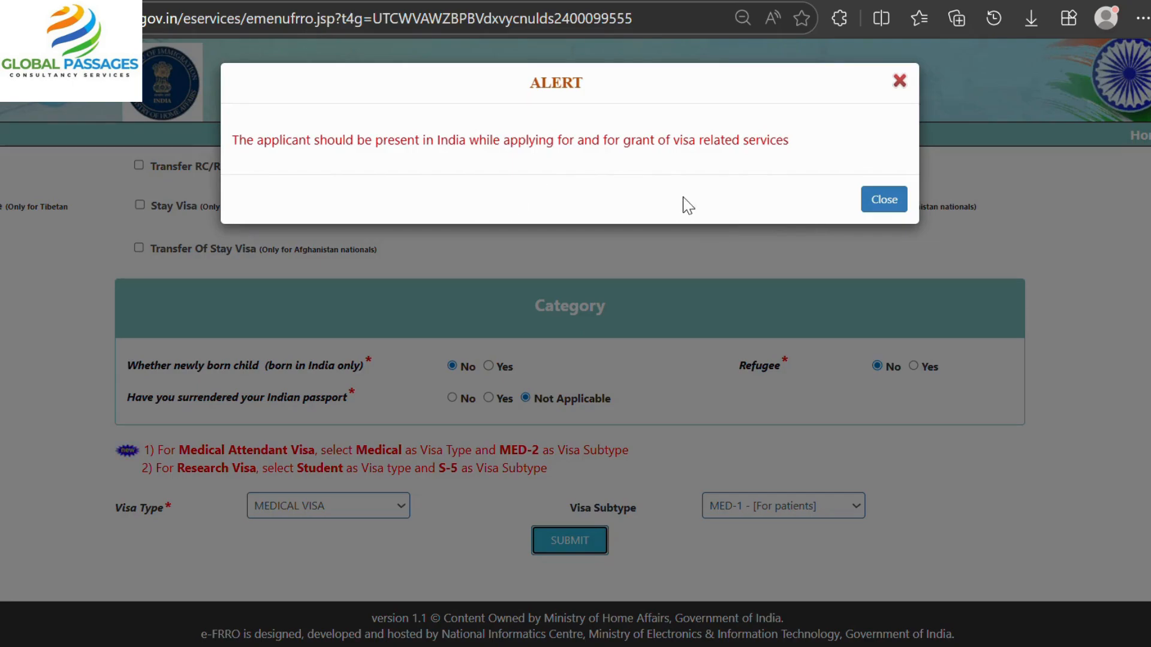
# Close the presence-in-India alert to reveal the Documents Required list for the medical visa.
pyautogui.click(881, 204)
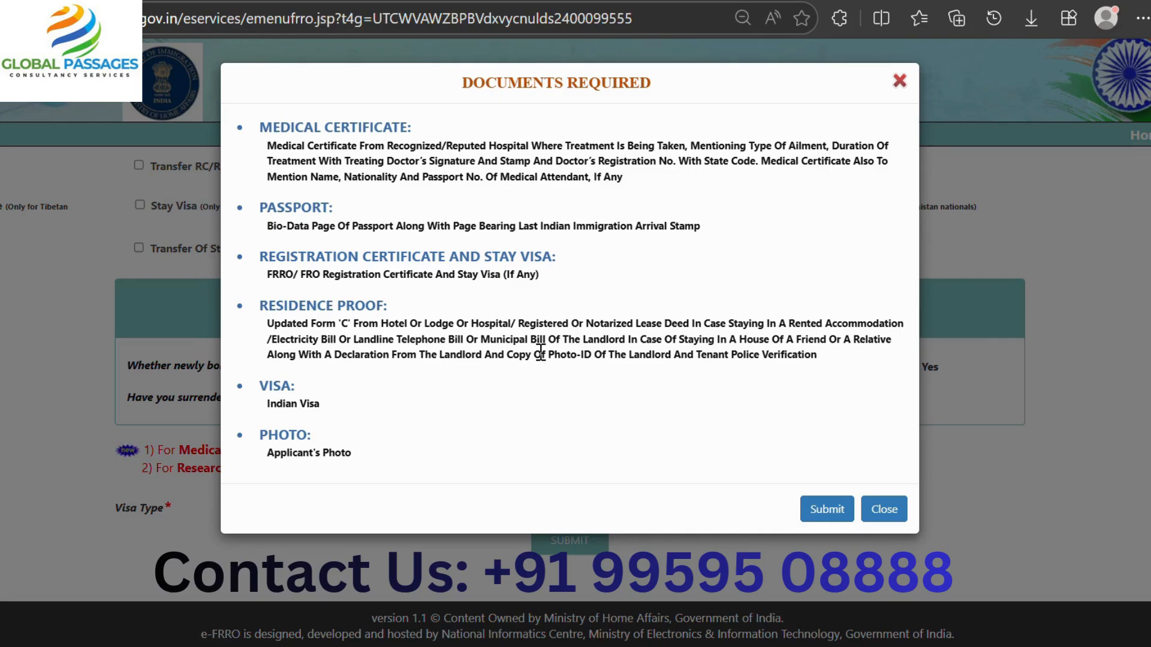
# Accept the Documents Required list, acknowledge the 'Data is saved' alert, and review the form.
pyautogui.click(821, 511)
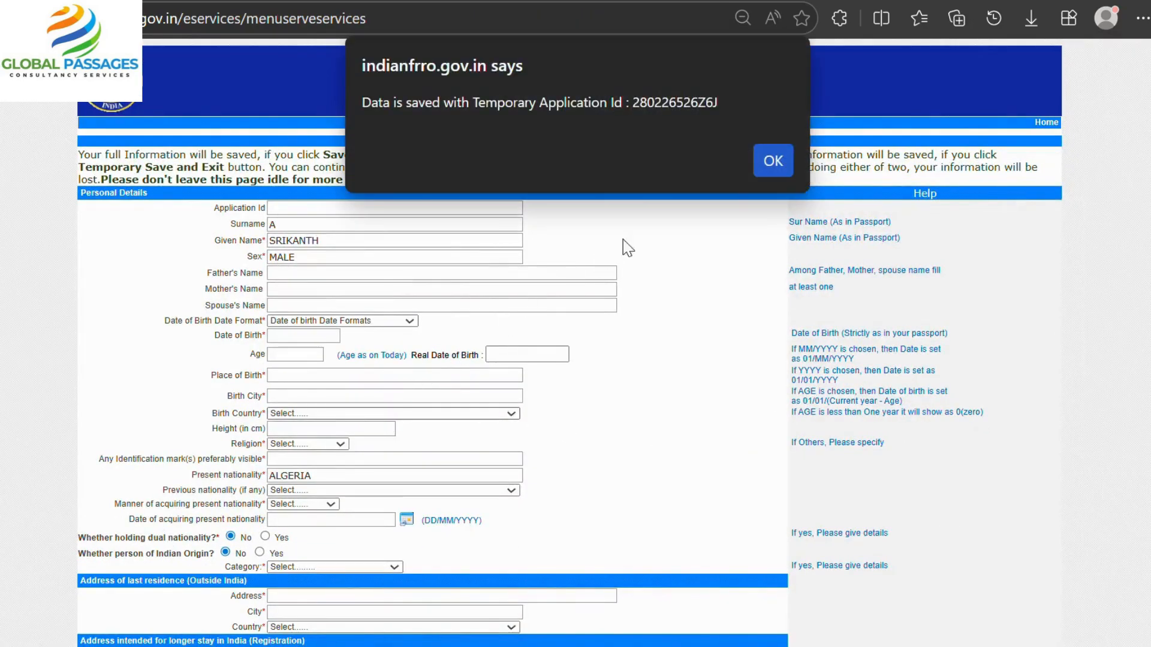
pyautogui.click(773, 160)
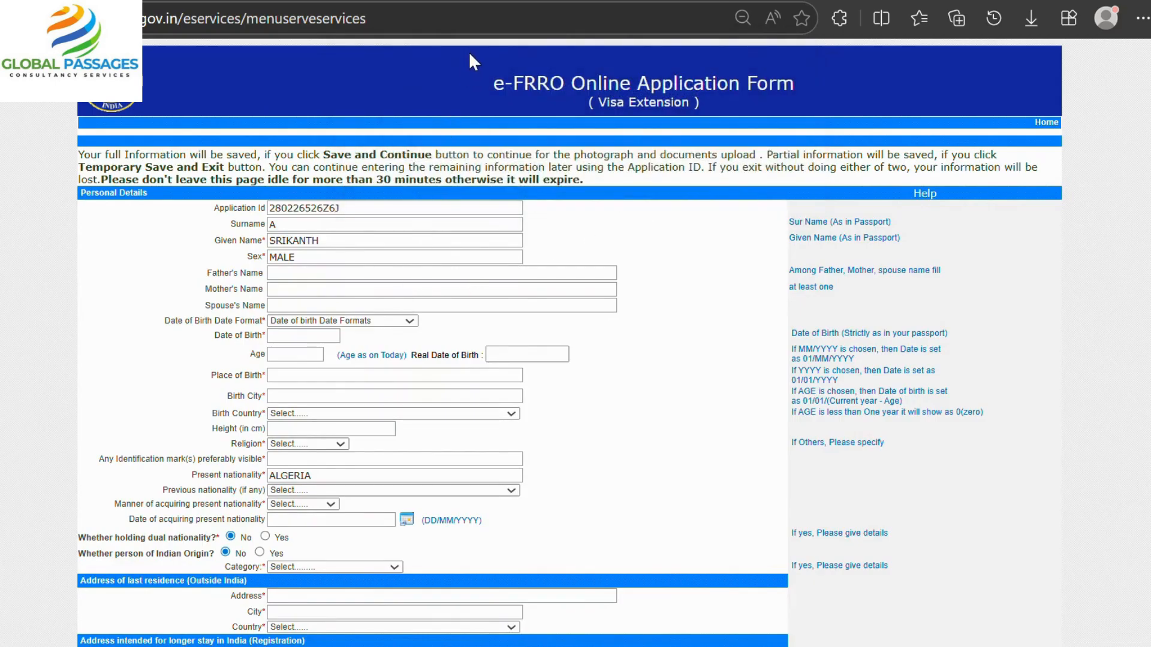
pyautogui.scroll(-20, 418, 360)
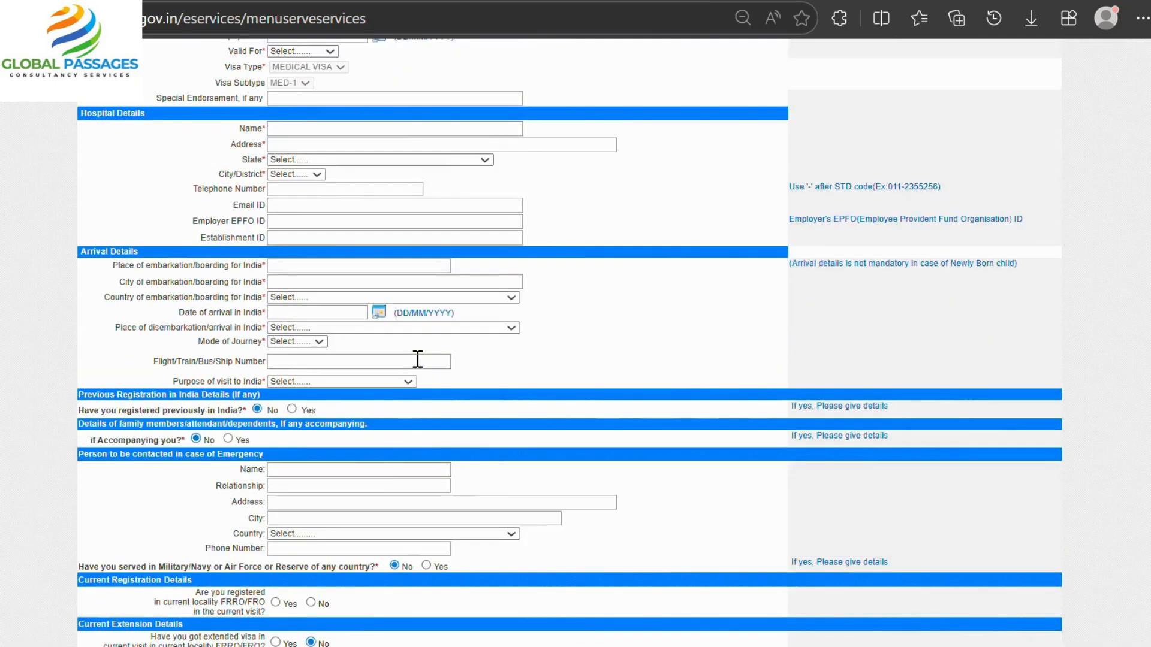
pyautogui.scroll(-5, 418, 360)
pyautogui.scroll(12, 418, 367)
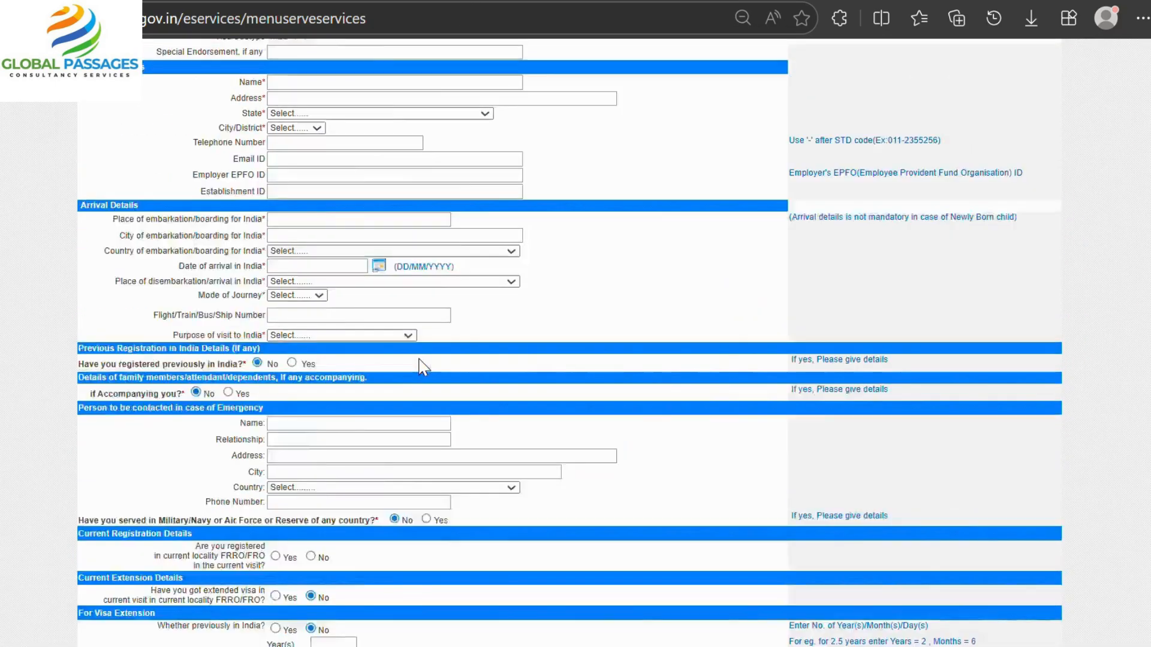
pyautogui.scroll(4, 424, 367)
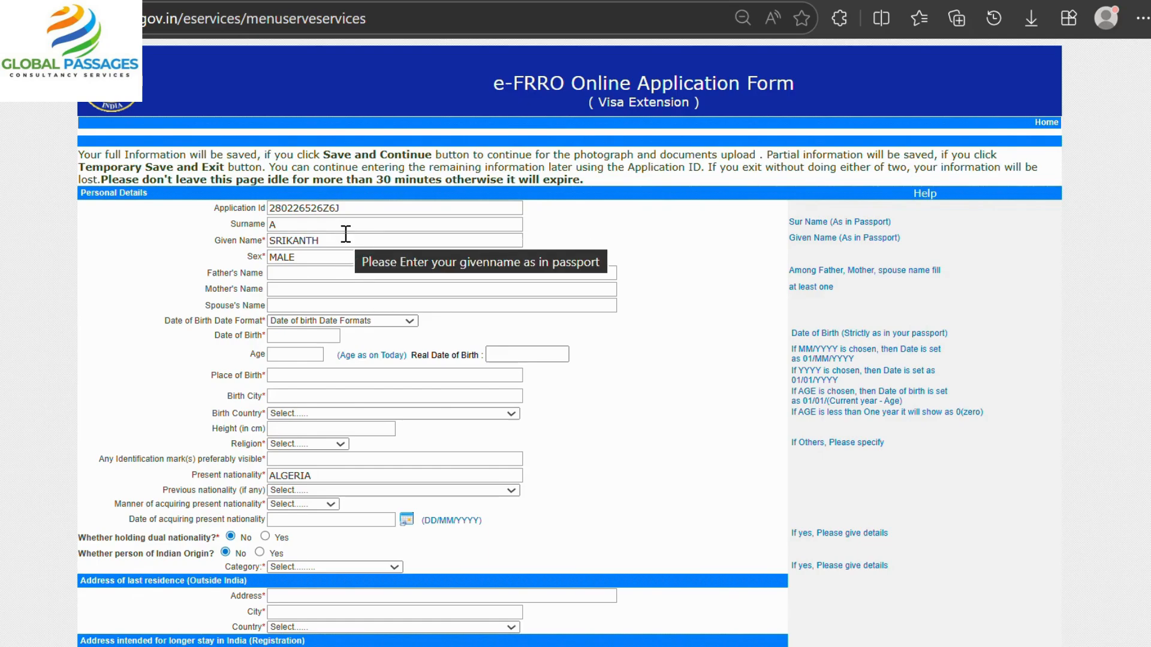
# Fill in the father's, mother's and spouse's names.
pyautogui.click(339, 275)
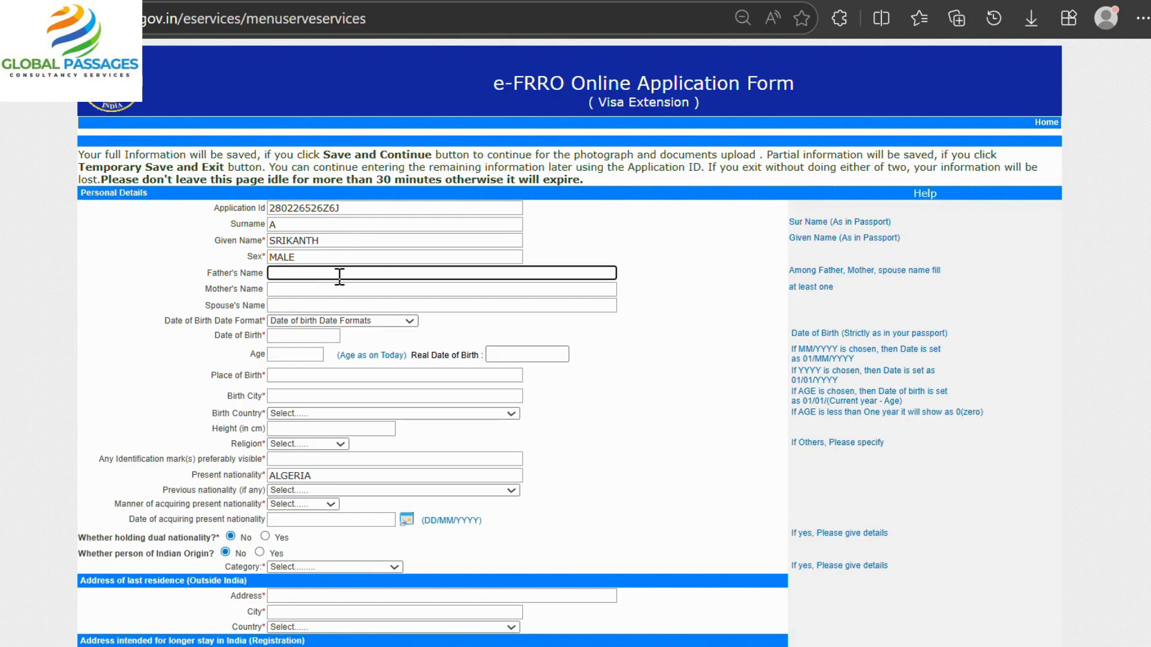
pyautogui.write('SDFCBV')
pyautogui.click(330, 288)
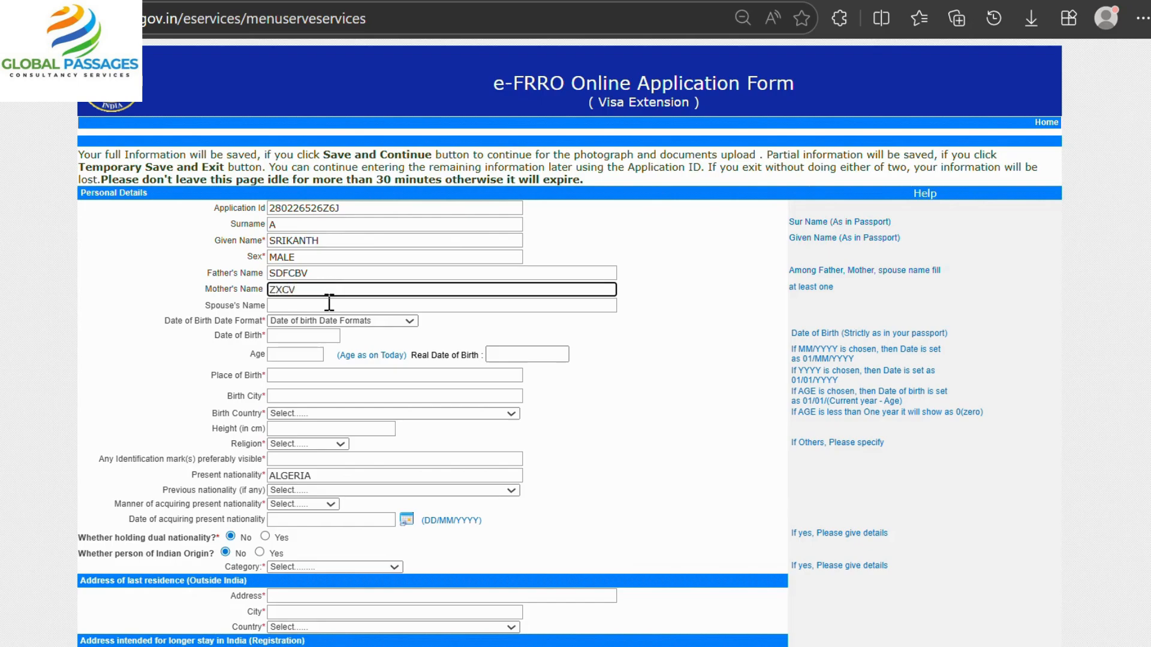
pyautogui.click(329, 305)
pyautogui.write('CVBN')
# Set date of birth 12/02/1990 in DD/MM/YYYY format, and enter place and city of birth.
pyautogui.click(332, 321)
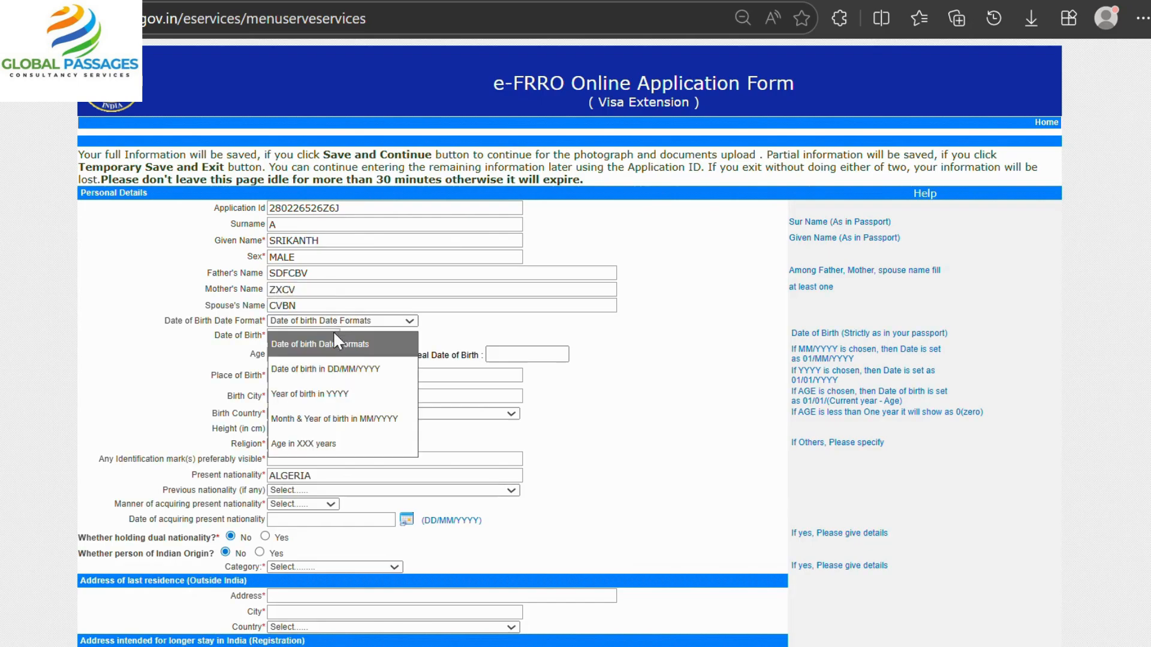
pyautogui.click(324, 366)
pyautogui.click(304, 337)
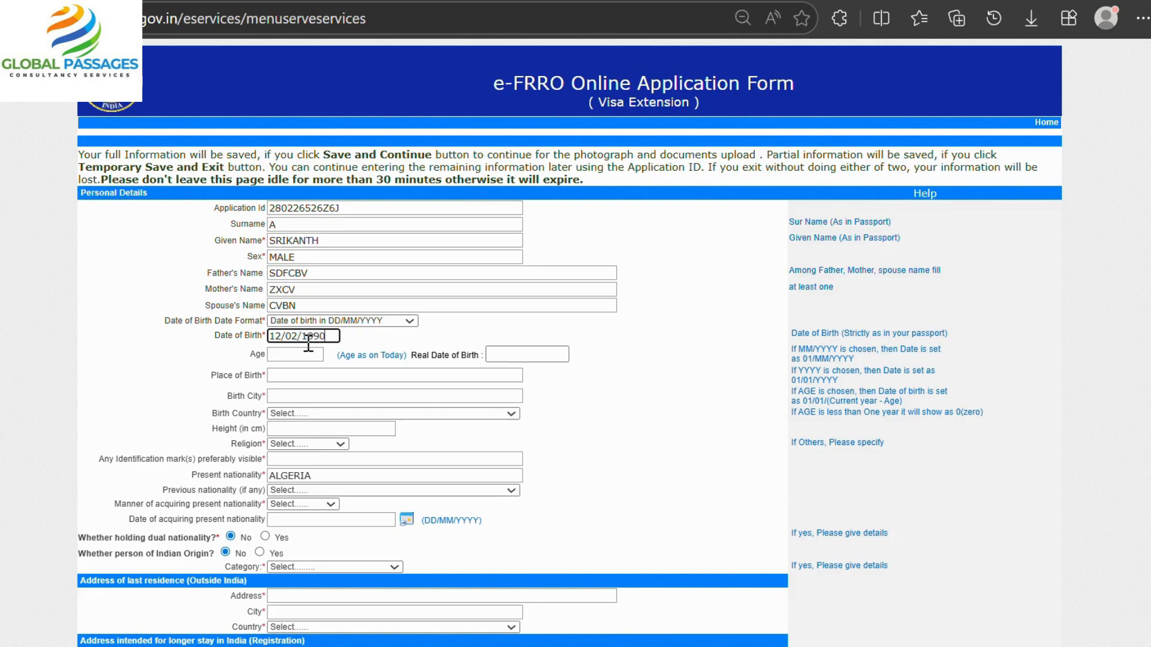
pyautogui.click(318, 378)
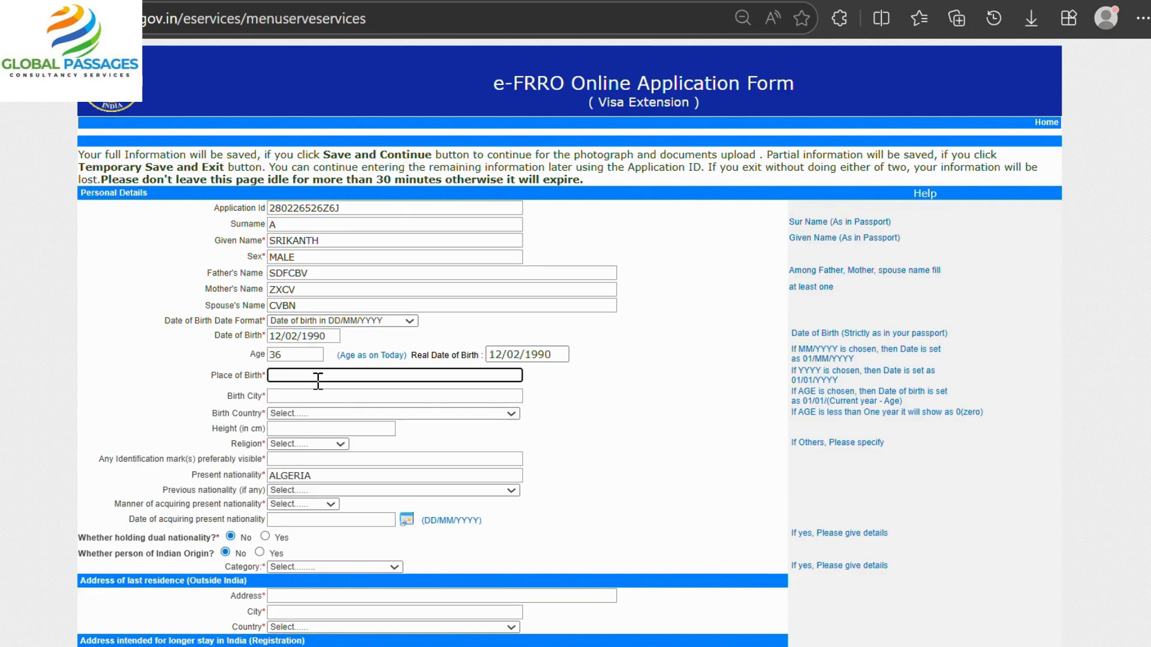
pyautogui.write('XCZXVBCV')
pyautogui.click(318, 397)
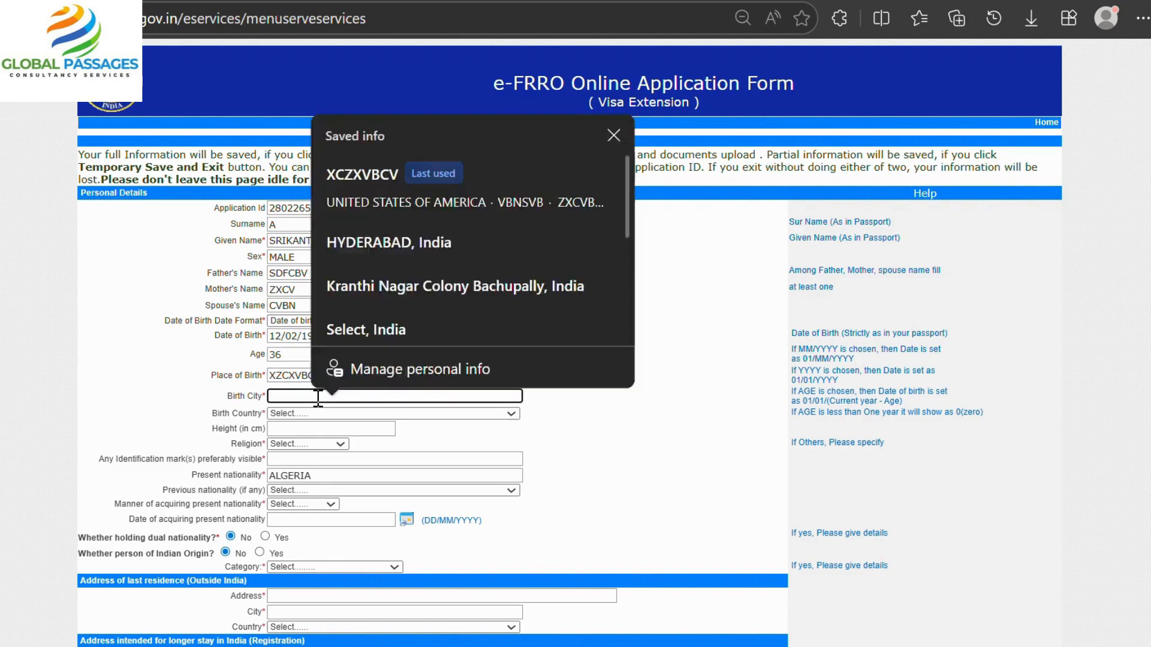
pyautogui.write('XC BNB')
pyautogui.scroll(-2, 318, 397)
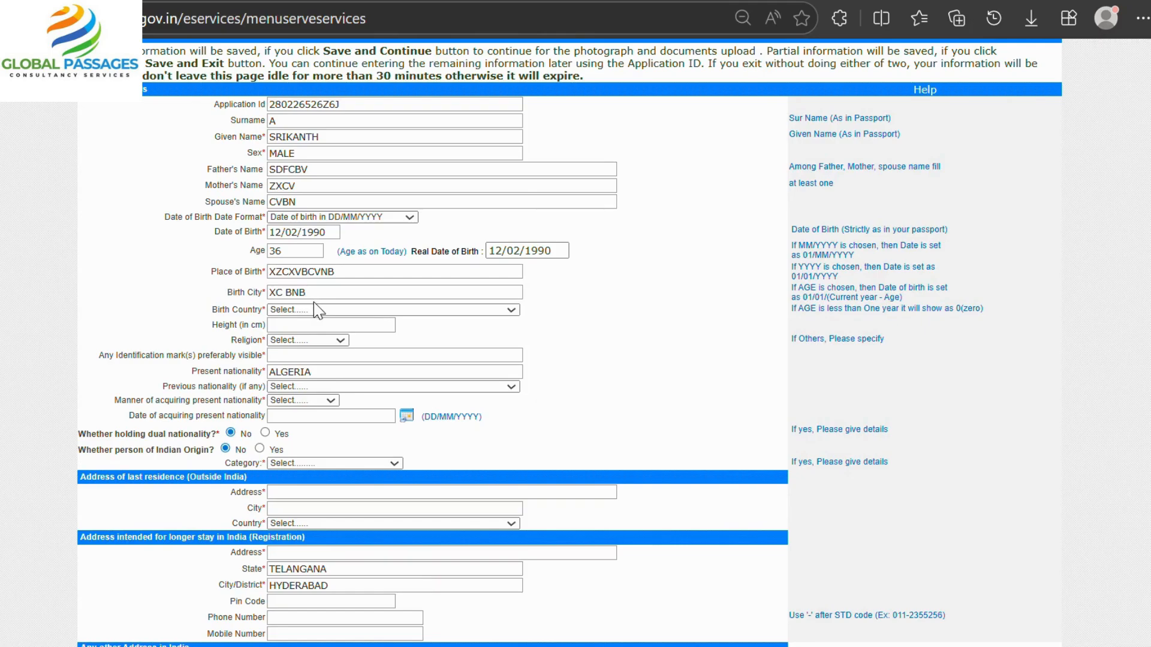
# Set birth country ARGENTINA, religion HINDU, and identification mark NA.
pyautogui.click(318, 310)
pyautogui.click(322, 279)
pyautogui.click(308, 340)
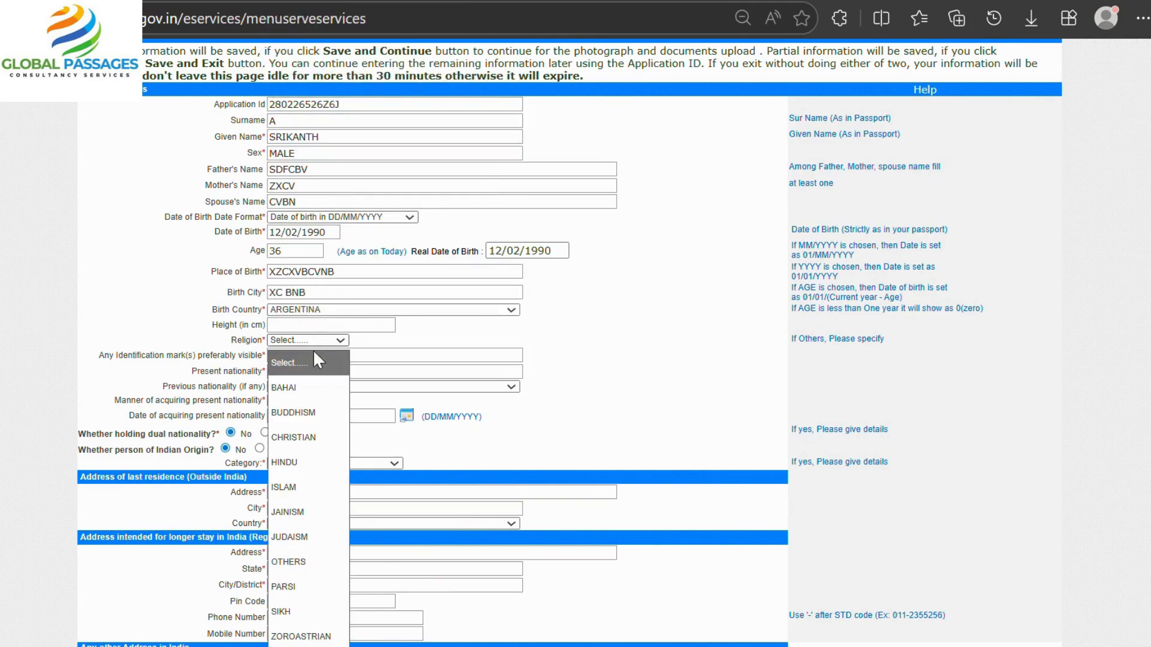
pyautogui.click(286, 468)
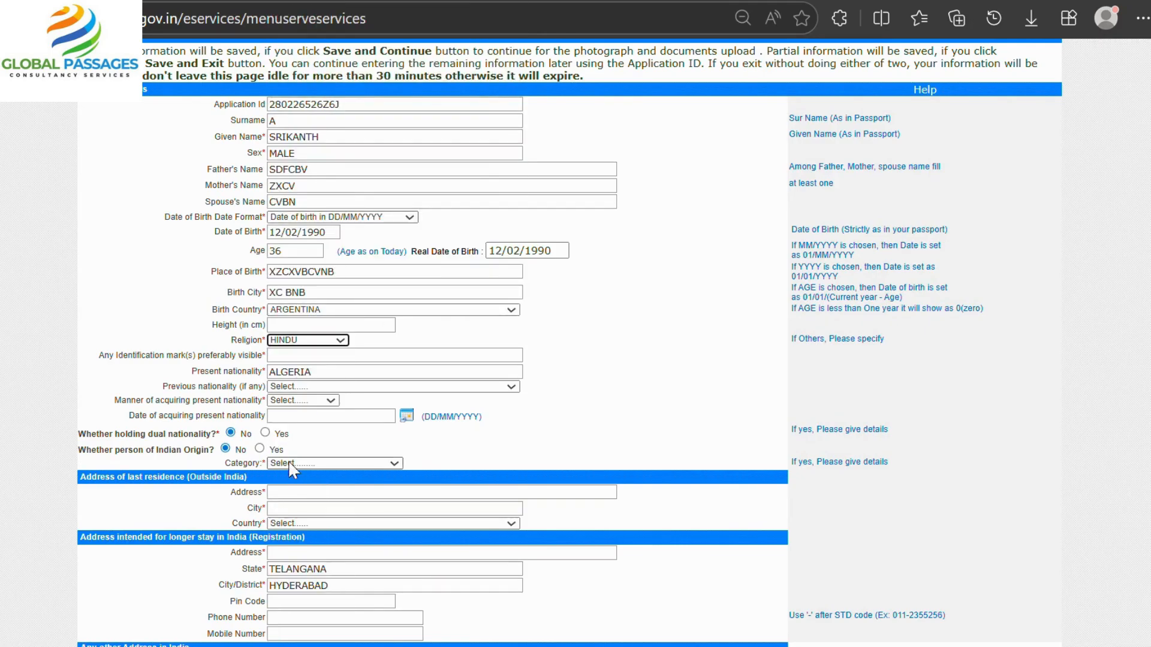
pyautogui.click(322, 352)
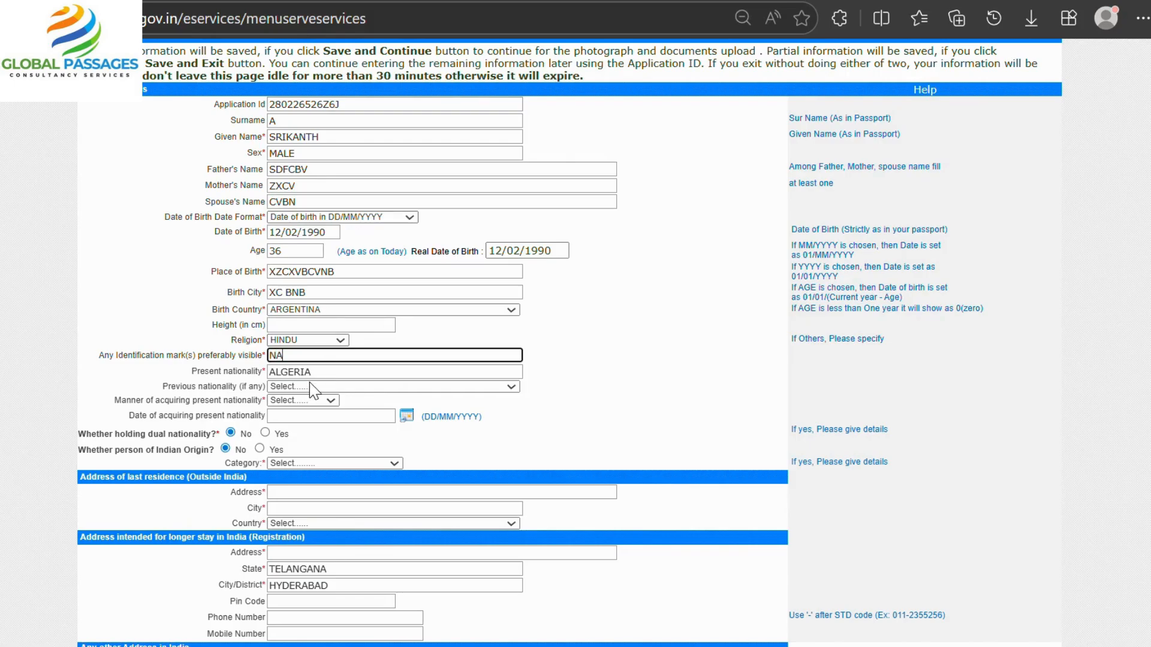
# Set previous nationality AUSTRALIA, acquired by Birth, and applicant category Others.
pyautogui.click(310, 386)
pyautogui.click(334, 339)
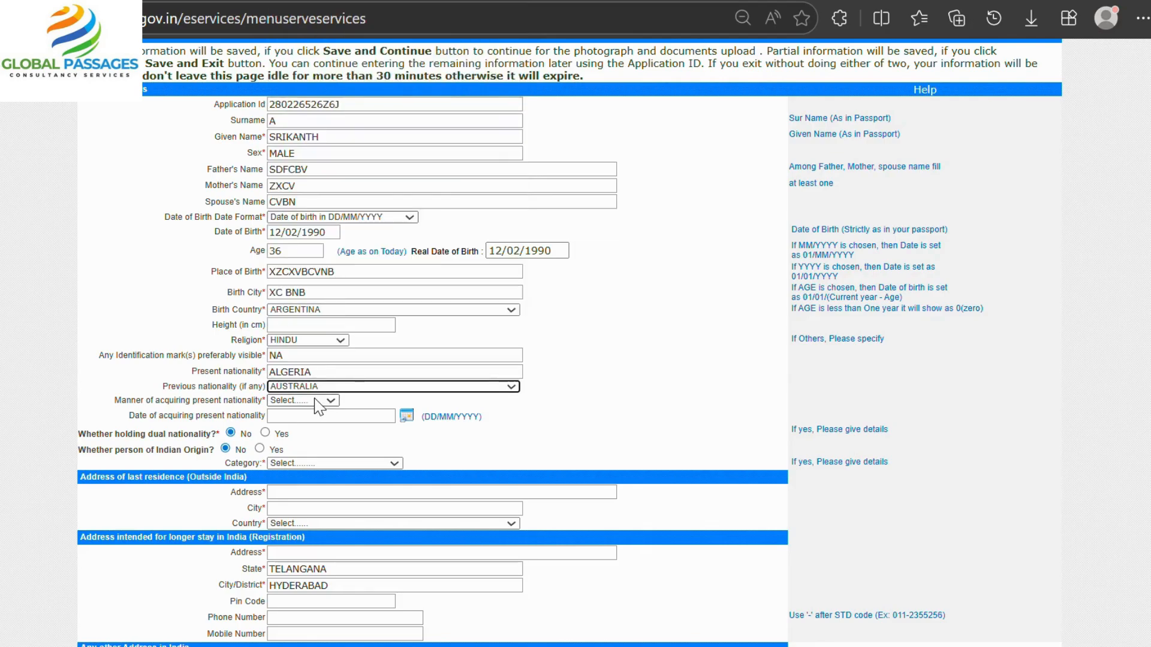
pyautogui.click(324, 400)
pyautogui.click(301, 441)
pyautogui.scroll(-2, 297, 415)
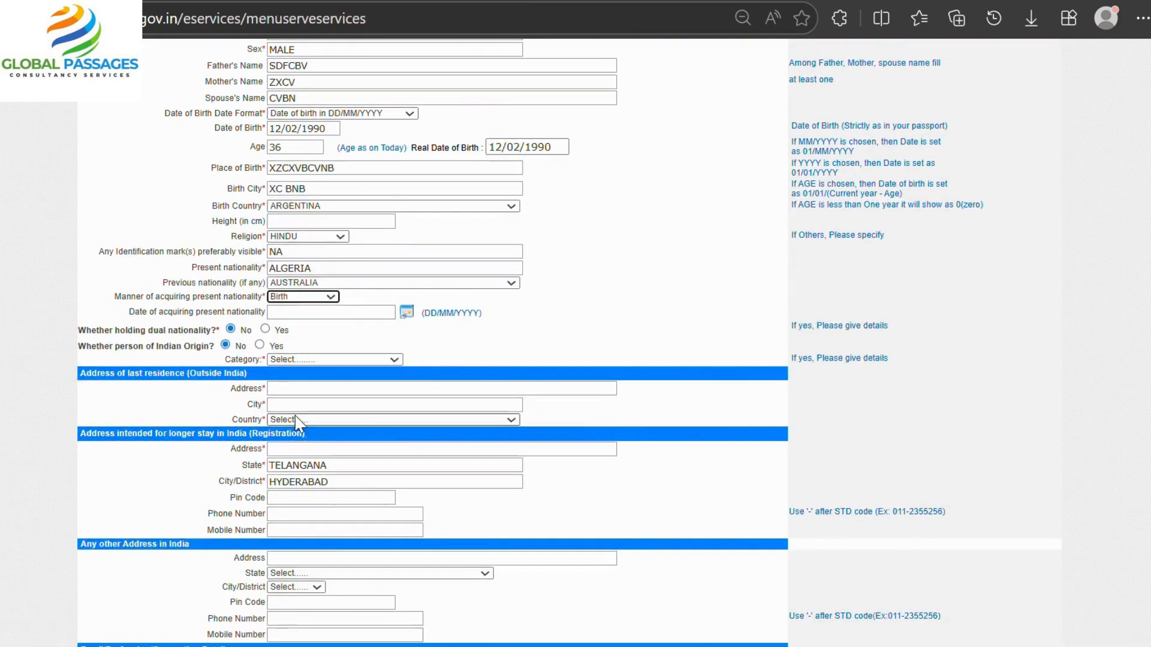
pyautogui.click(312, 360)
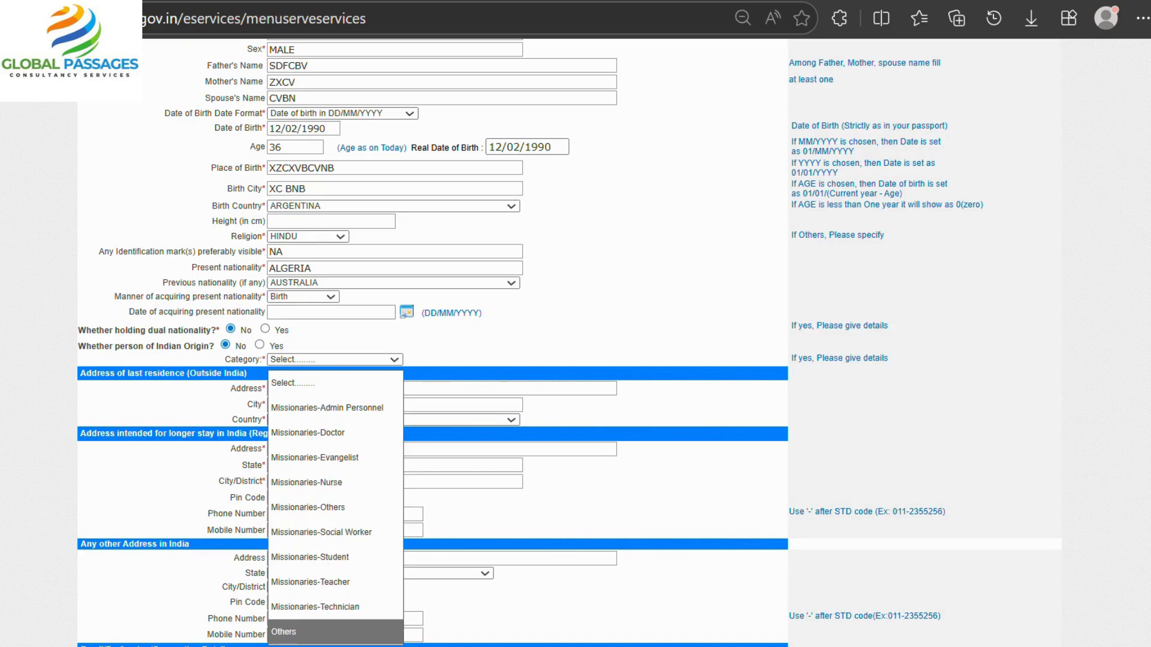
pyautogui.click(284, 631)
pyautogui.scroll(-2, 324, 360)
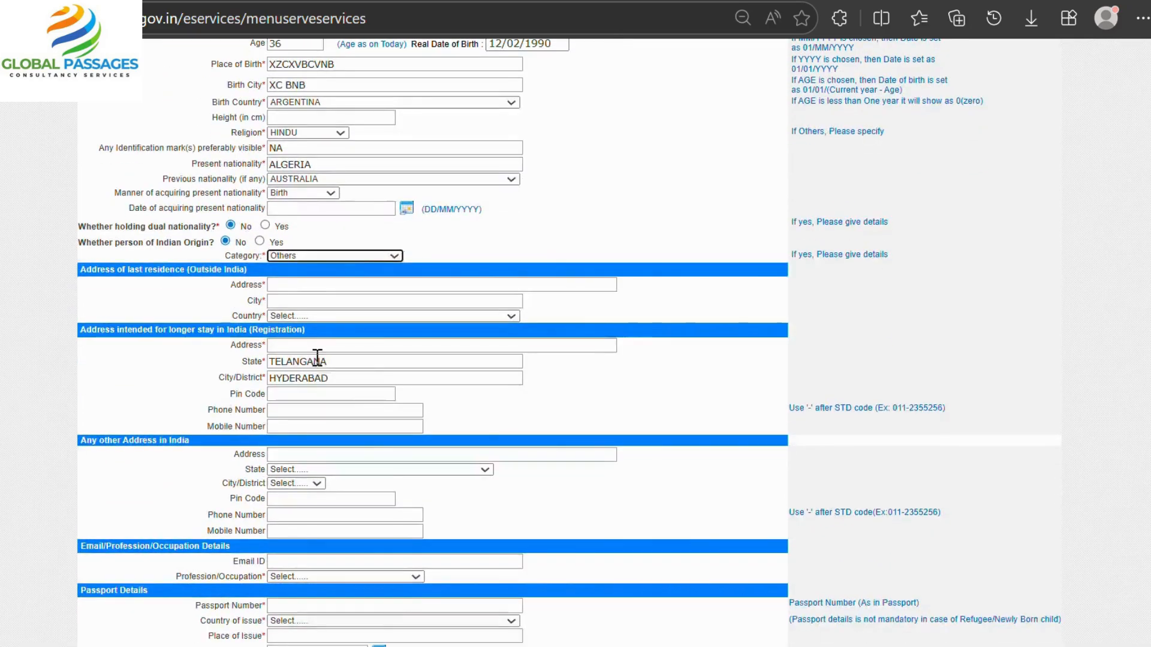
# Enter the last residence address and city outside India, with country BELGIUM.
pyautogui.click(302, 286)
pyautogui.write('XZCXVC')
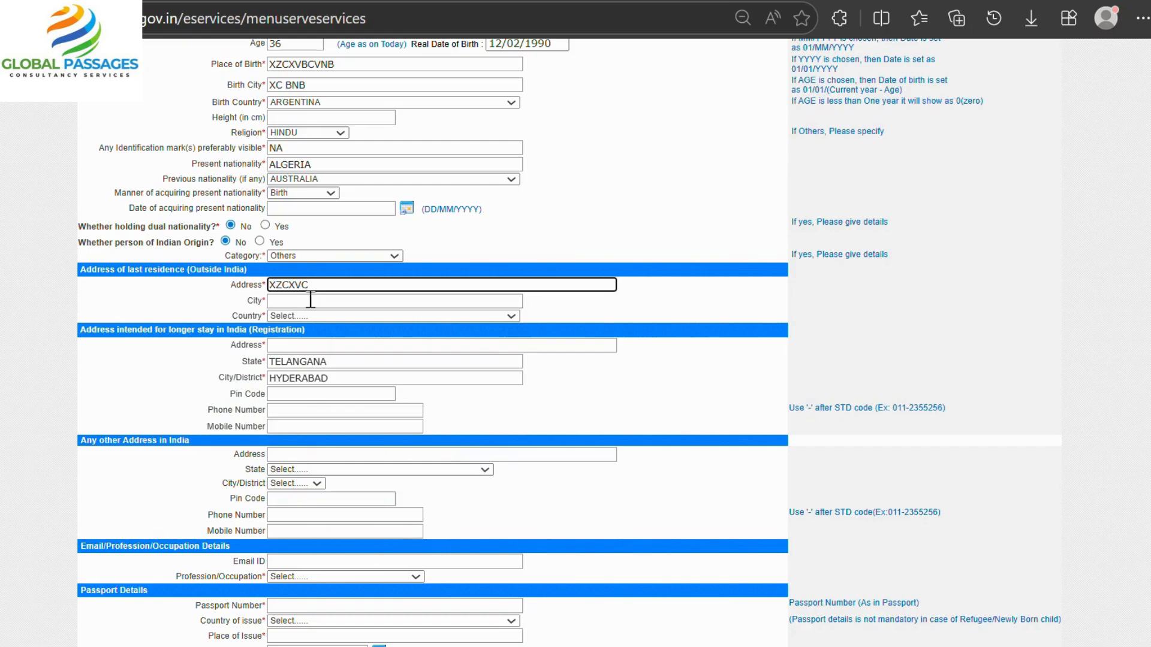
pyautogui.click(308, 301)
pyautogui.write('XC')
pyautogui.click(310, 318)
pyautogui.scroll(-5, 320, 275)
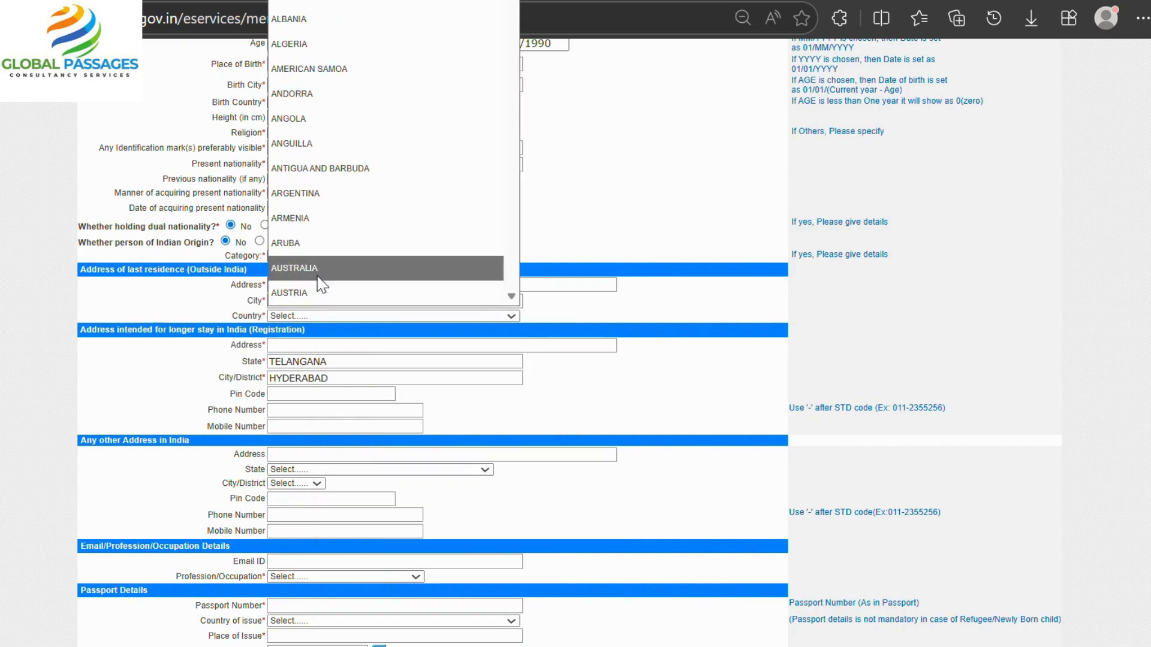
pyautogui.click(324, 275)
# Enter the longer-stay address in India and its pin code.
pyautogui.click(319, 346)
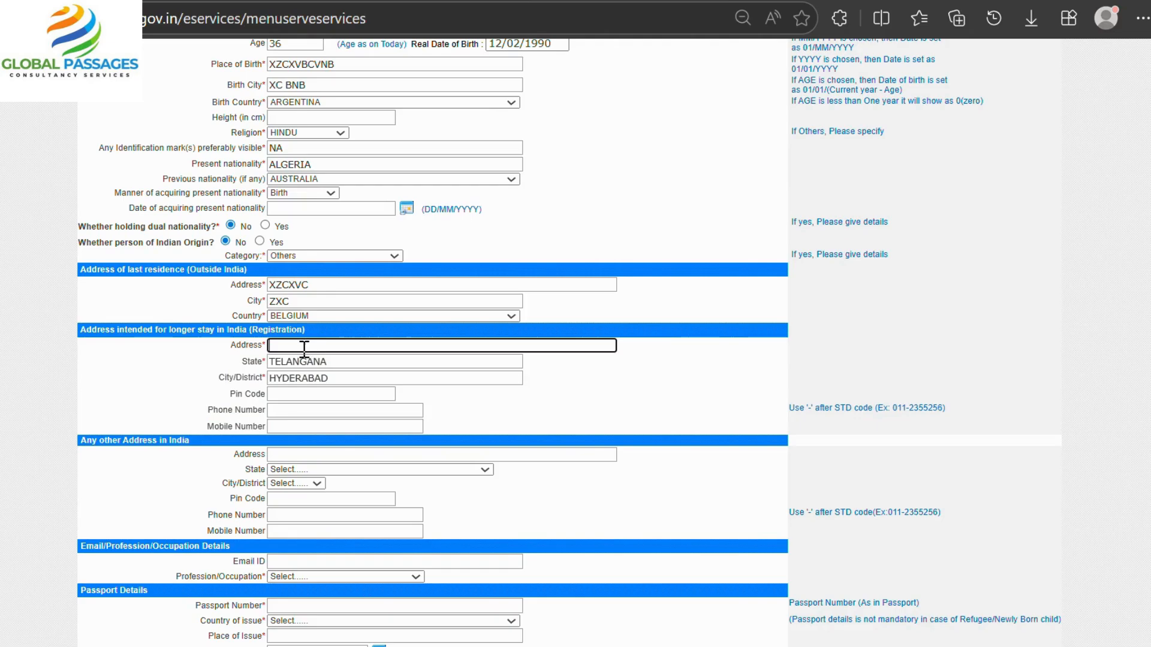
pyautogui.write('ZXZCXV')
pyautogui.click(313, 394)
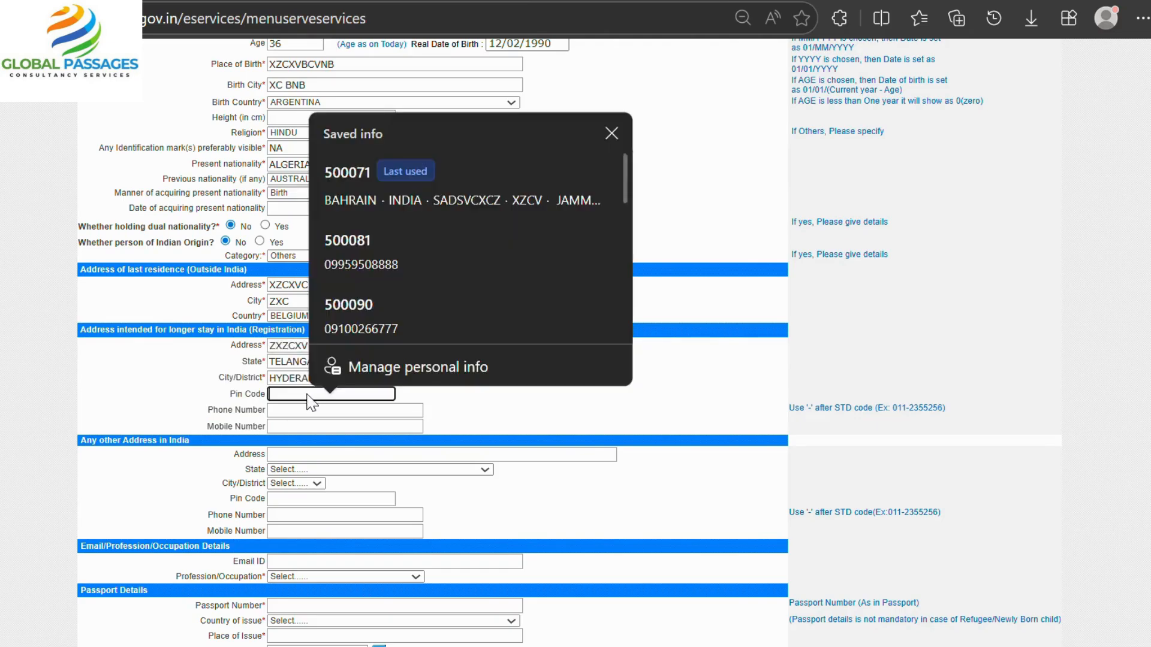
pyautogui.write('500071')
pyautogui.click(309, 410)
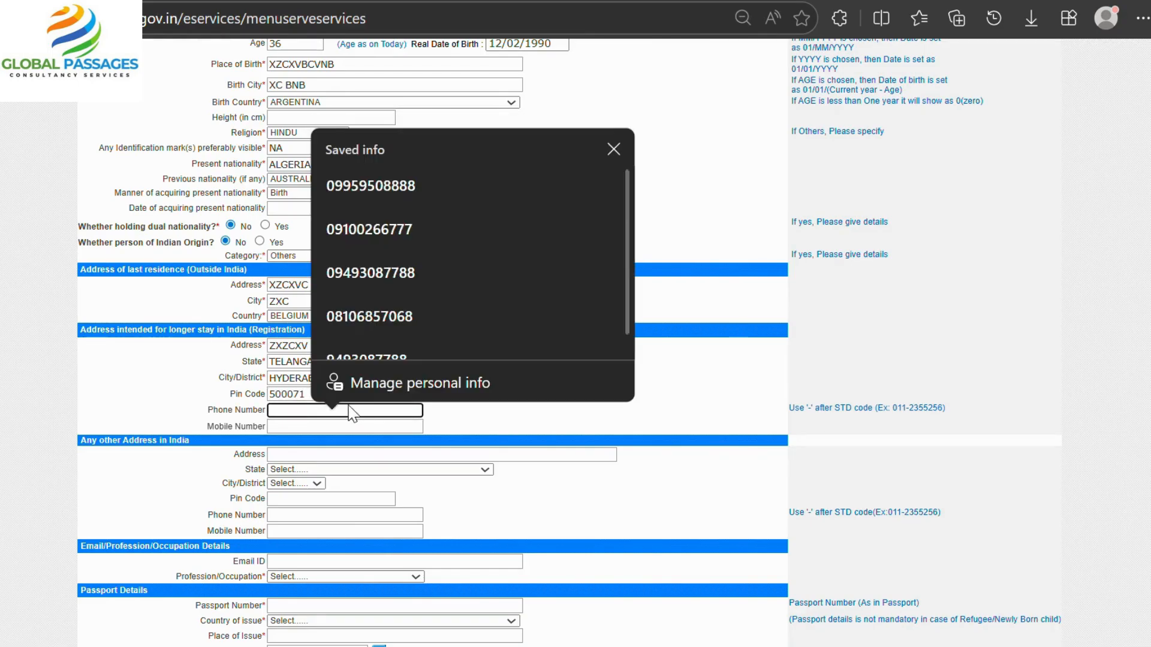
pyautogui.click(648, 429)
# Enter the passport number and set the passport issuing country to UNITED ARAB EMIRATES.
pyautogui.scroll(-3, 394, 471)
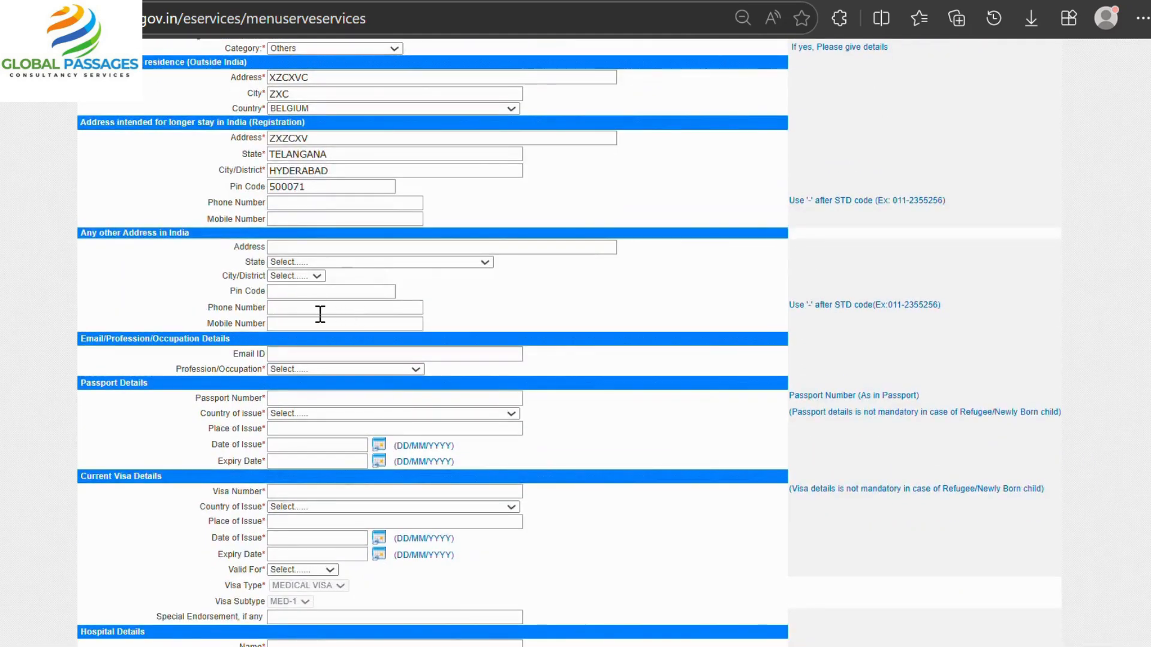
pyautogui.scroll(-3, 321, 292)
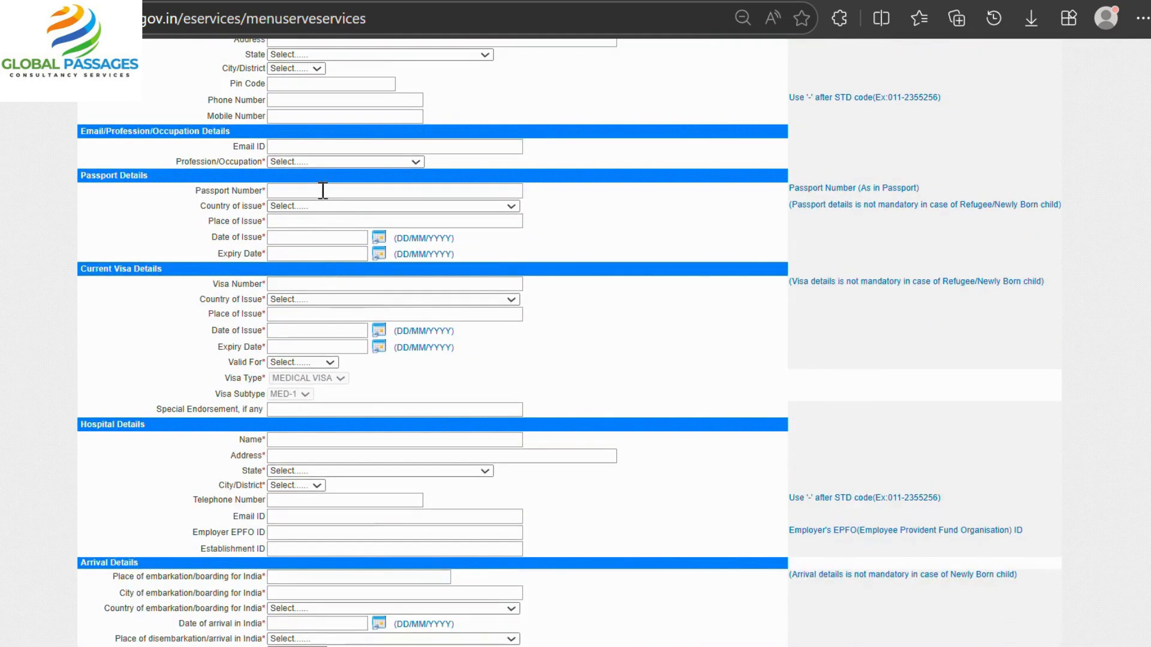
pyautogui.click(321, 189)
pyautogui.write('DFFGFHH')
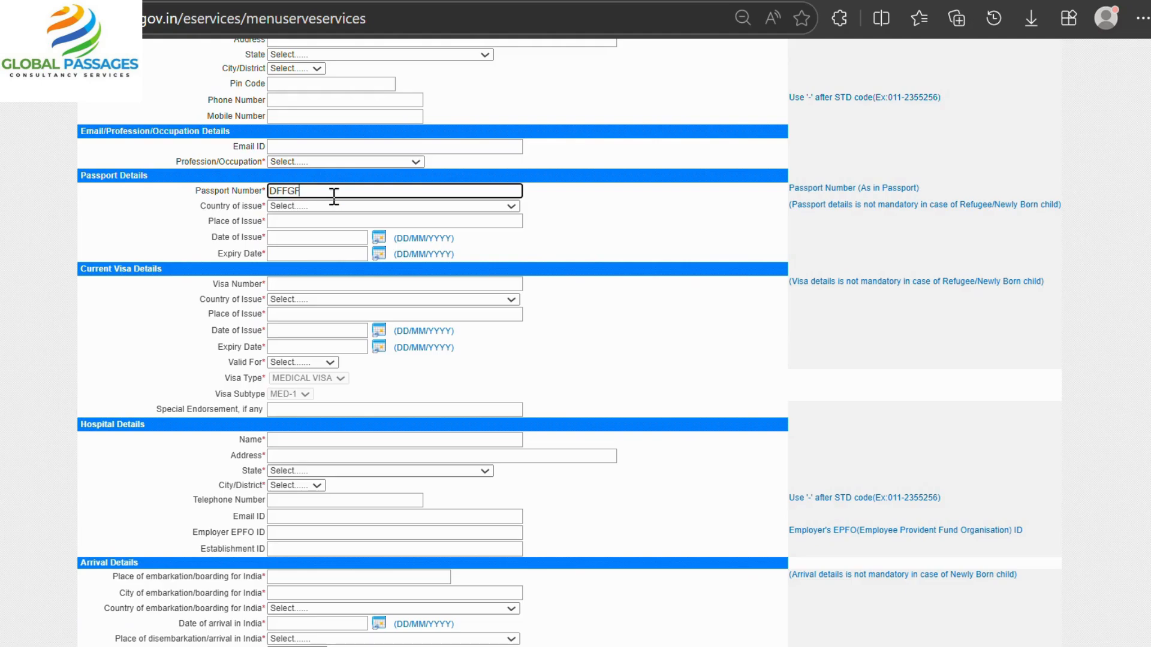
pyautogui.click(379, 206)
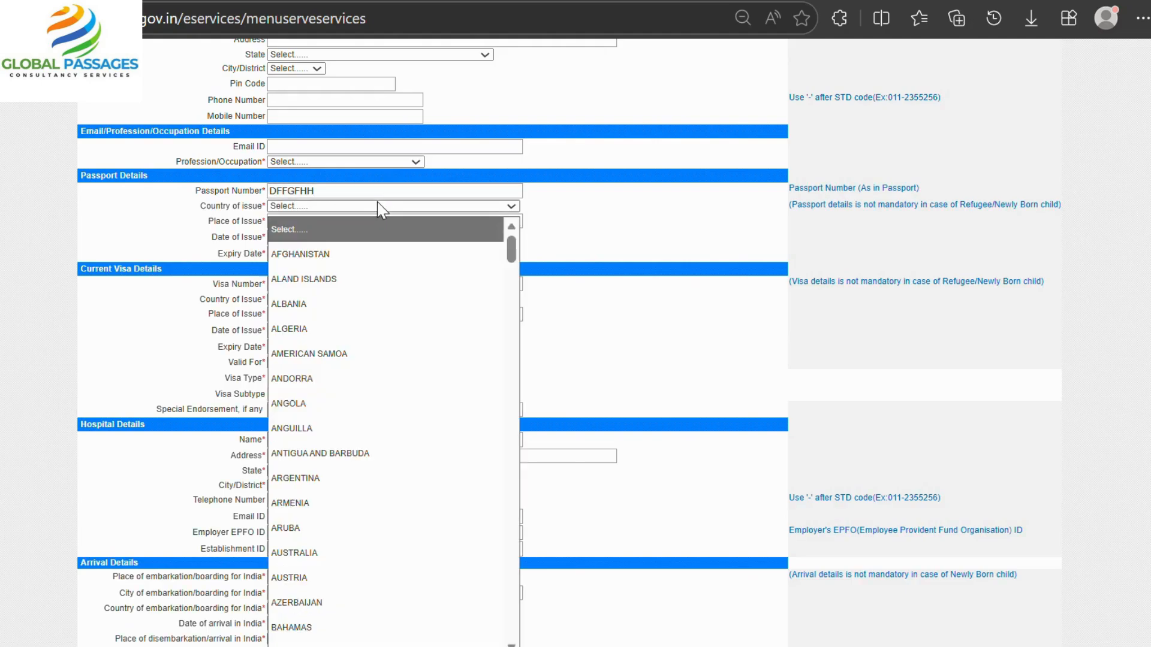
pyautogui.write('india')
pyautogui.press('Return')
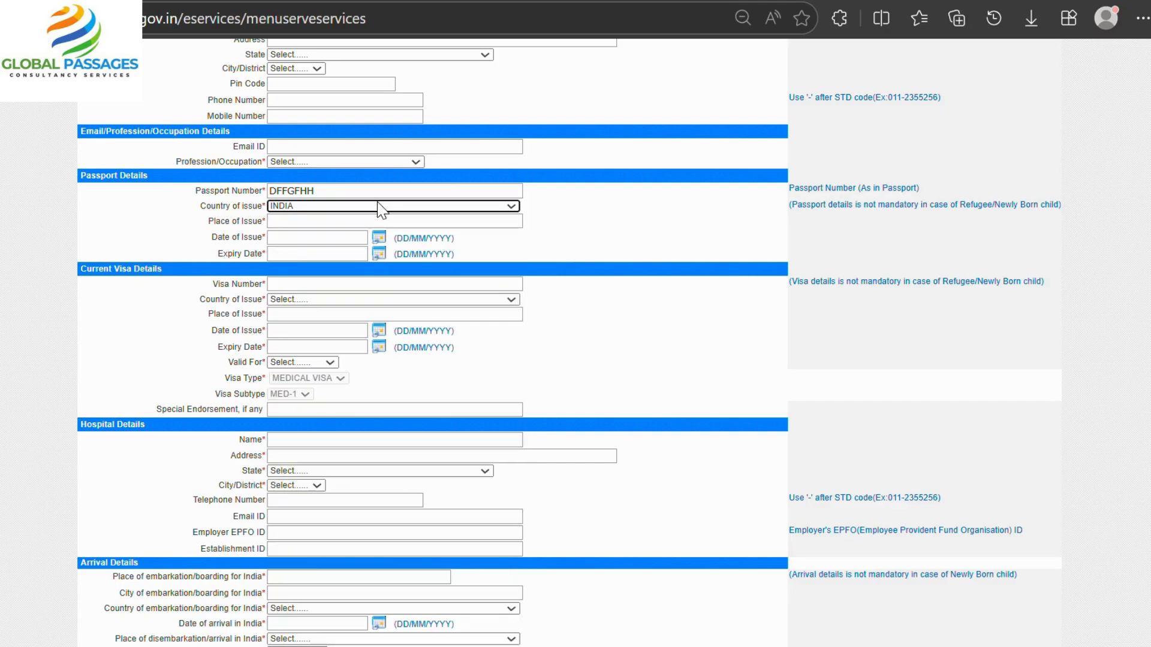
pyautogui.click(379, 206)
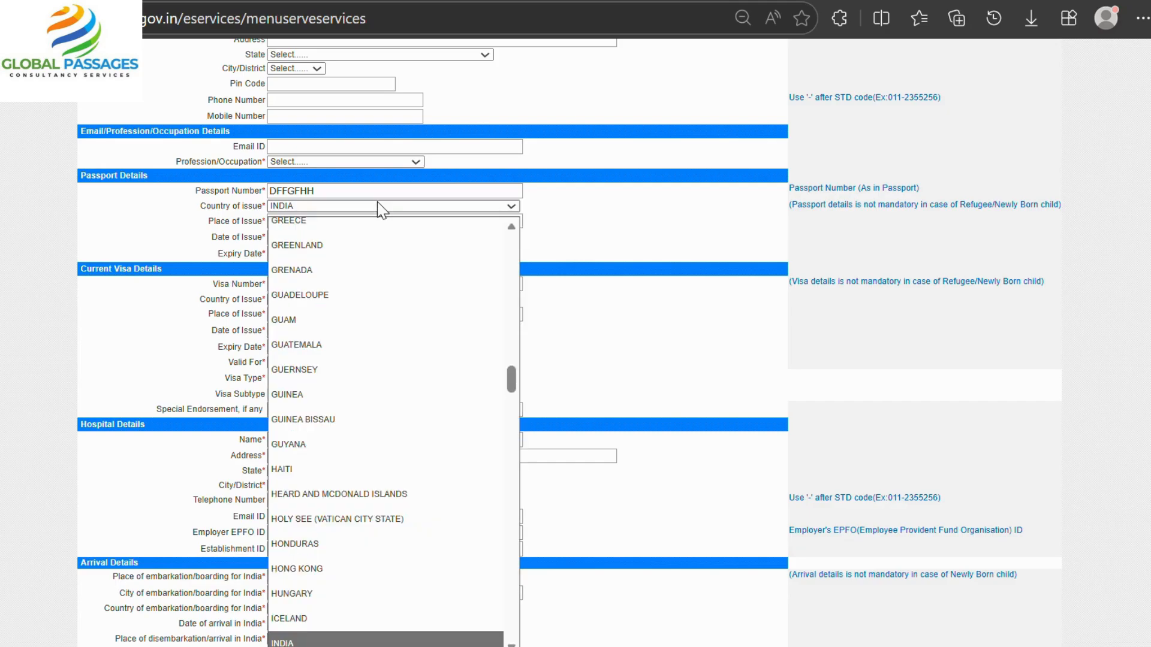
pyautogui.write('united')
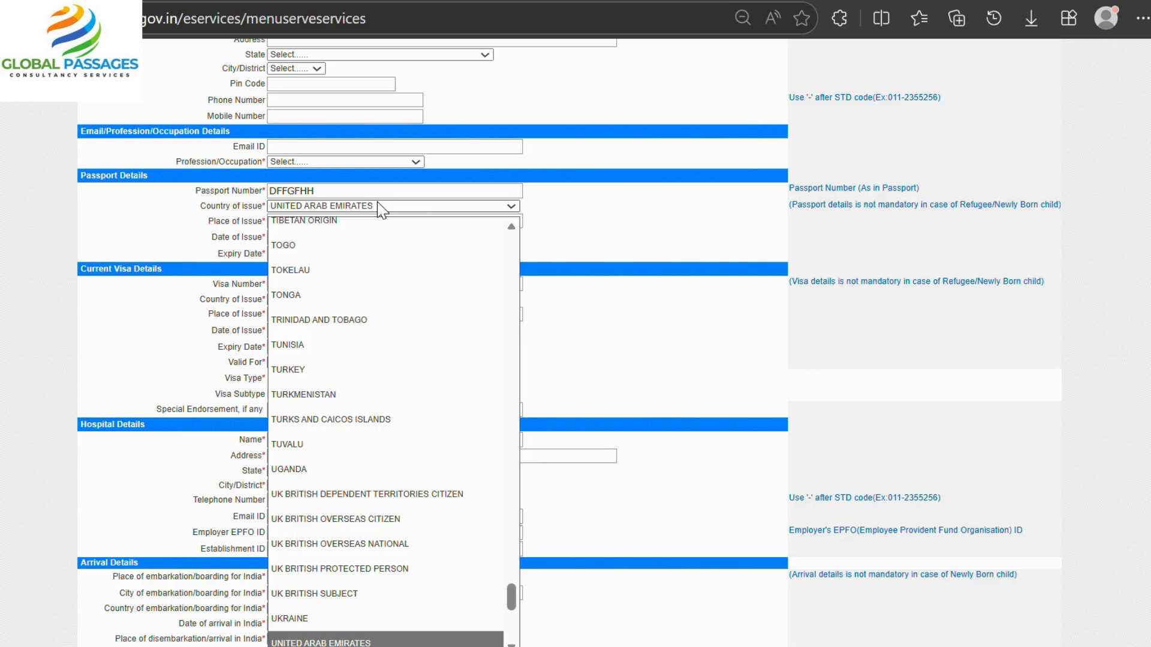
pyautogui.press('Return')
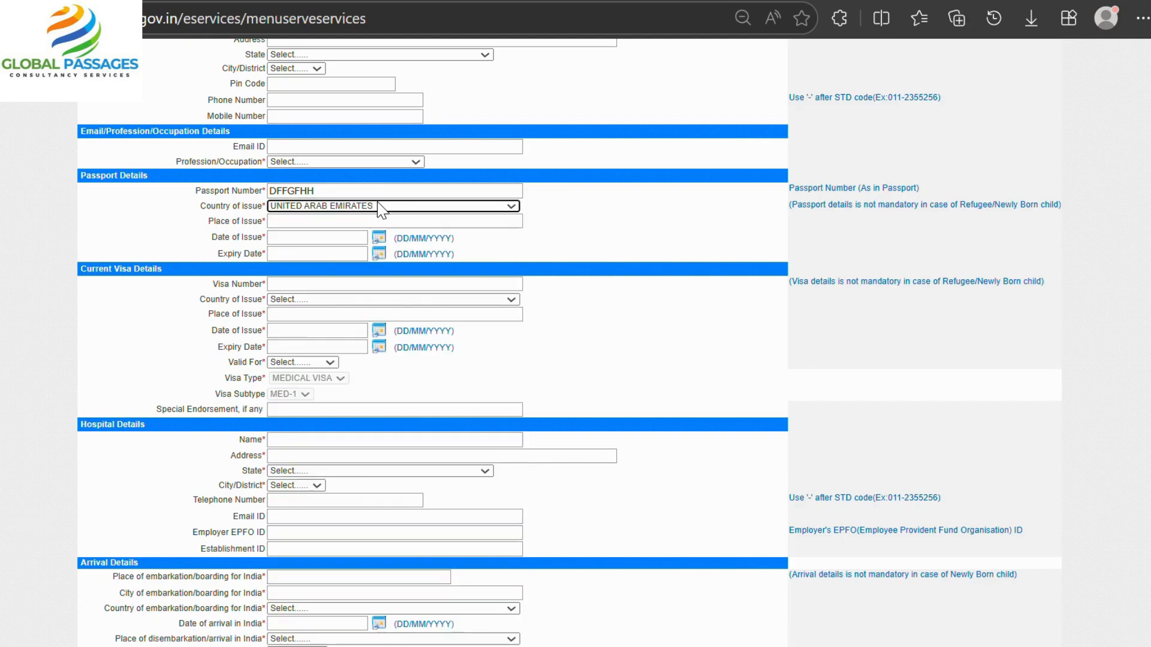
# Fill in the passport place of issue, issued 11/02/2026, expiring 12/02/2026.
pyautogui.click(353, 221)
pyautogui.write('DZFG')
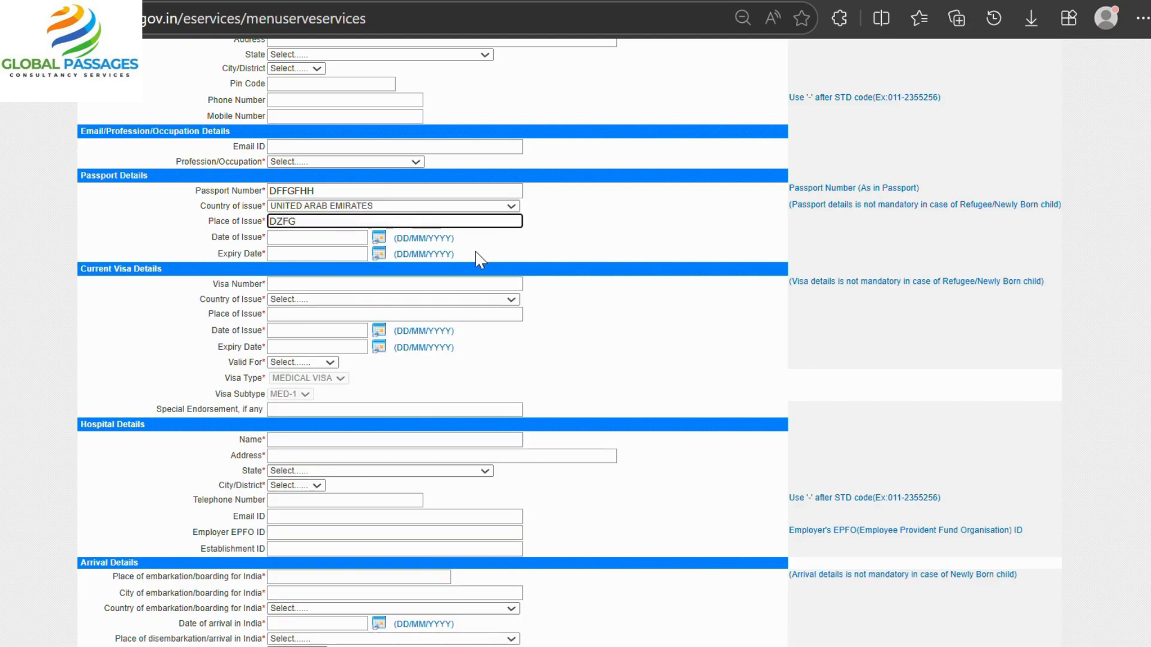
pyautogui.click(379, 238)
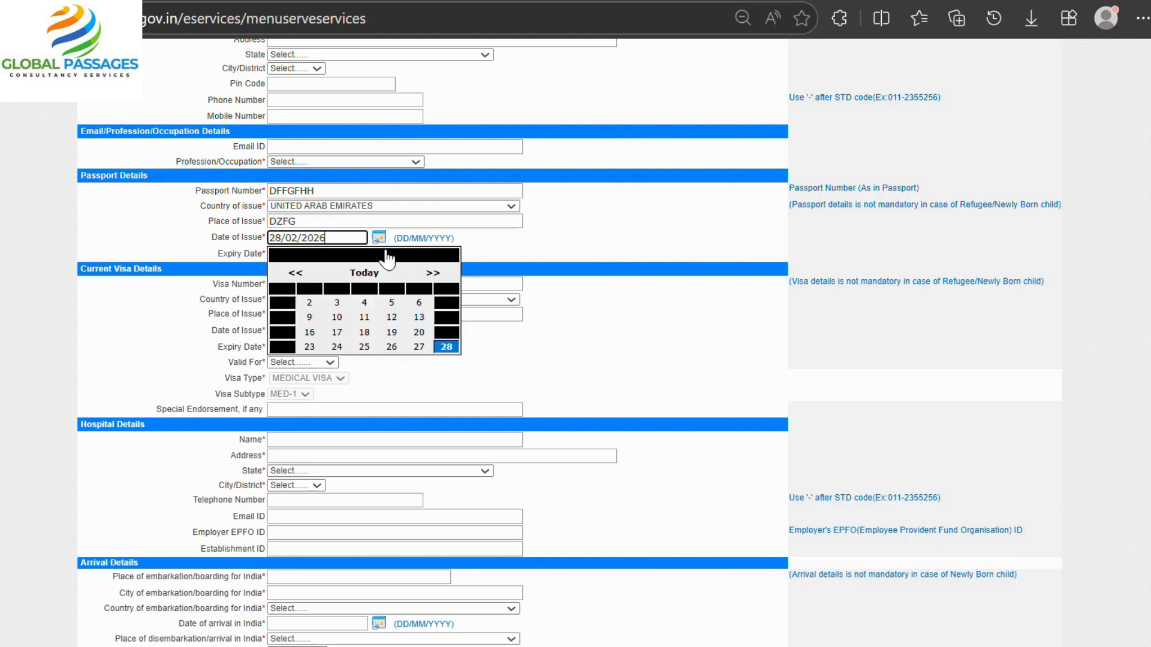
pyautogui.click(364, 318)
pyautogui.click(379, 254)
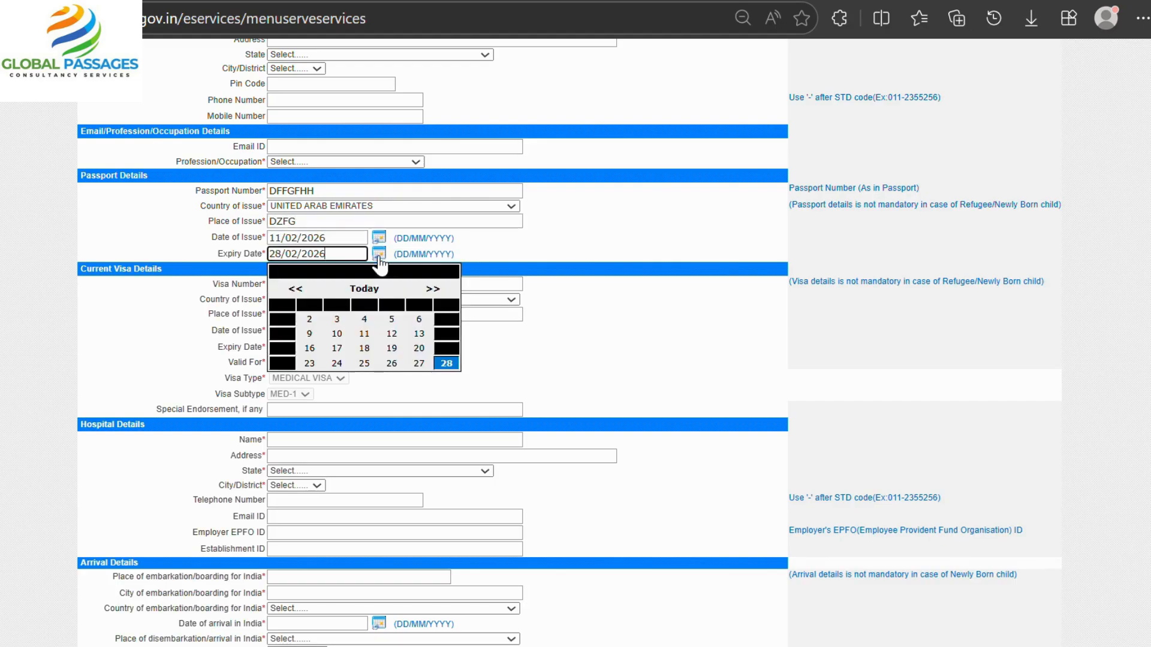
pyautogui.click(391, 333)
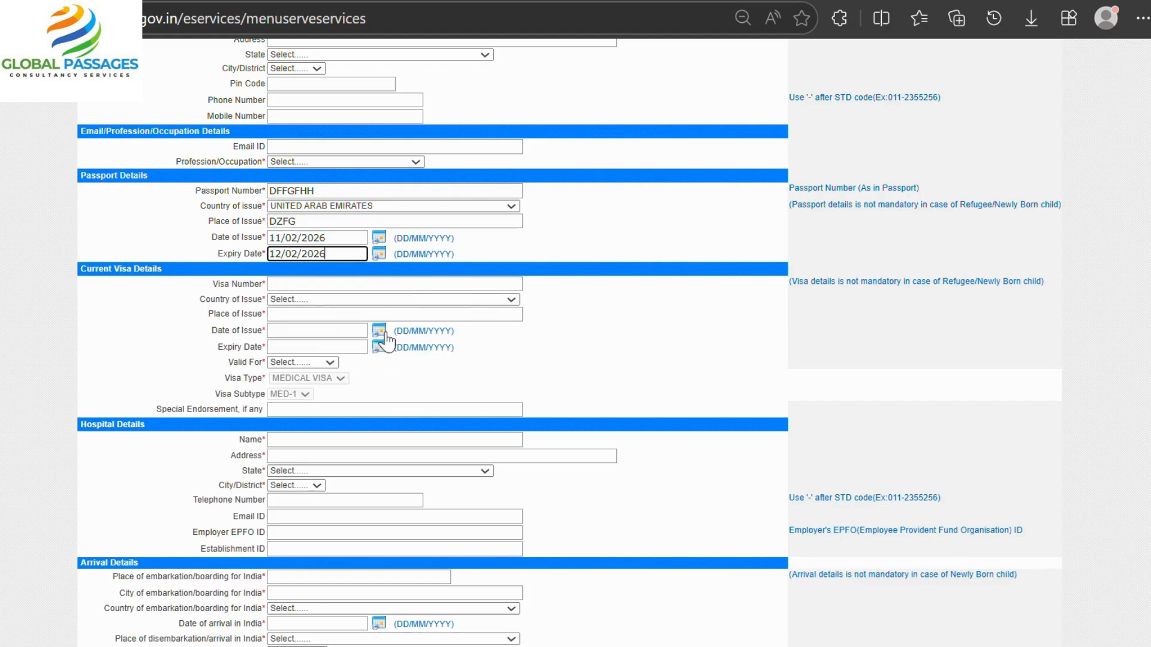
pyautogui.click(330, 285)
# Enter the visa number, ALAND ISLANDS as issuing country, and the visa place of issue.
pyautogui.write('ZCVCBV')
pyautogui.click(399, 299)
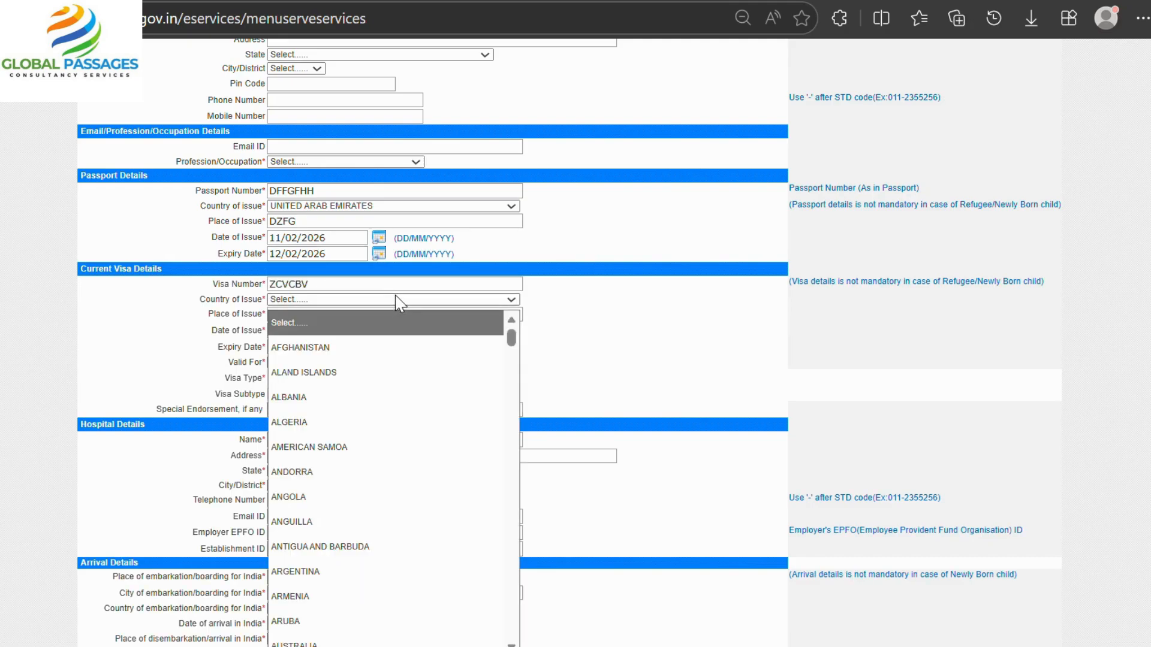
pyautogui.click(367, 375)
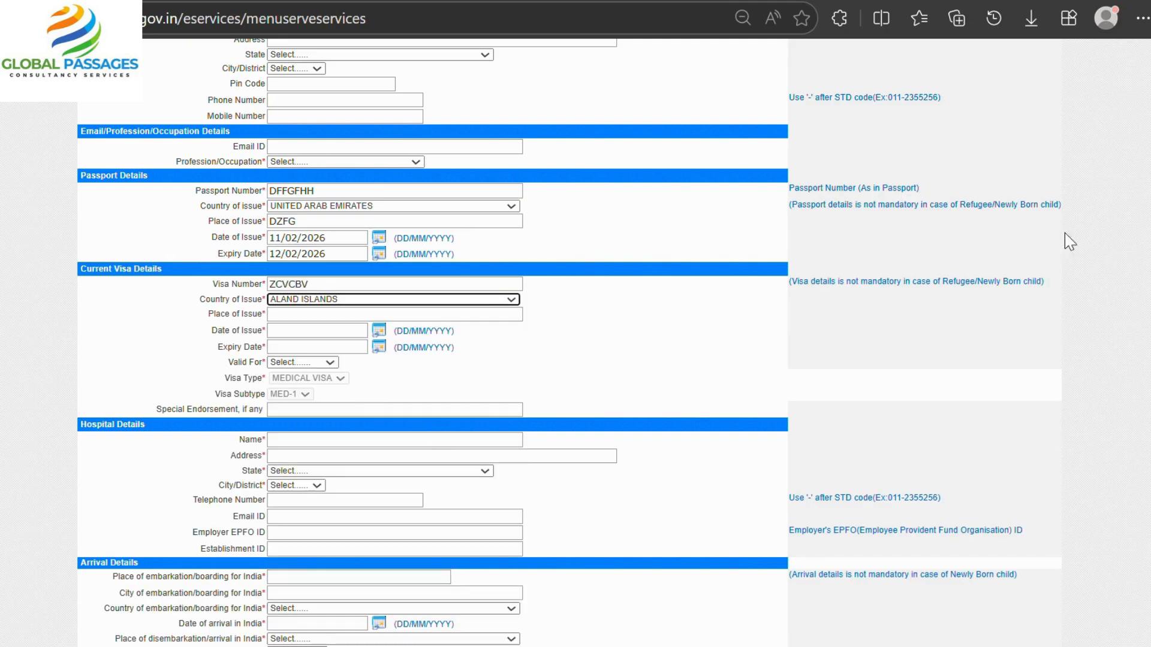
pyautogui.click(294, 316)
pyautogui.write('ZDFDGF')
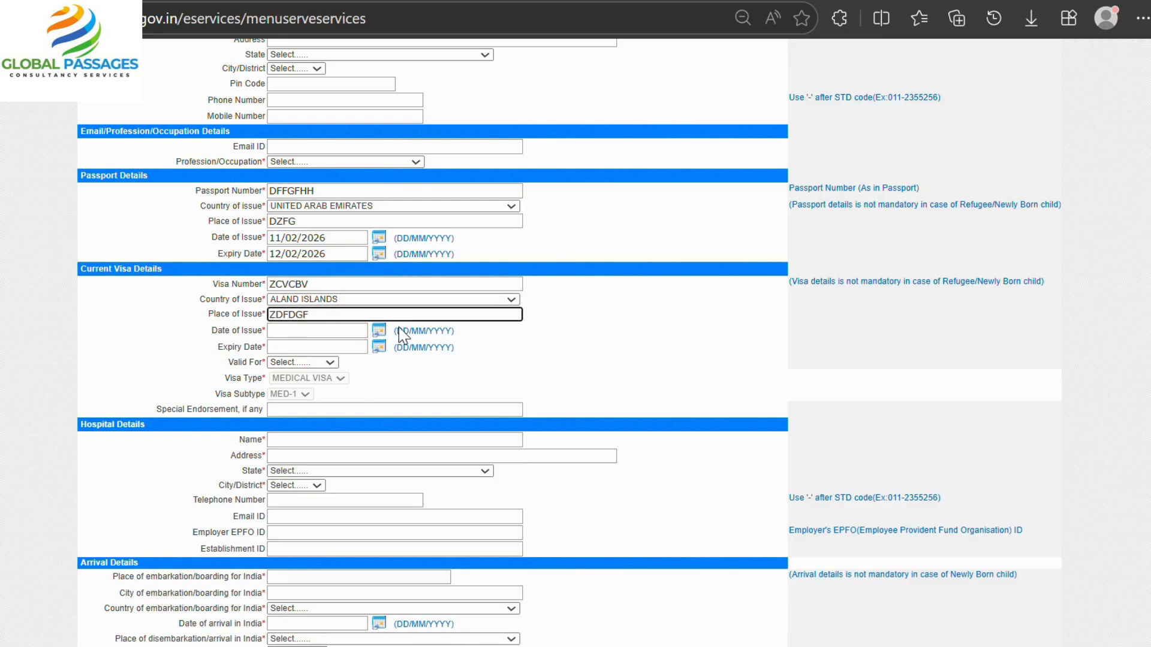
# Set visa dates 04/02/2026 to 19/02/2026 and make it valid for Triple Entry.
pyautogui.click(379, 331)
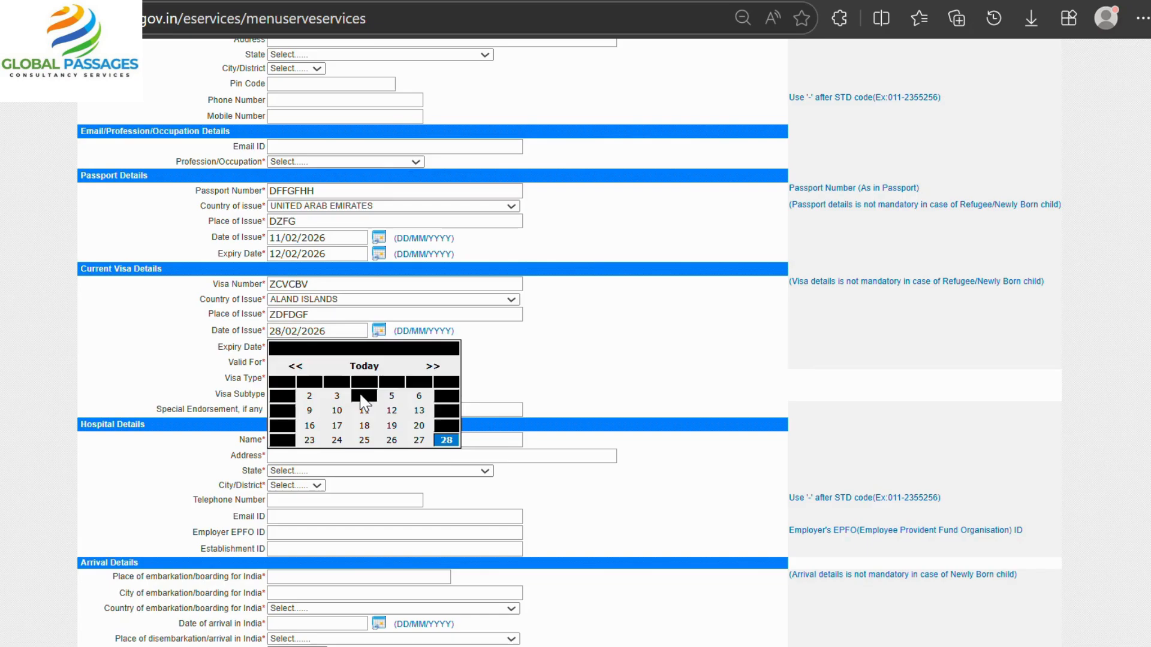
pyautogui.click(364, 396)
pyautogui.click(379, 348)
pyautogui.click(386, 440)
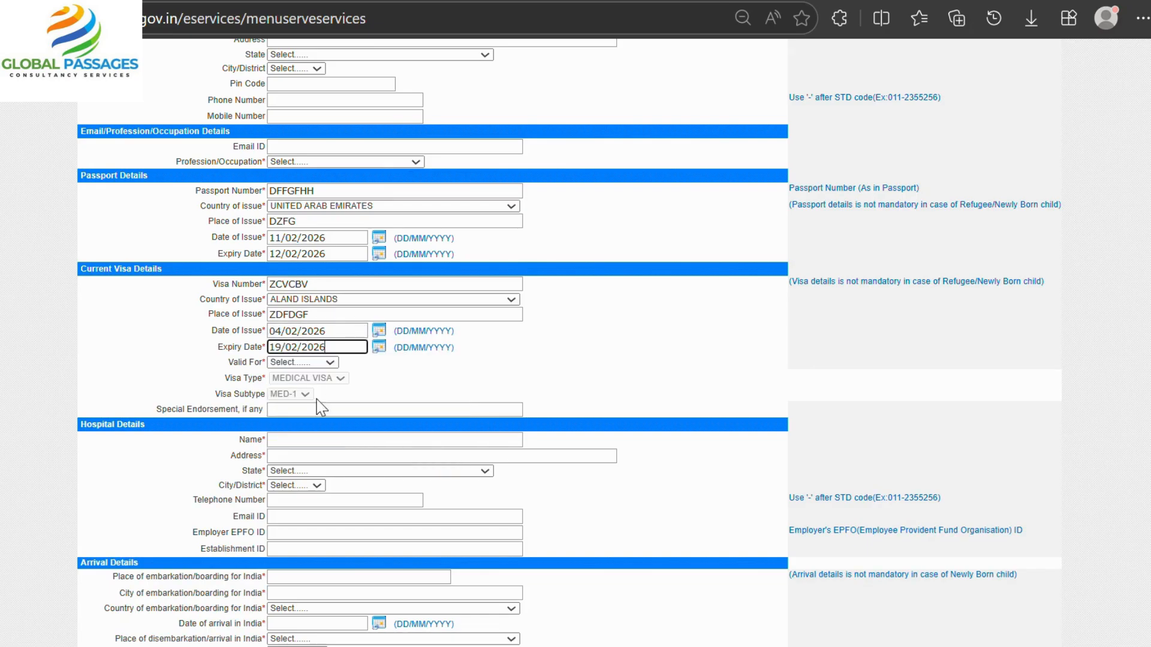
pyautogui.click(302, 363)
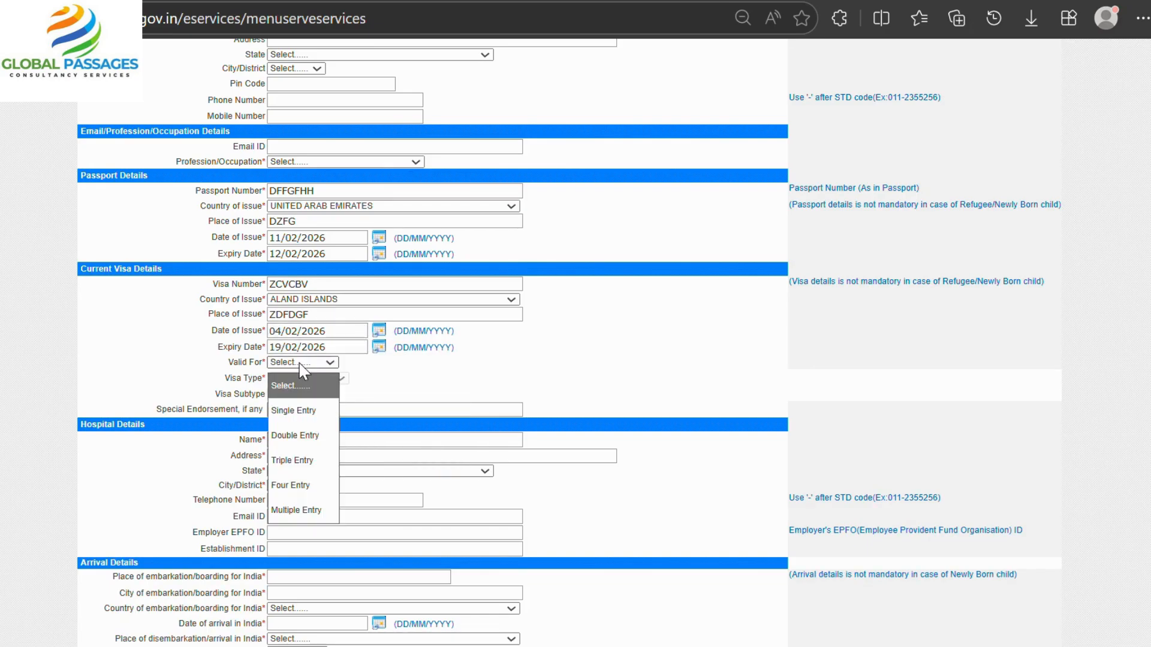
pyautogui.click(294, 461)
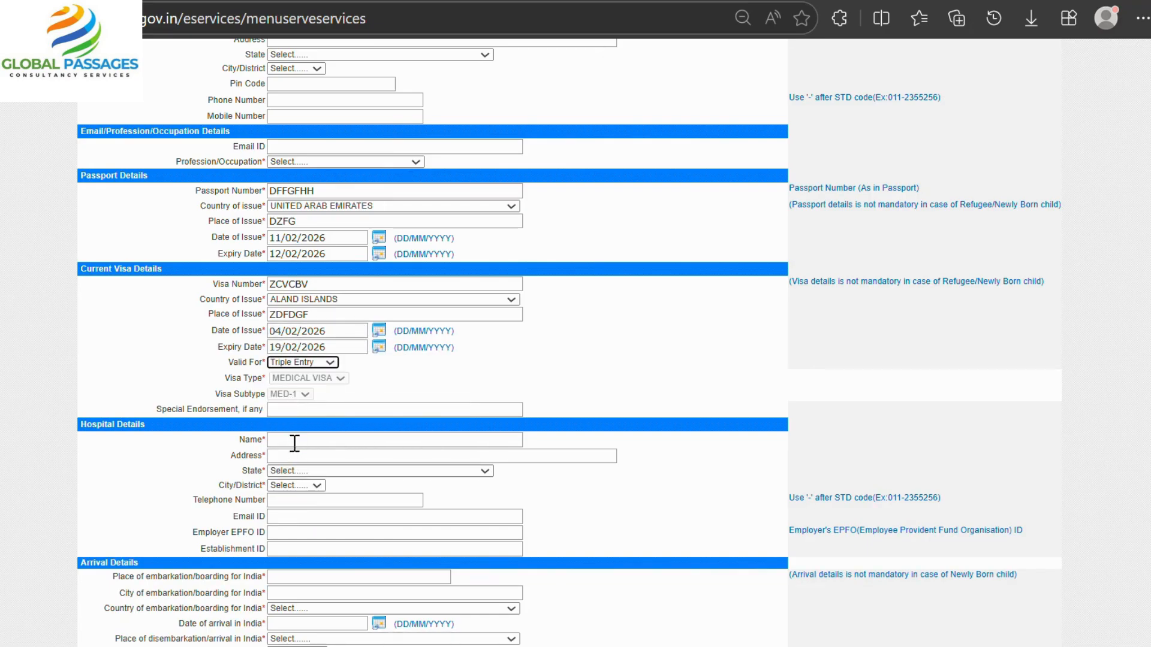
pyautogui.click(295, 440)
# Enter the hospital name and hospital address.
pyautogui.write('XZCVBN')
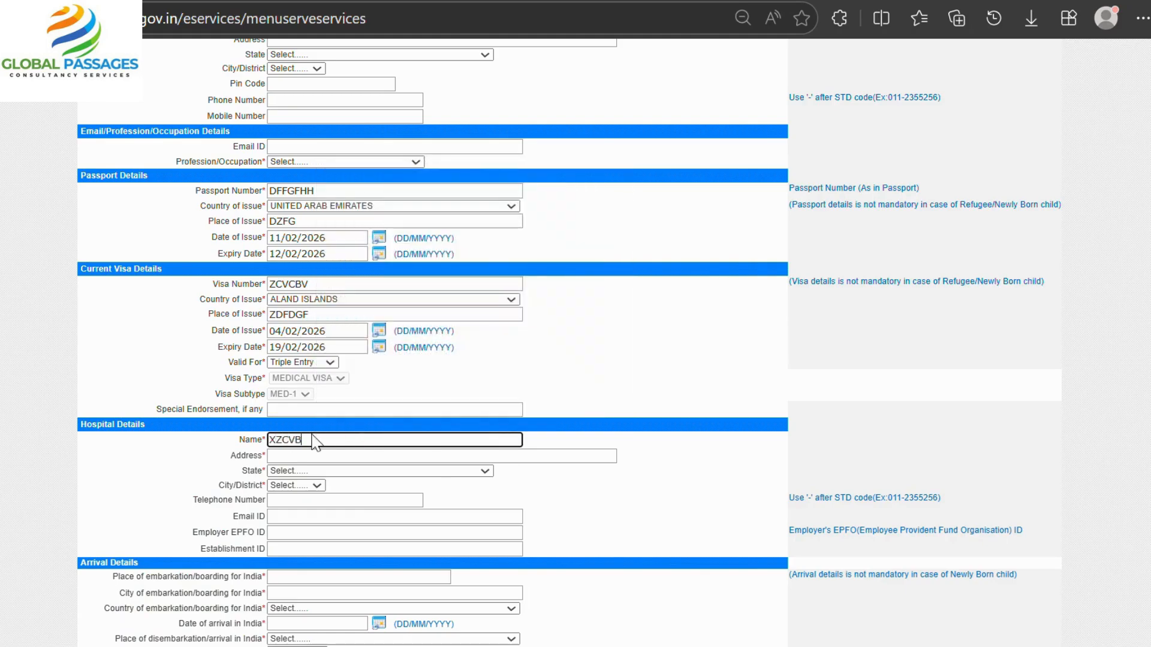
pyautogui.click(313, 453)
pyautogui.write('XZCVBN')
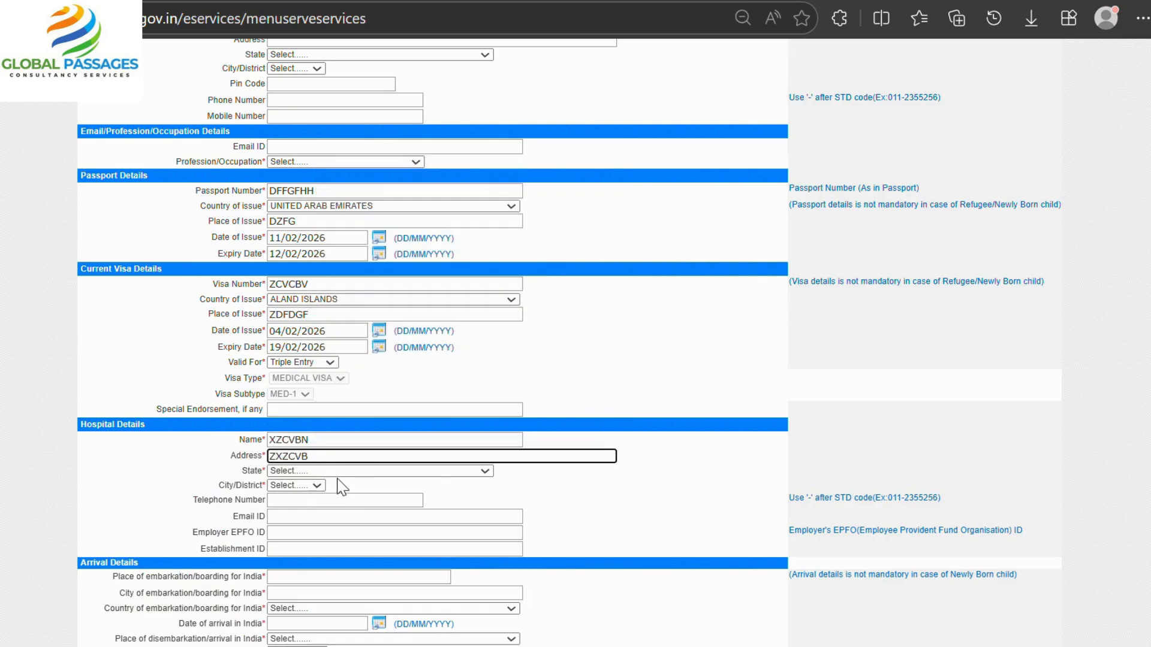
# Set the hospital's state to KARNATAKA and city/district to KALABURAGI.
pyautogui.click(336, 471)
pyautogui.click(308, 458)
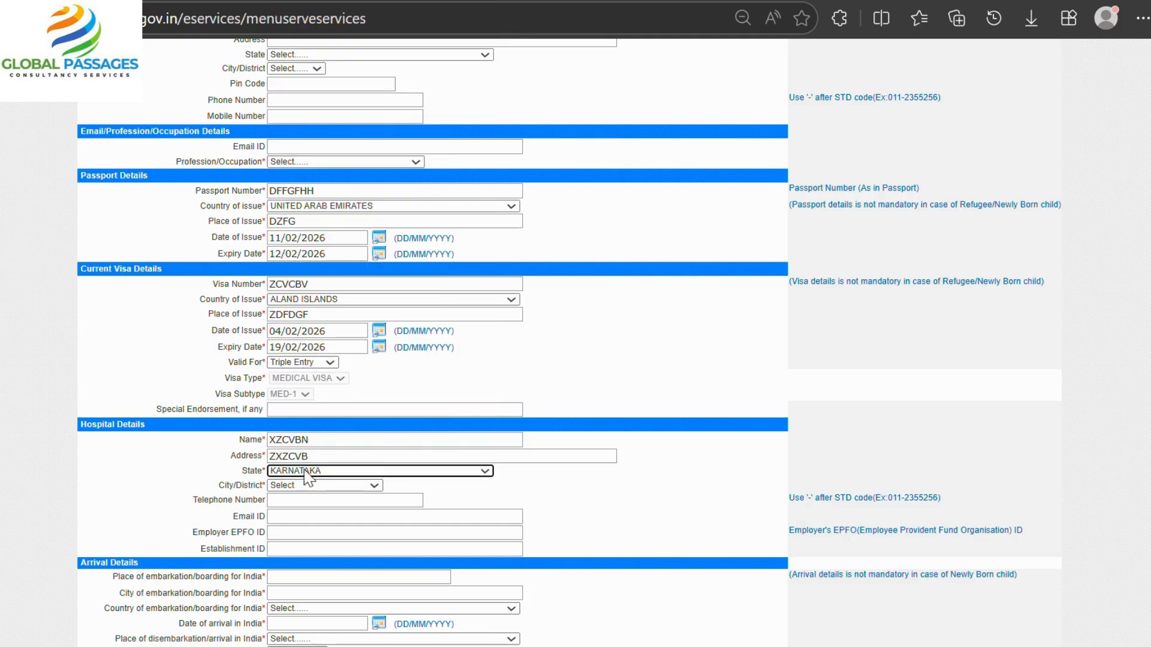
pyautogui.click(300, 488)
pyautogui.click(303, 414)
pyautogui.click(292, 500)
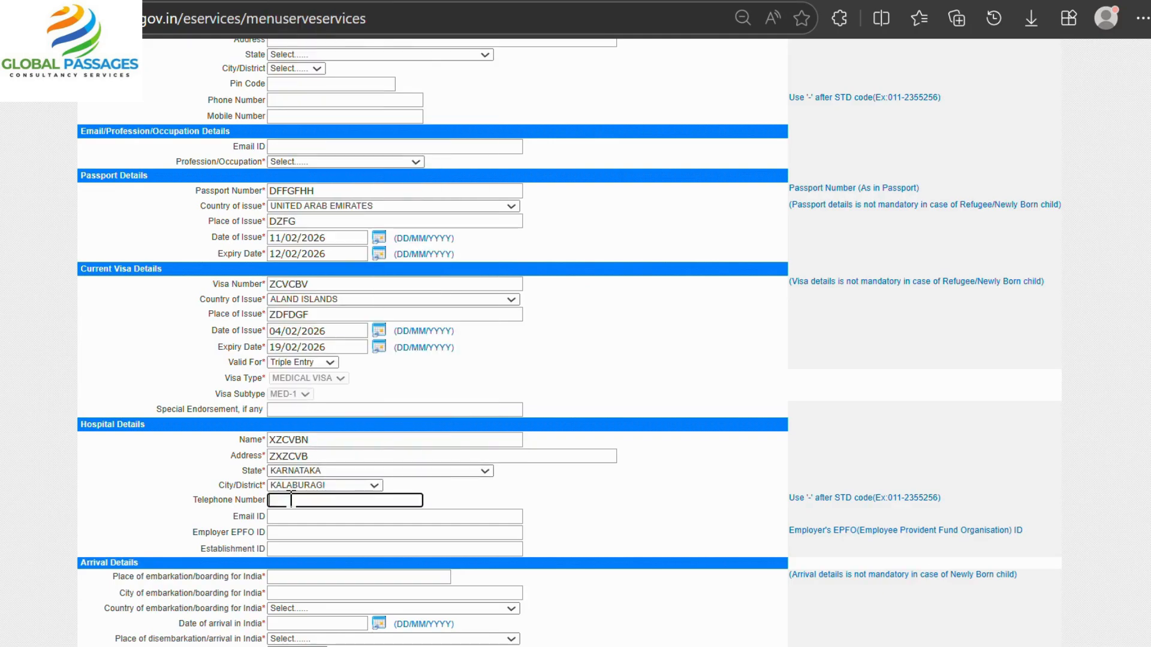
pyautogui.scroll(-5, 292, 500)
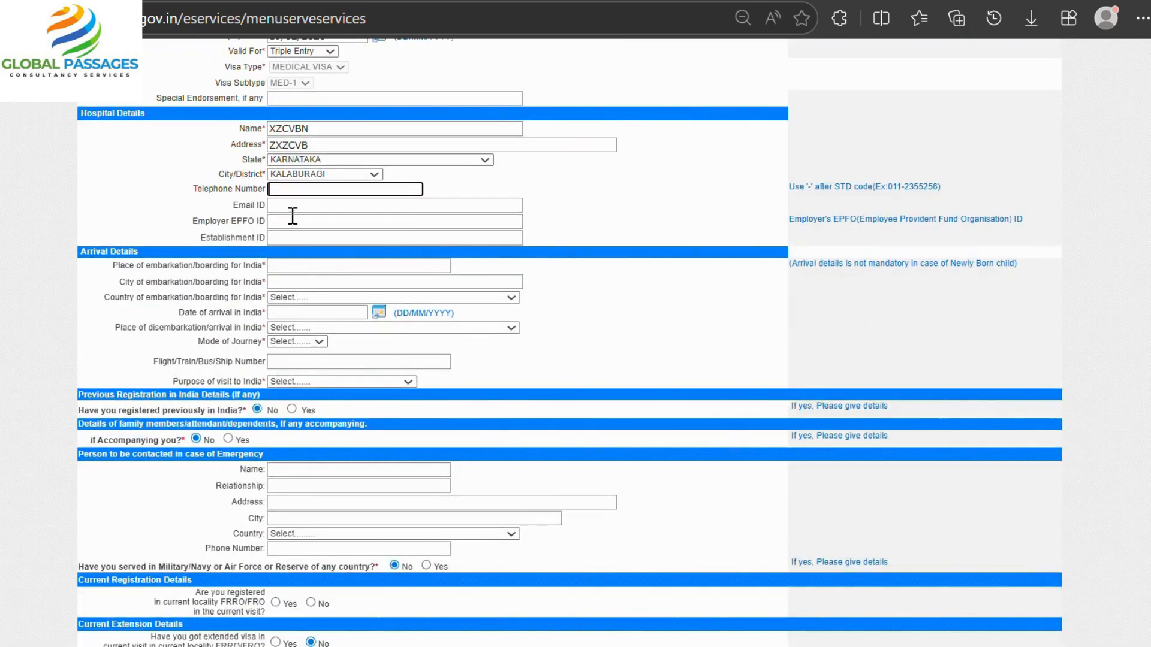
pyautogui.click(292, 210)
pyautogui.click(721, 189)
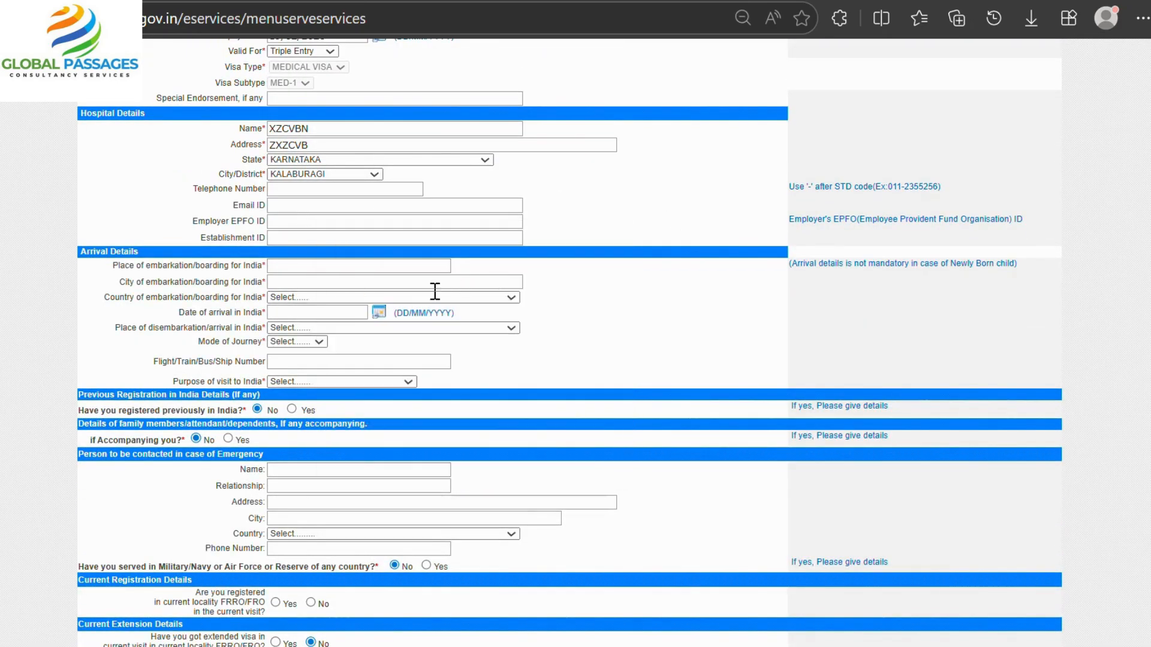
# Select DOCTOR in the Profession/Occupation dropdown, leaving the other Indian address blank.
pyautogui.scroll(2, 342, 271)
pyautogui.scroll(6, 343, 271)
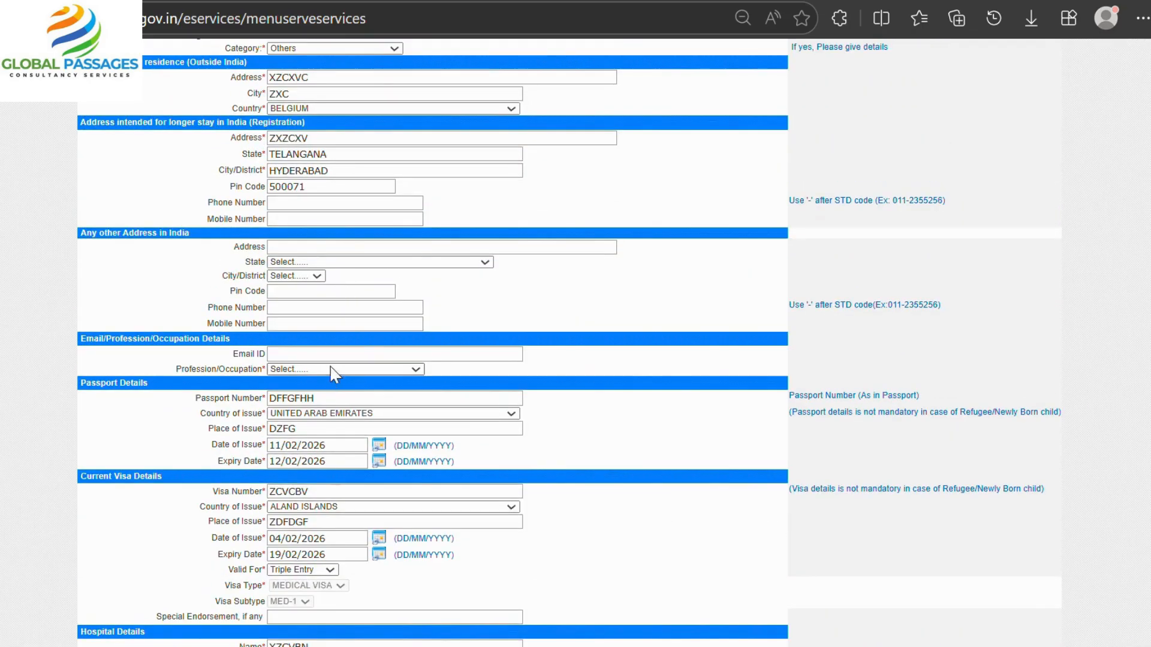
pyautogui.click(319, 370)
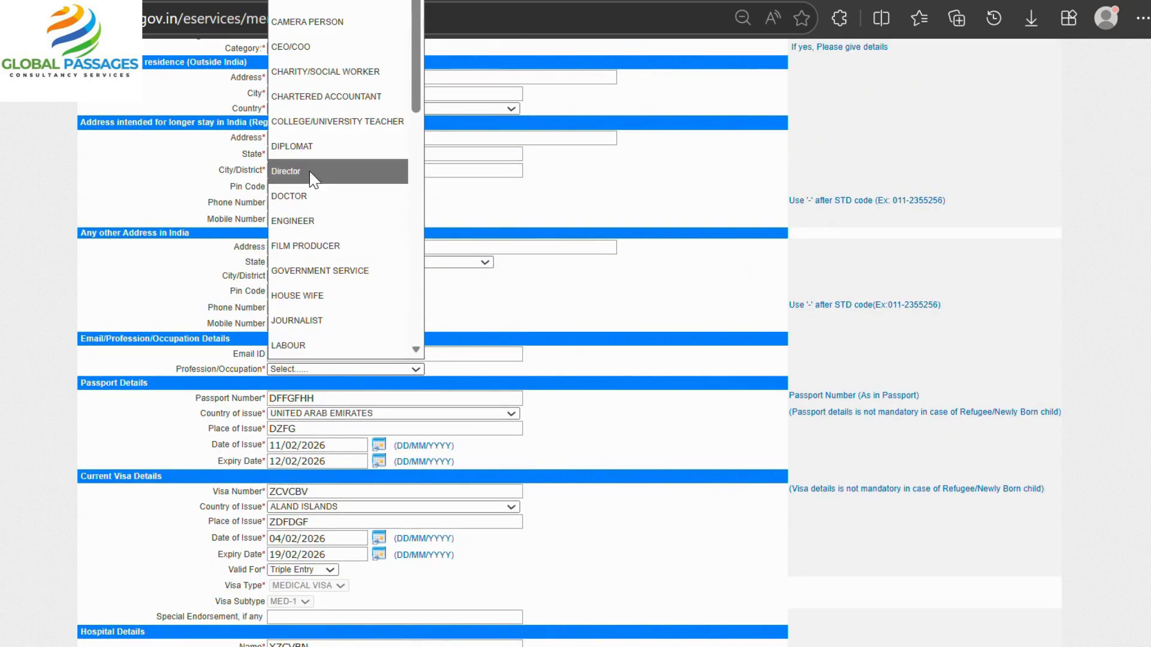
pyautogui.click(289, 195)
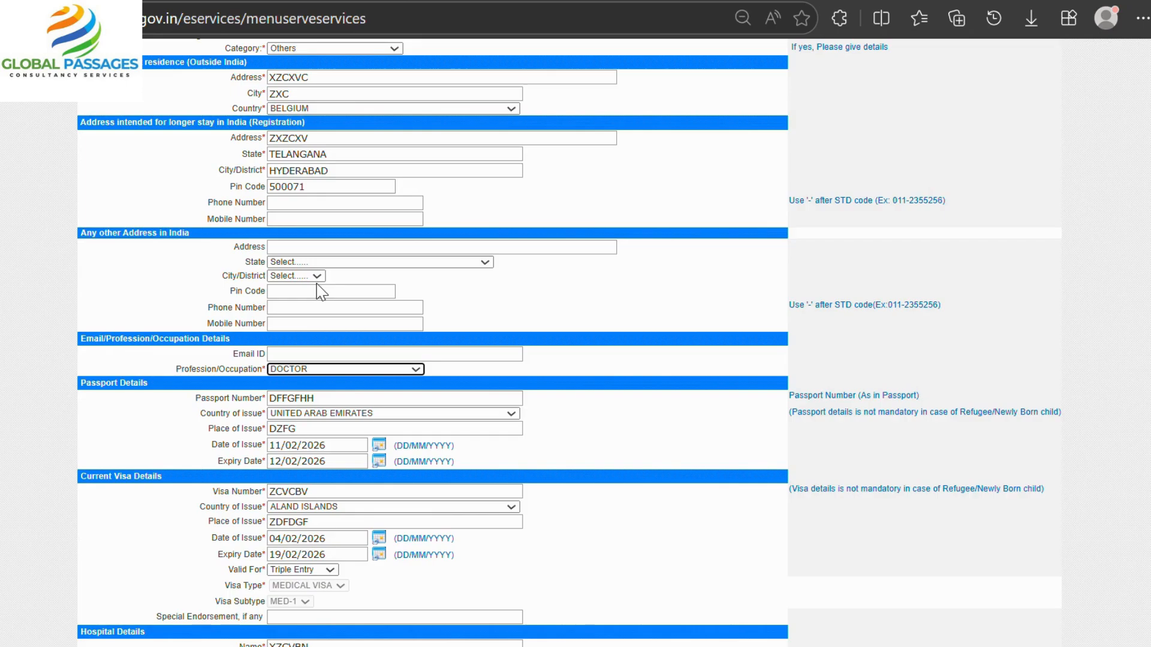
pyautogui.click(311, 279)
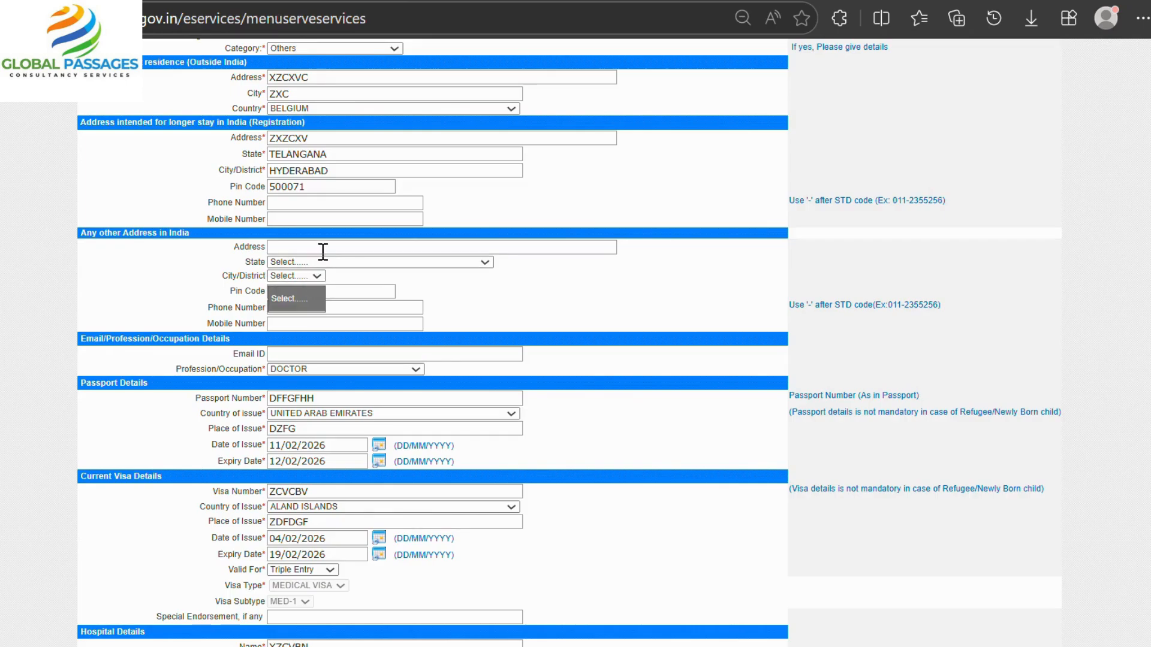
pyautogui.click(328, 262)
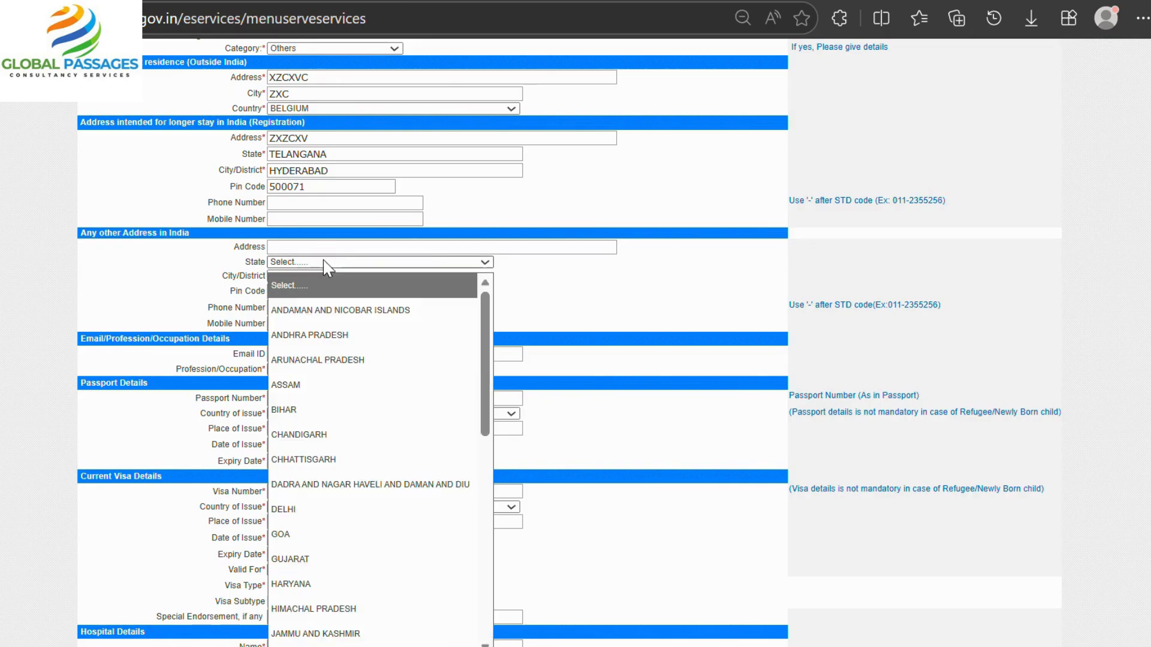
pyautogui.click(594, 322)
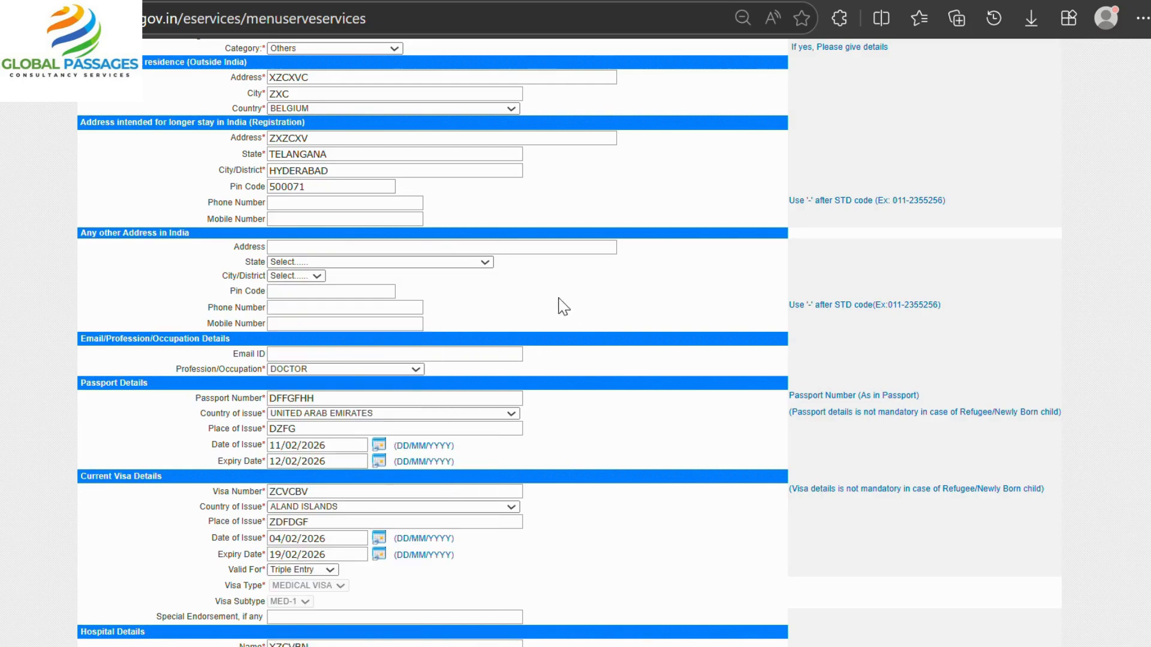
pyautogui.scroll(-7, 312, 201)
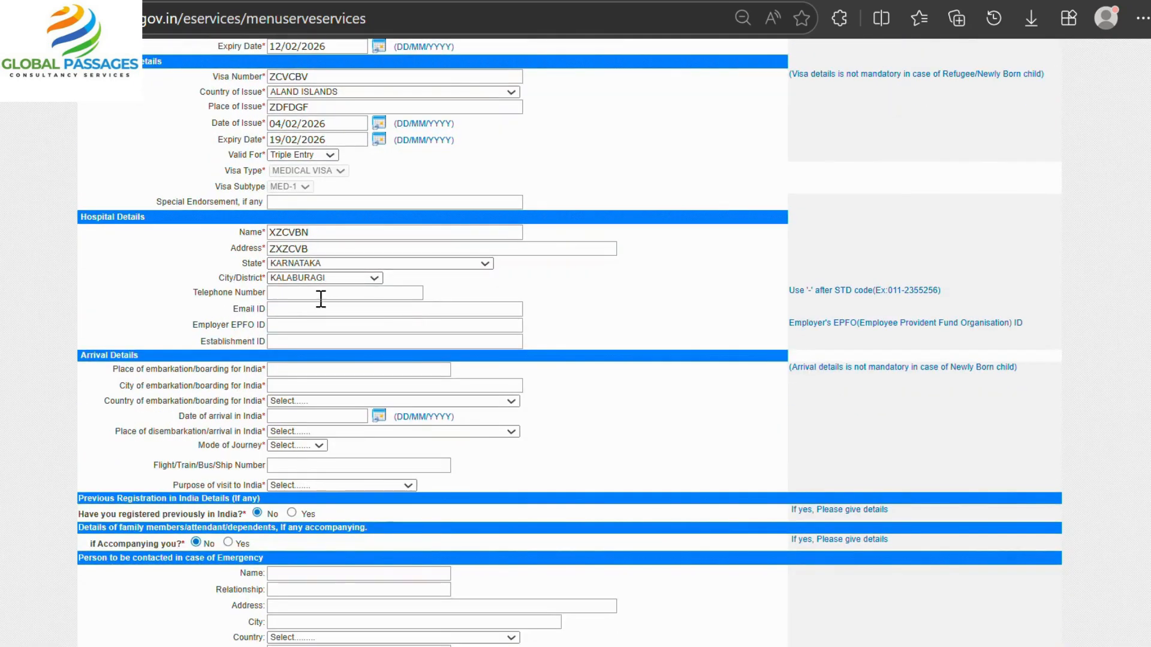
# Enter the place and city of embarkation and choose ARUBA as embarkation country.
pyautogui.click(320, 369)
pyautogui.write('DXFGFHG')
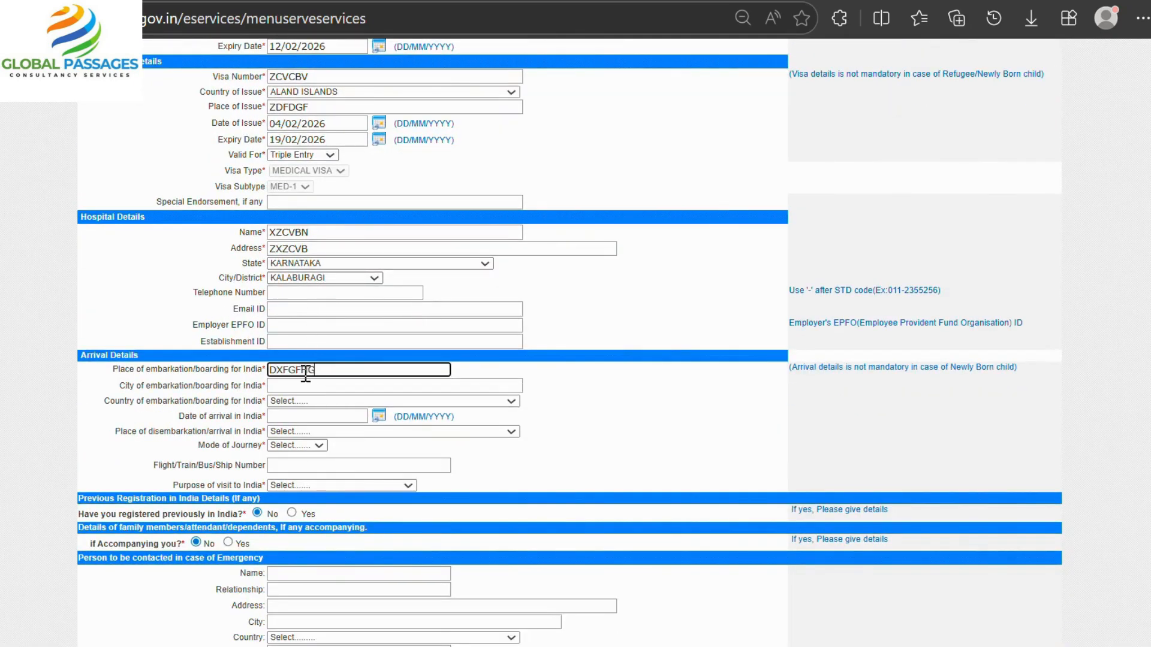
pyautogui.click(369, 385)
pyautogui.write('DFG')
pyautogui.click(366, 400)
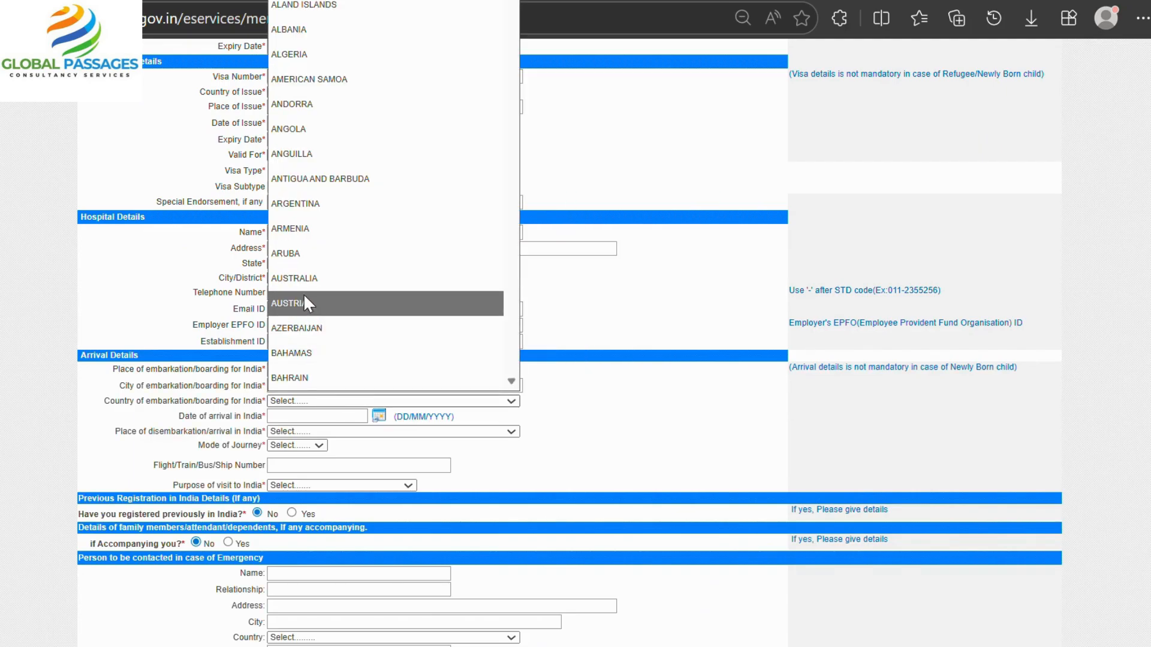
pyautogui.click(153, 400)
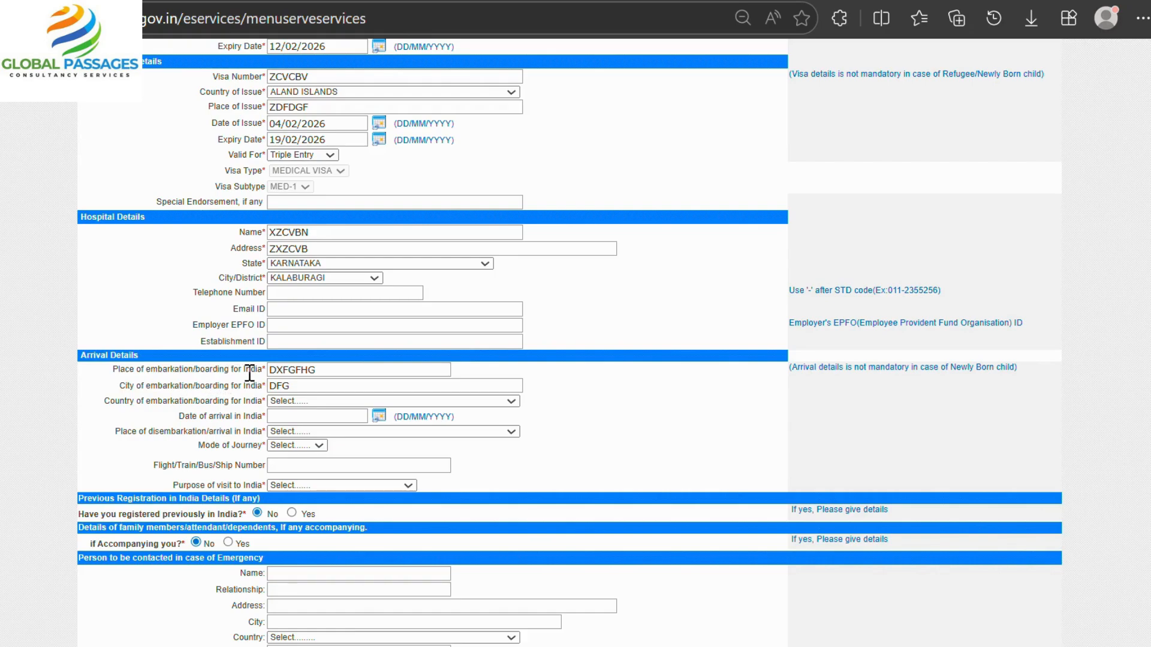
pyautogui.click(305, 401)
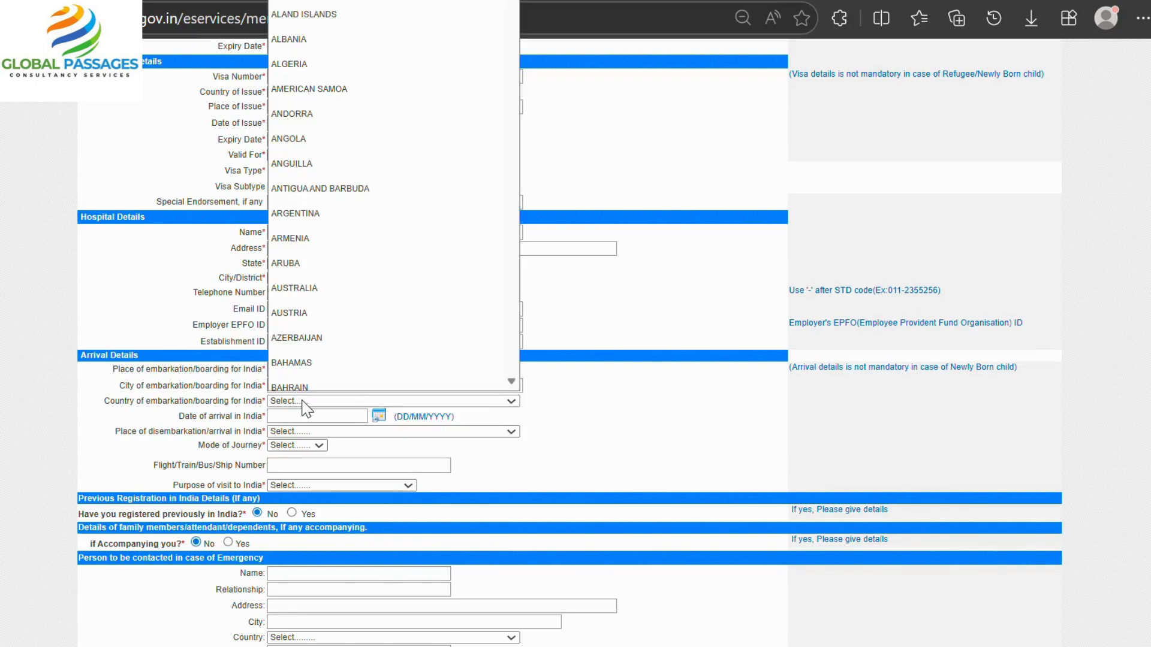
pyautogui.click(301, 368)
# Set arrival date 11/02/2026, disembarkation at HYDRABAD, and Air as mode of journey.
pyautogui.click(316, 416)
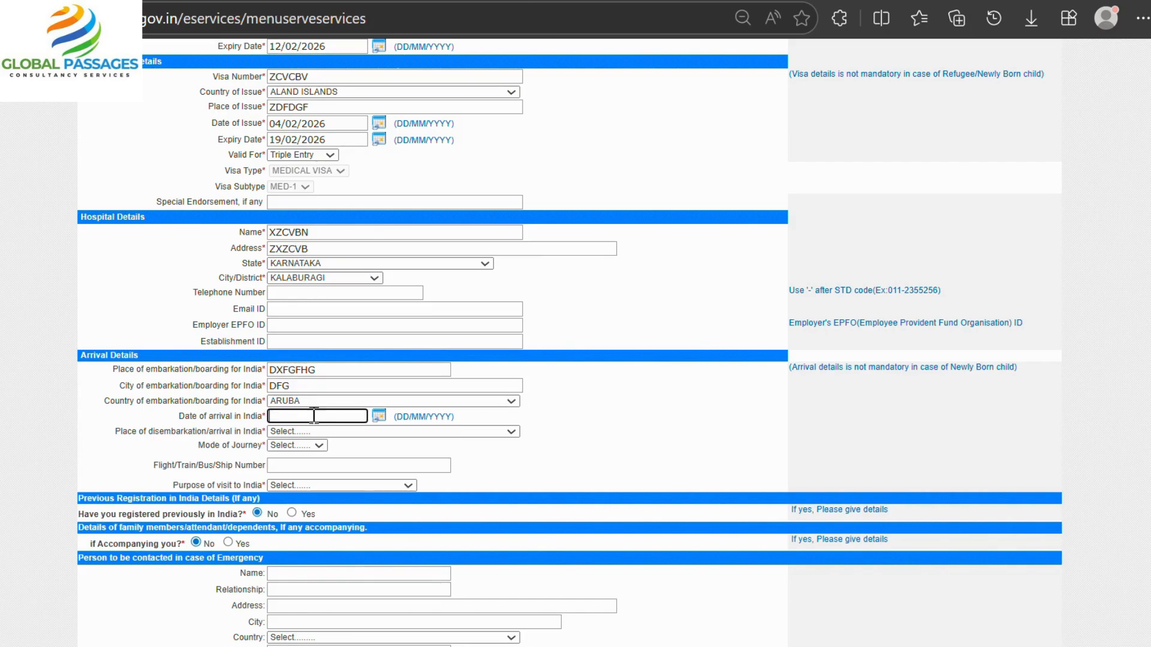
pyautogui.click(379, 416)
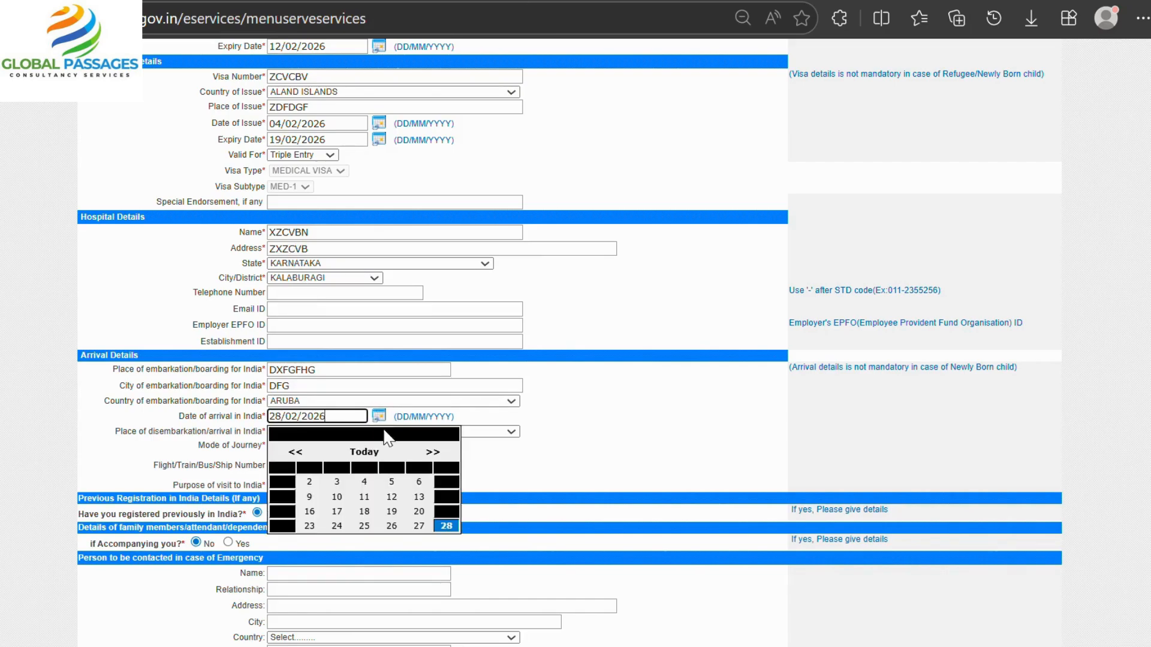
pyautogui.click(367, 510)
pyautogui.click(291, 432)
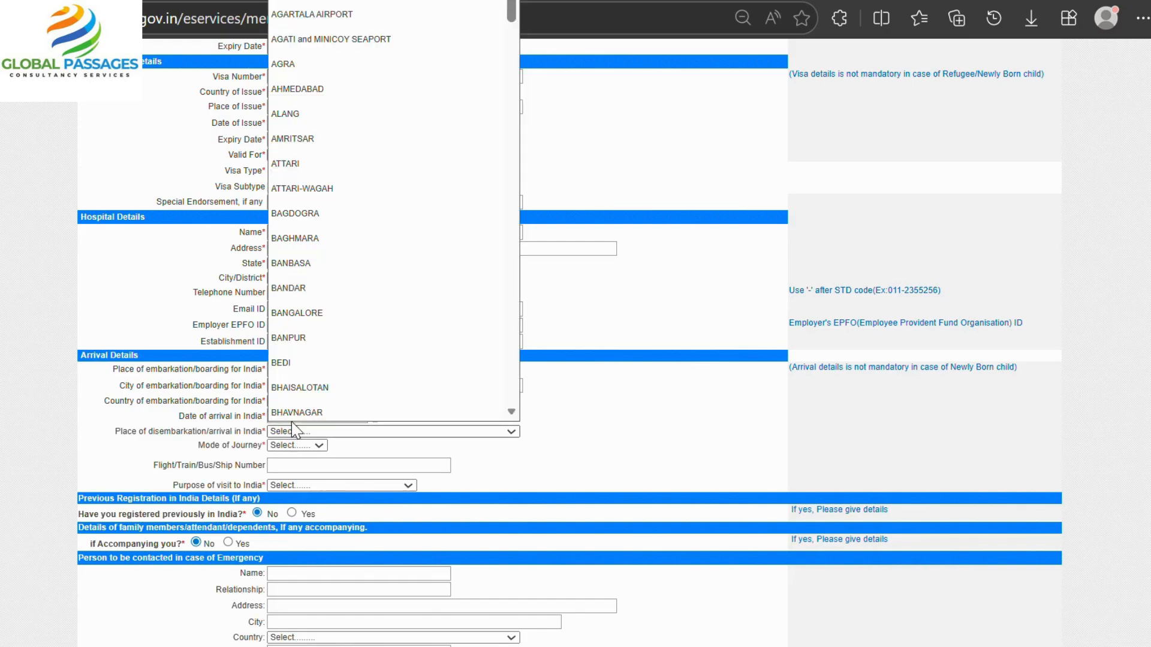
pyautogui.scroll(-2, 286, 238)
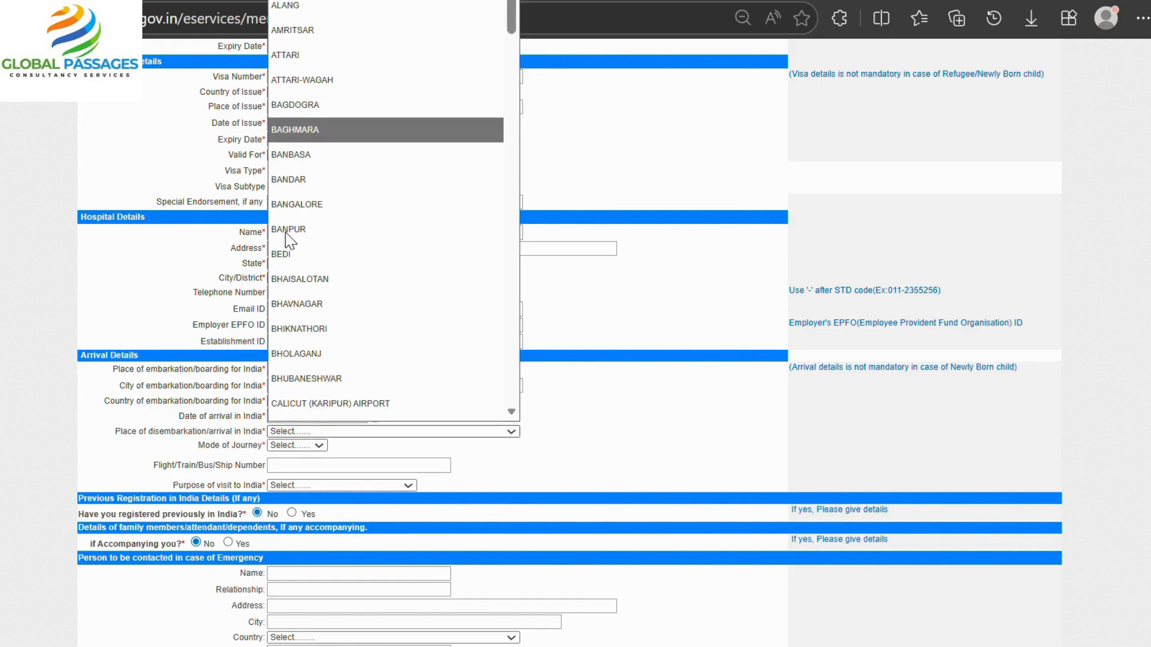
pyautogui.write('hy')
pyautogui.press('Return')
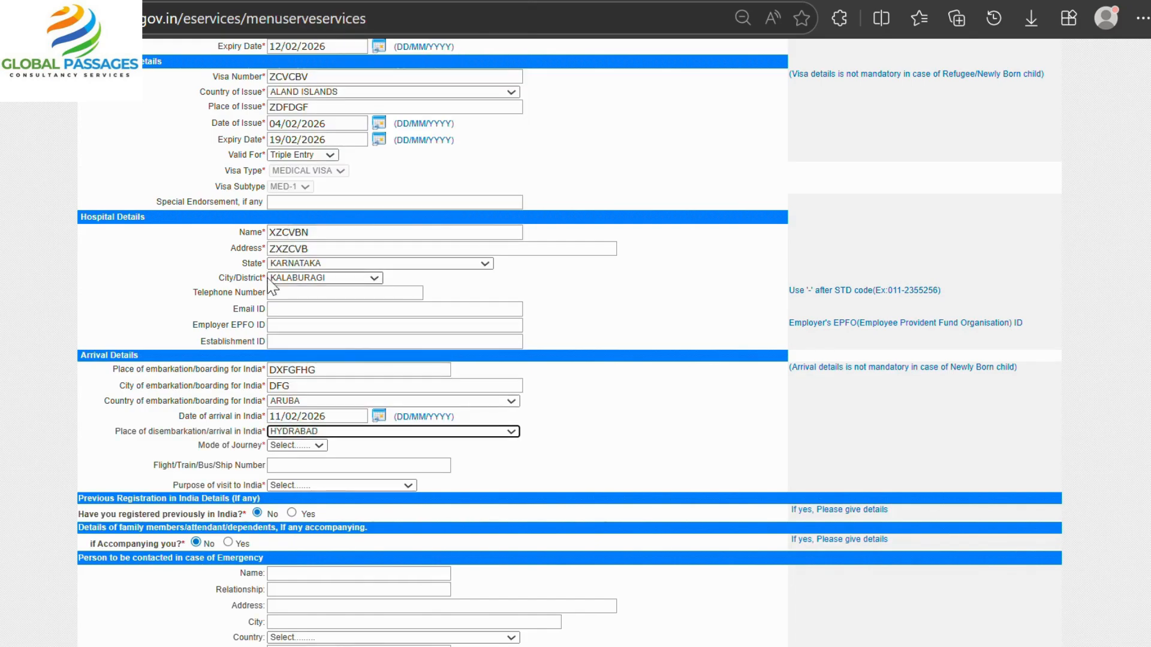
pyautogui.click(314, 446)
pyautogui.click(324, 483)
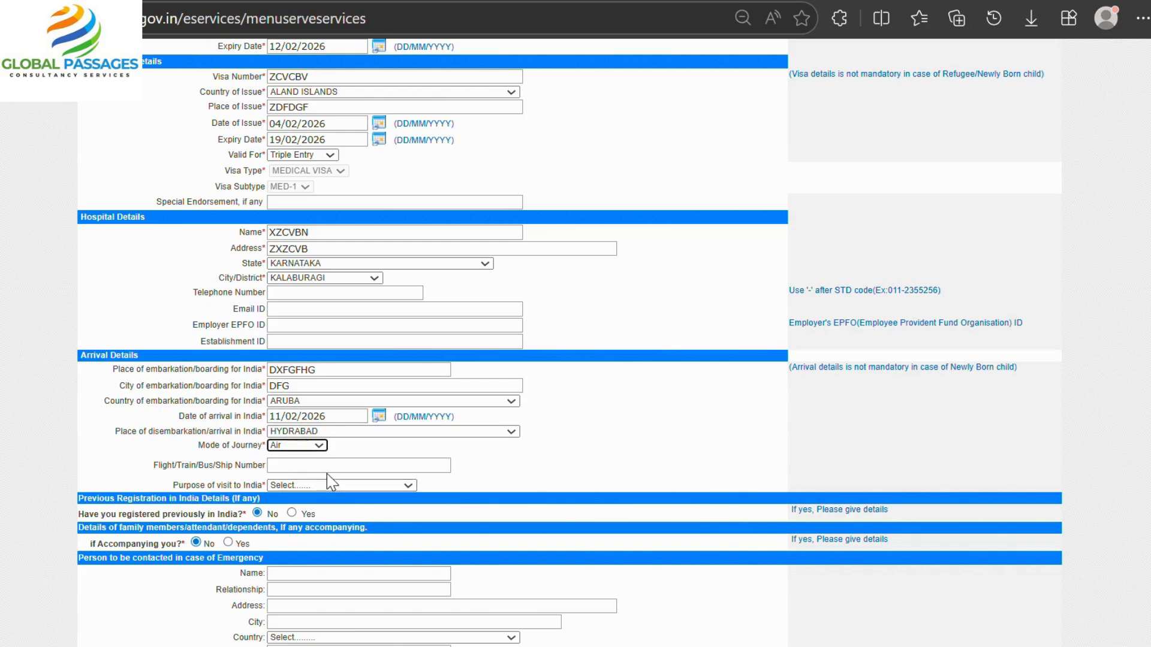
# Choose Medical Treatment of self as the purpose of visit to India.
pyautogui.click(320, 485)
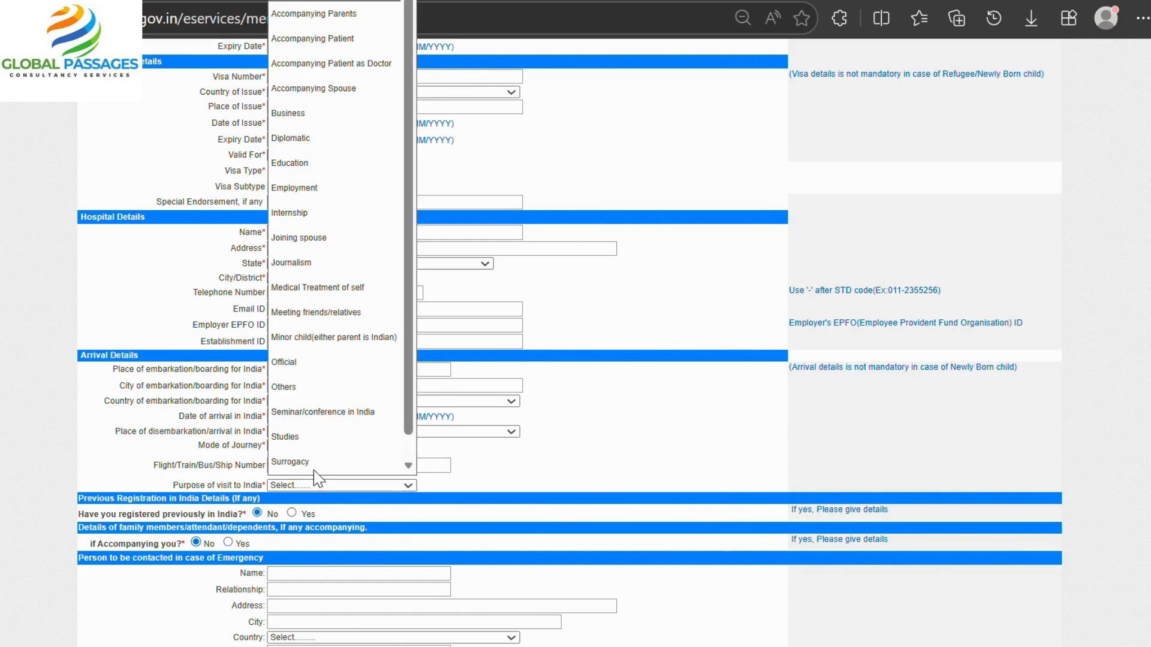
pyautogui.scroll(-1, 293, 299)
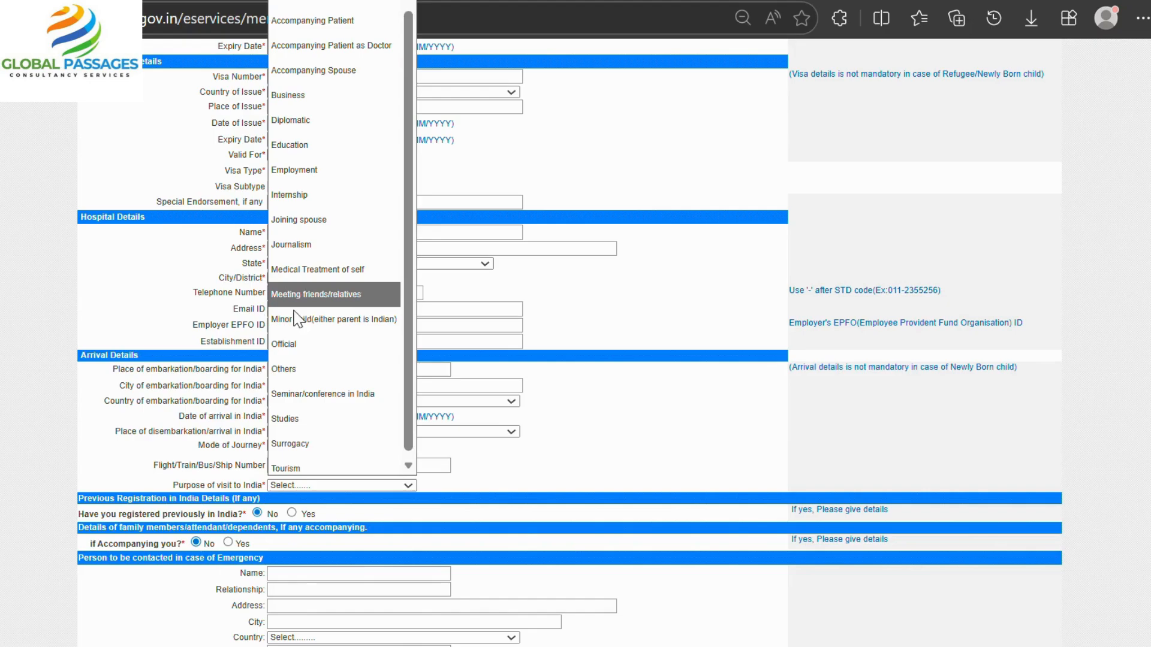
pyautogui.click(315, 269)
pyautogui.click(343, 487)
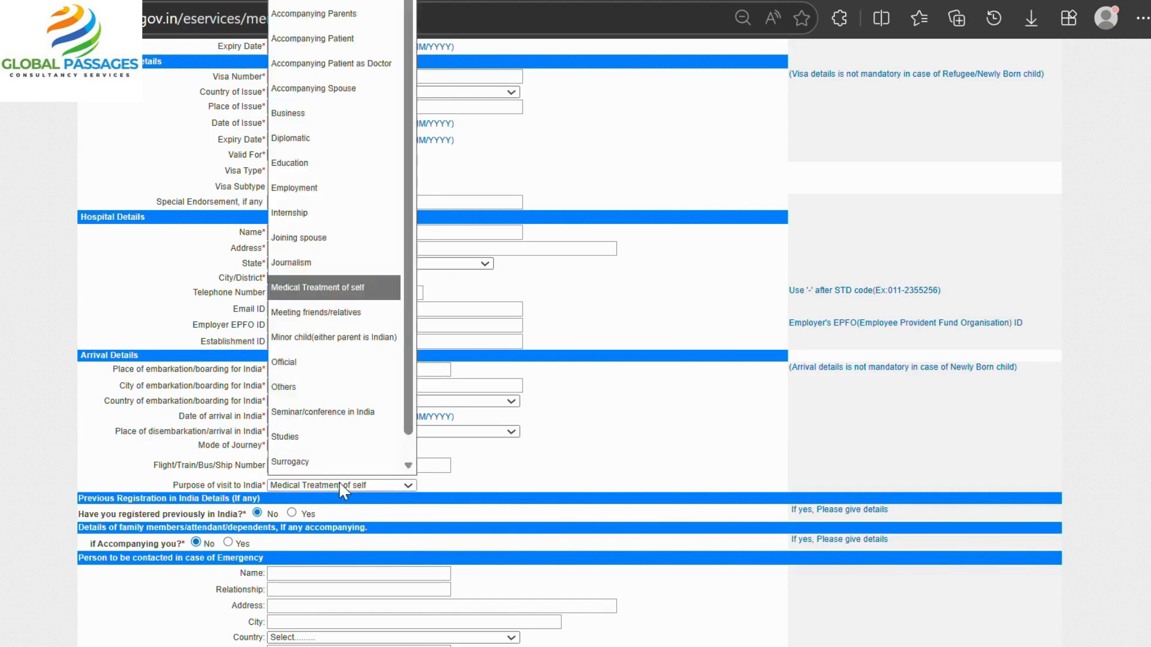
pyautogui.click(345, 290)
pyautogui.scroll(-1, 431, 445)
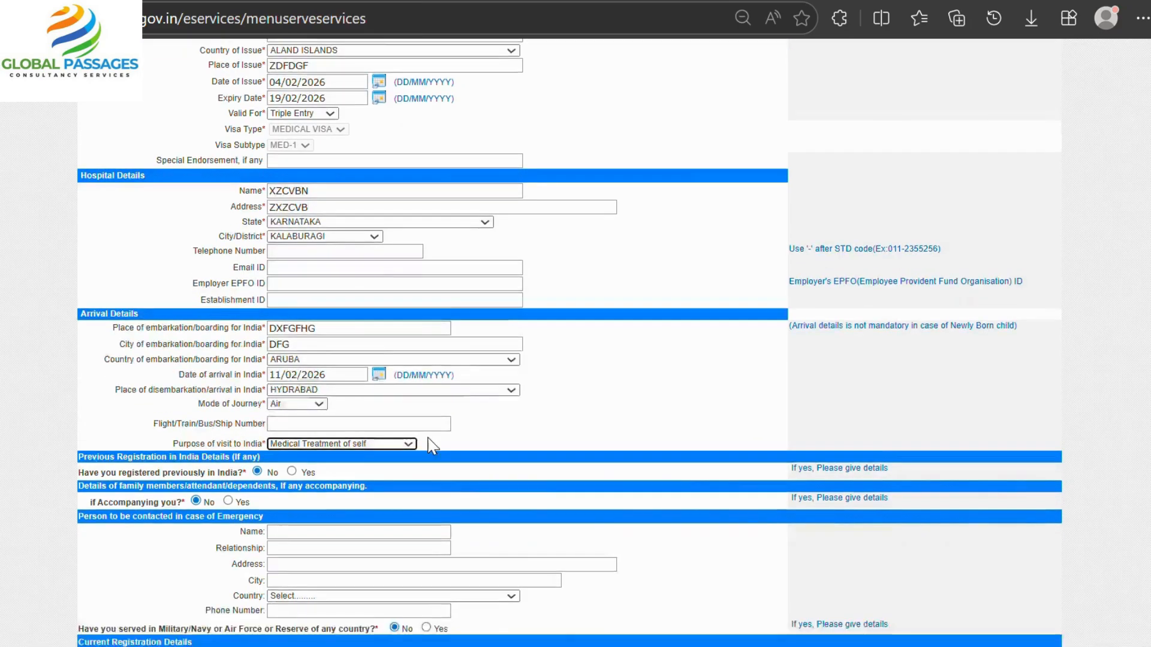
pyautogui.scroll(-4, 432, 447)
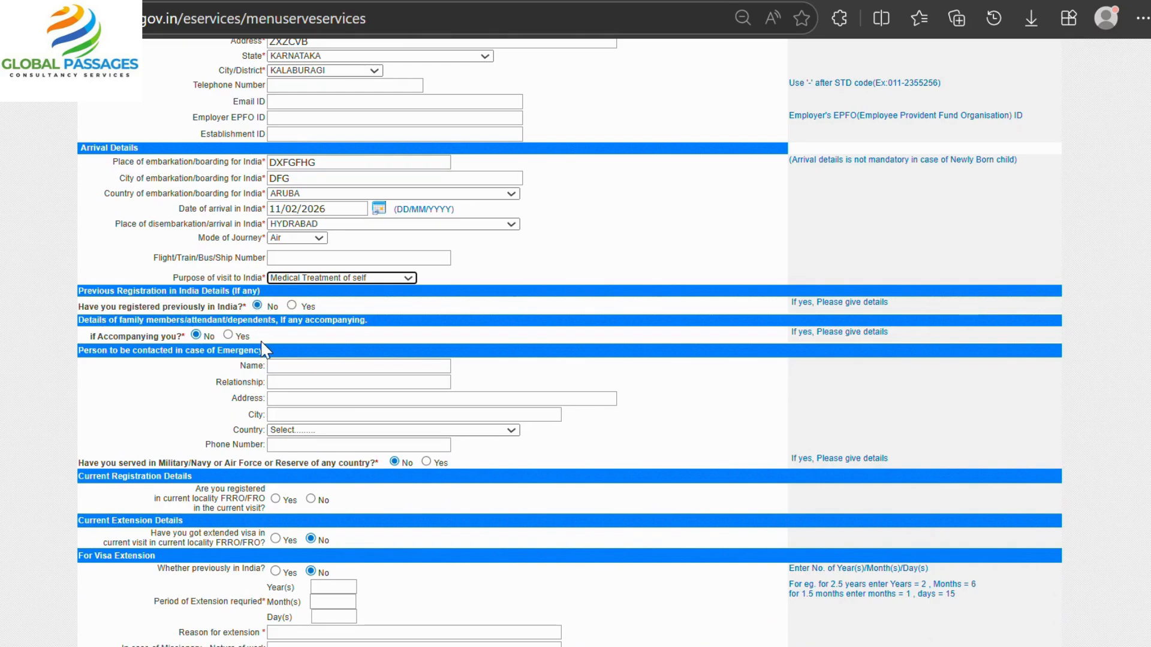
pyautogui.scroll(-3, 278, 364)
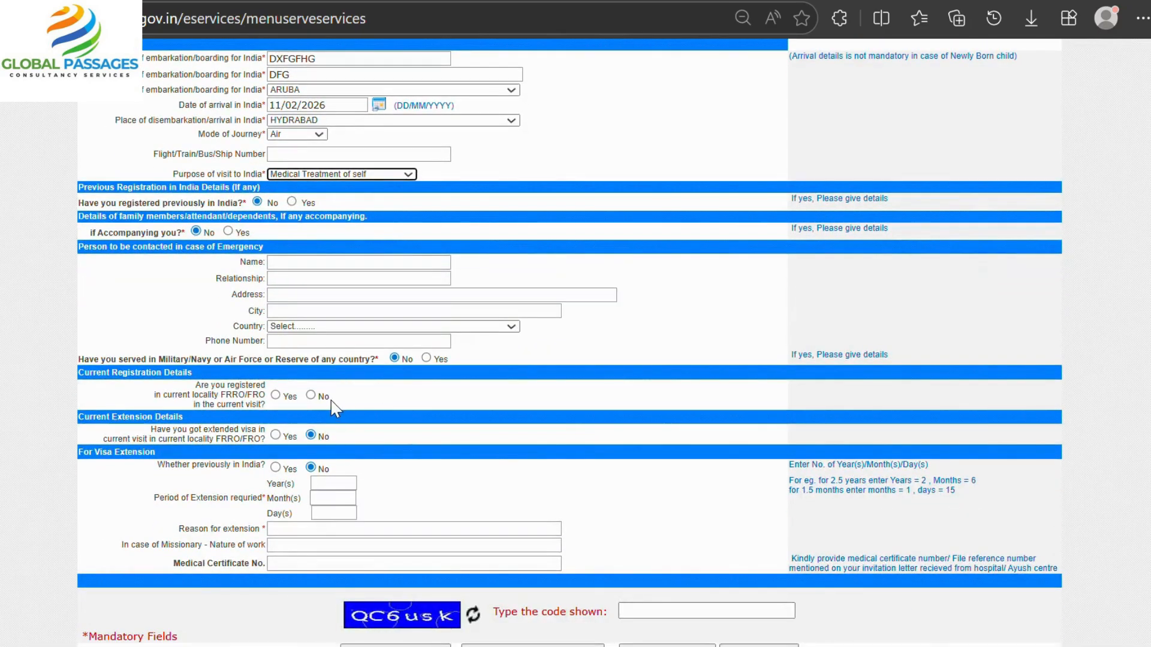
# Answer No to FRRO registration, request a 6-month extension with reason 'MEDICA'.
pyautogui.click(310, 395)
pyautogui.scroll(-1, 343, 414)
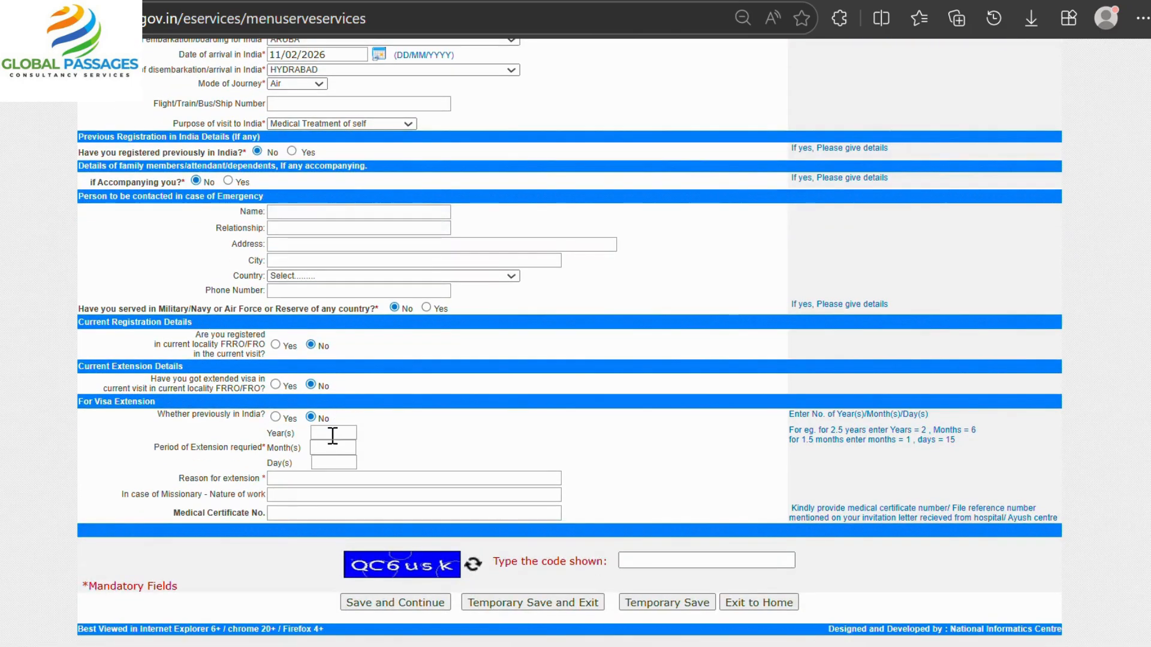
pyautogui.click(332, 447)
pyautogui.write('6')
pyautogui.click(368, 476)
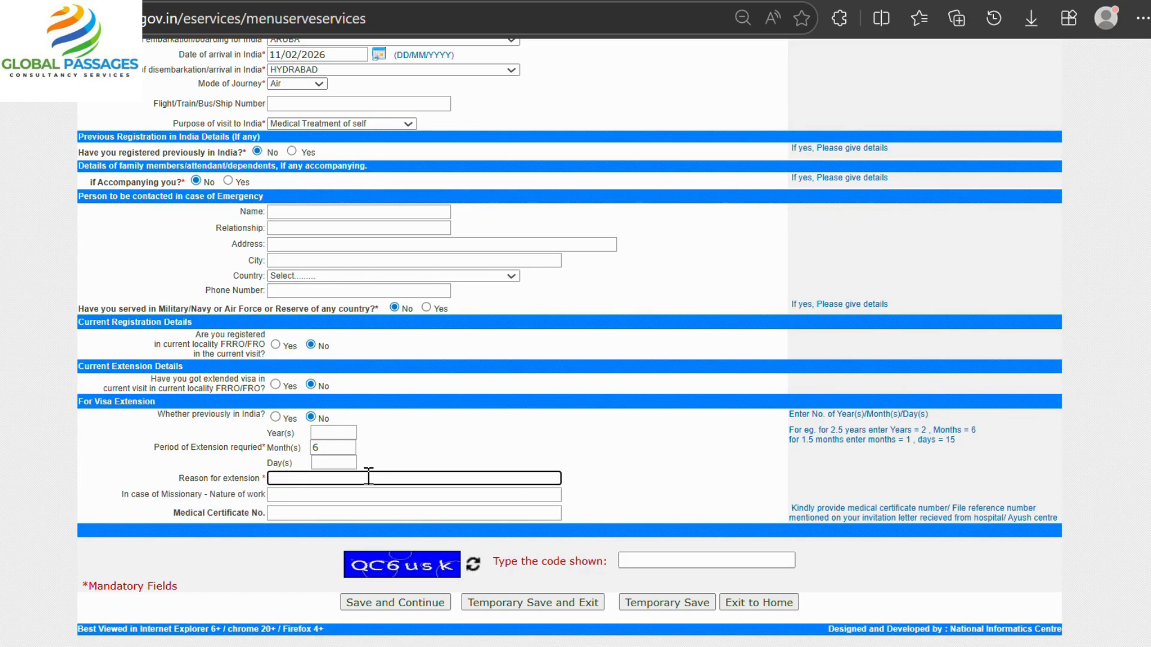
pyautogui.write('MEDICA')
pyautogui.click(661, 564)
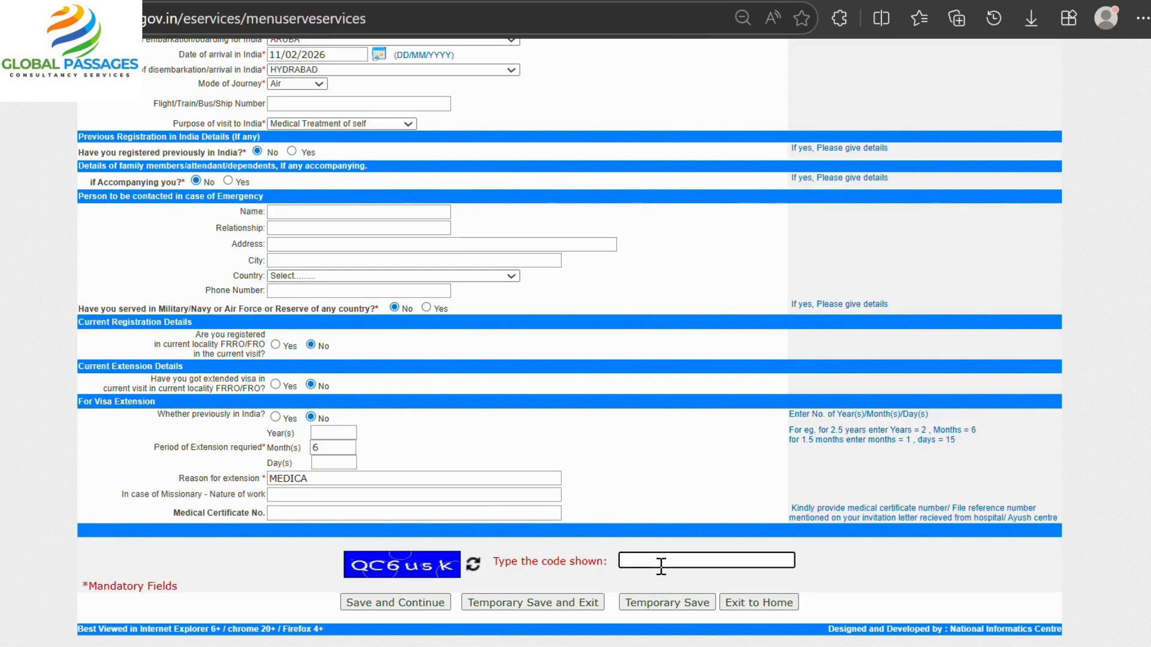
pyautogui.scroll(20, 593, 344)
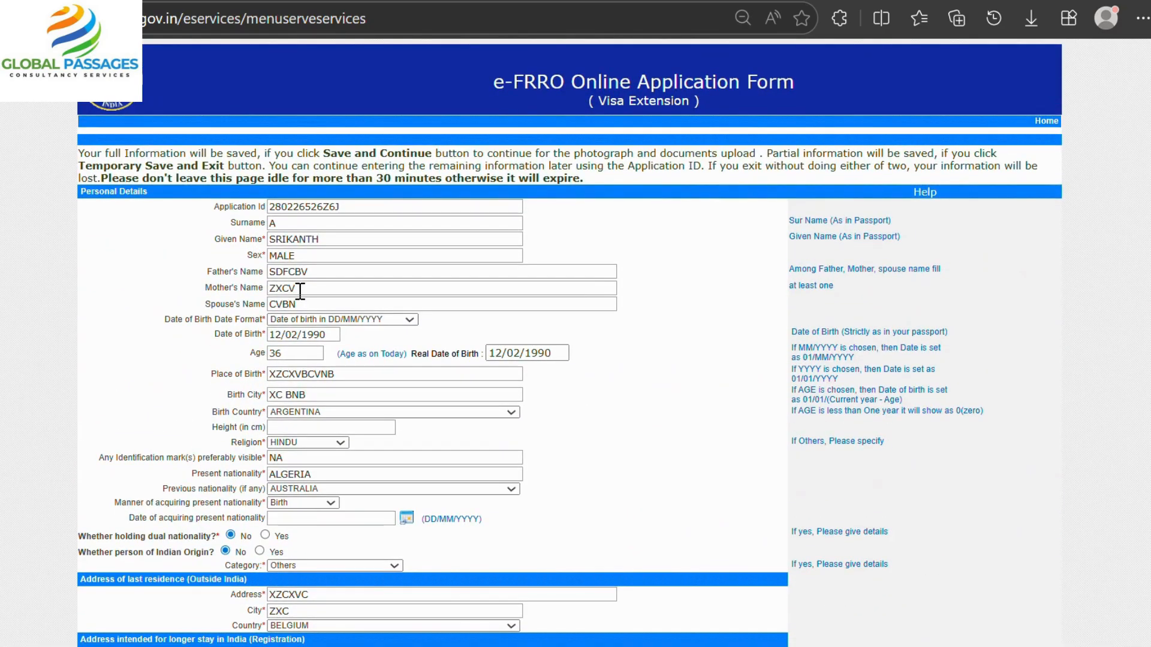
pyautogui.scroll(-11, 299, 291)
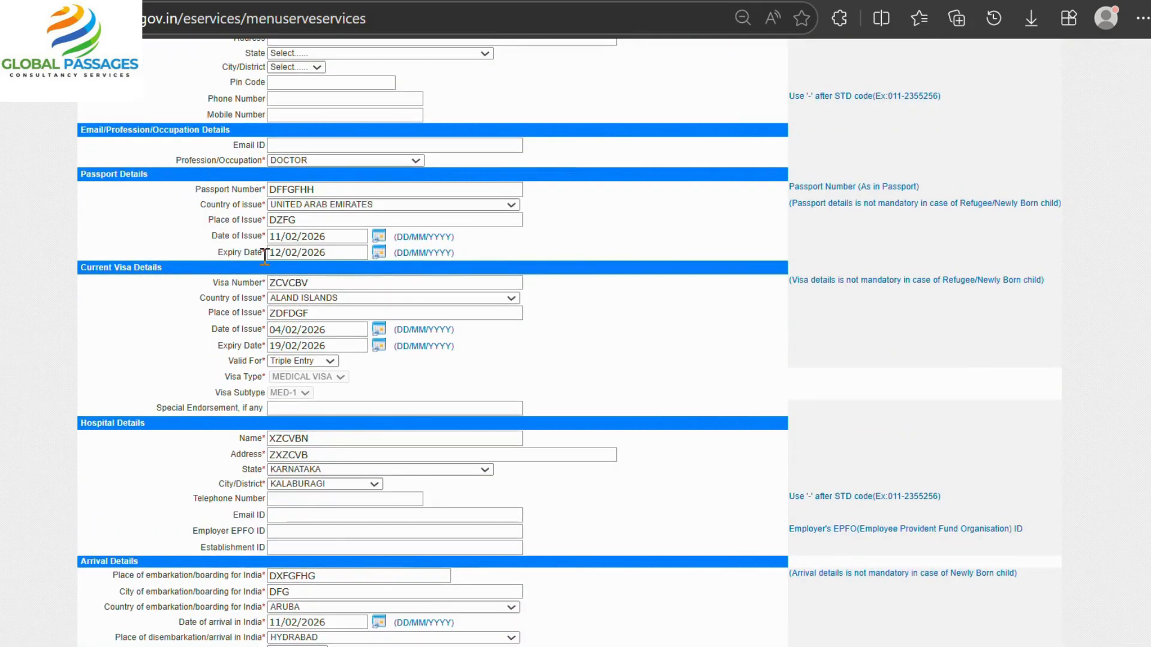
pyautogui.scroll(-5, 265, 256)
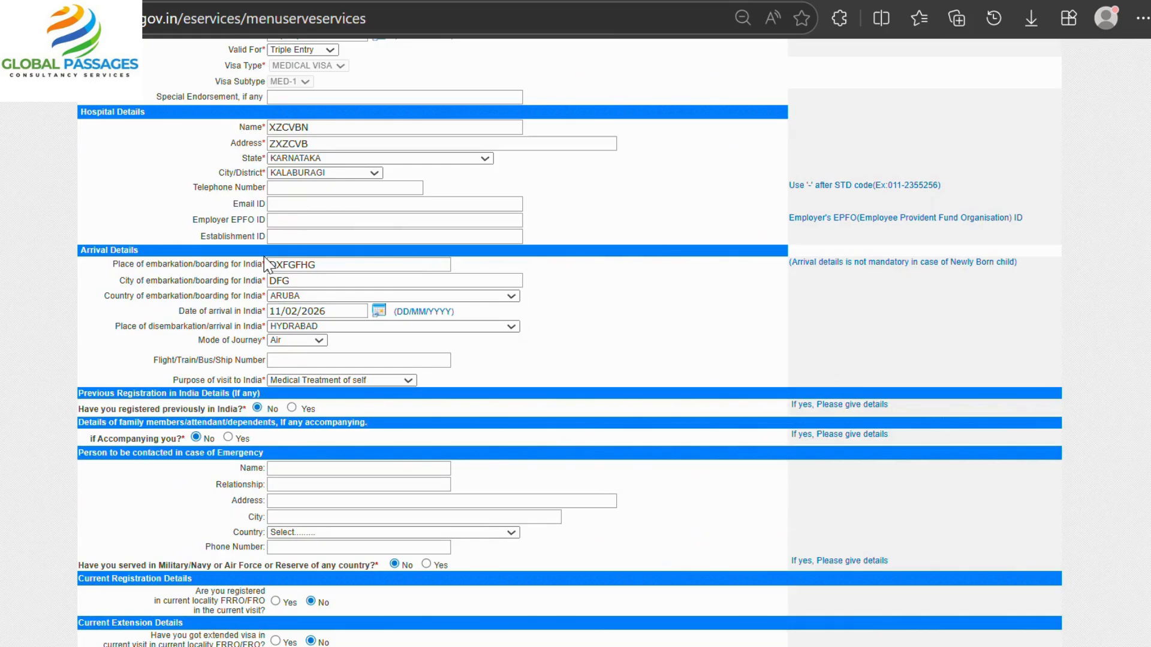
pyautogui.scroll(-4, 264, 264)
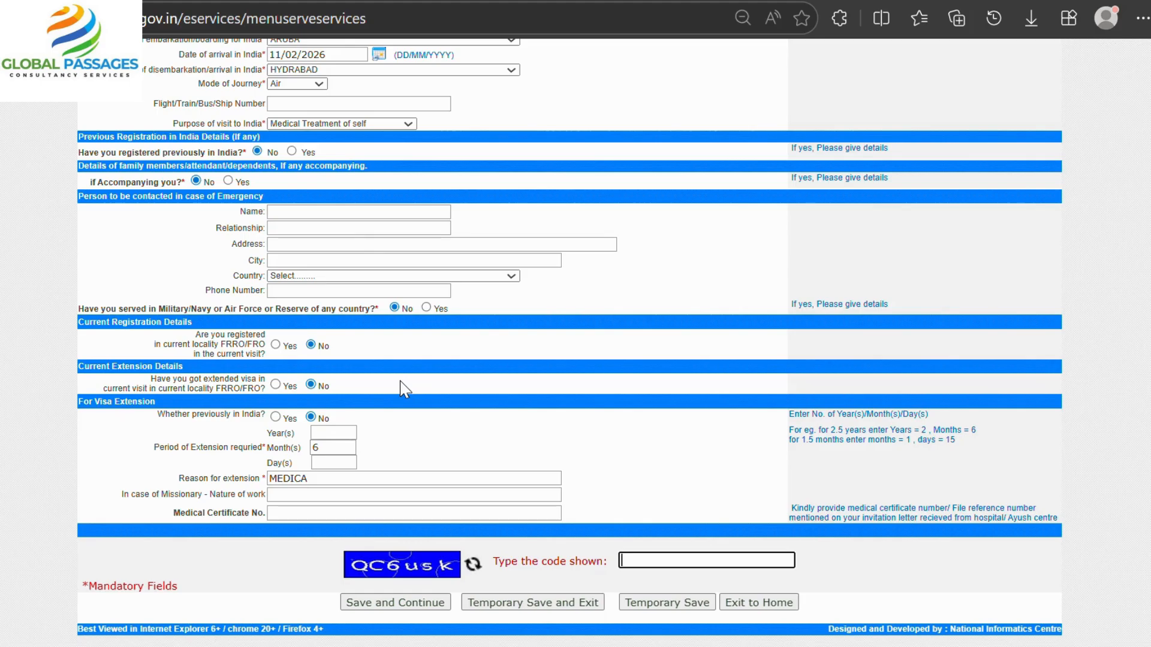
pyautogui.scroll(15, 405, 388)
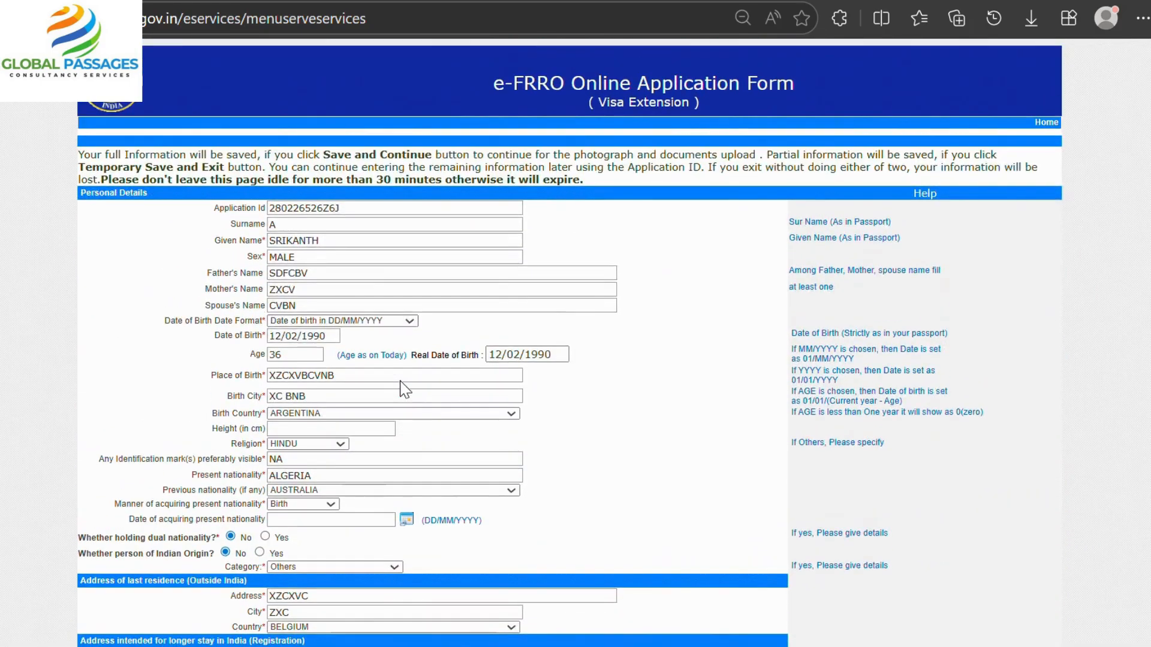
pyautogui.scroll(-18, 405, 389)
pyautogui.scroll(14, 398, 379)
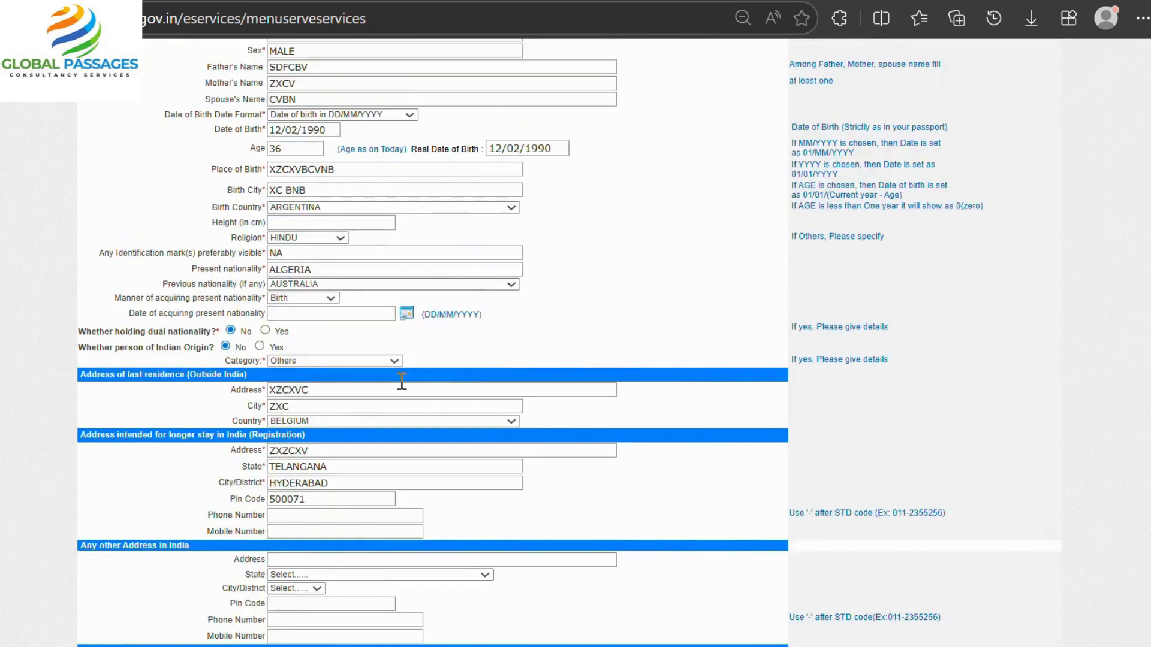
pyautogui.scroll(4, 402, 381)
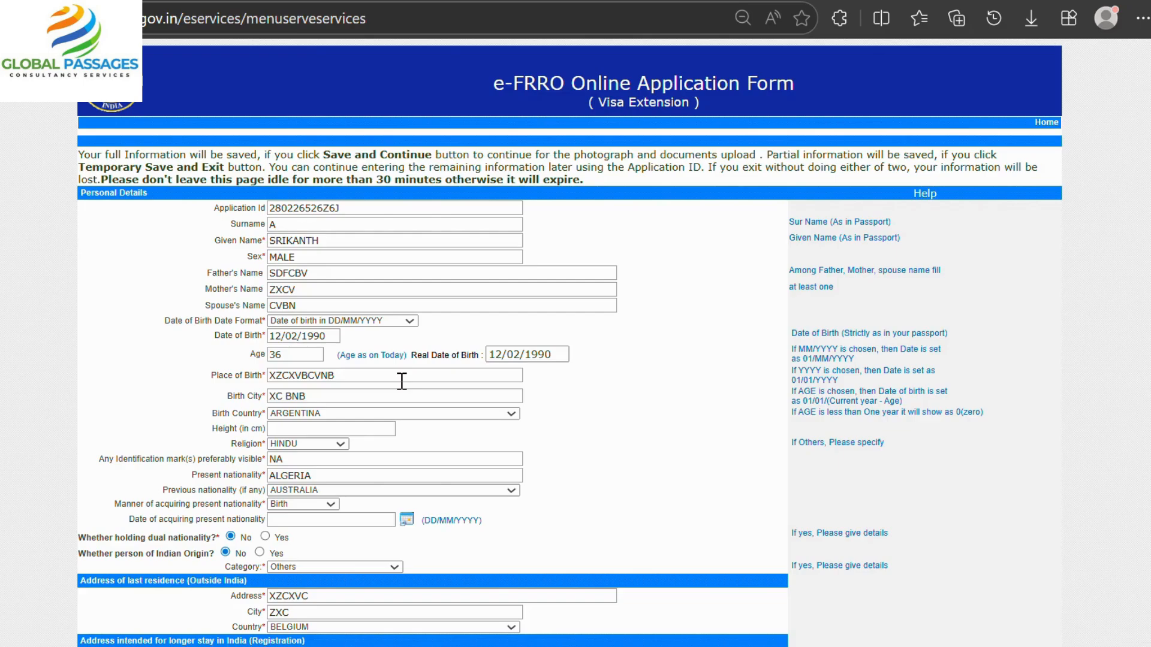
pyautogui.scroll(-20, 401, 382)
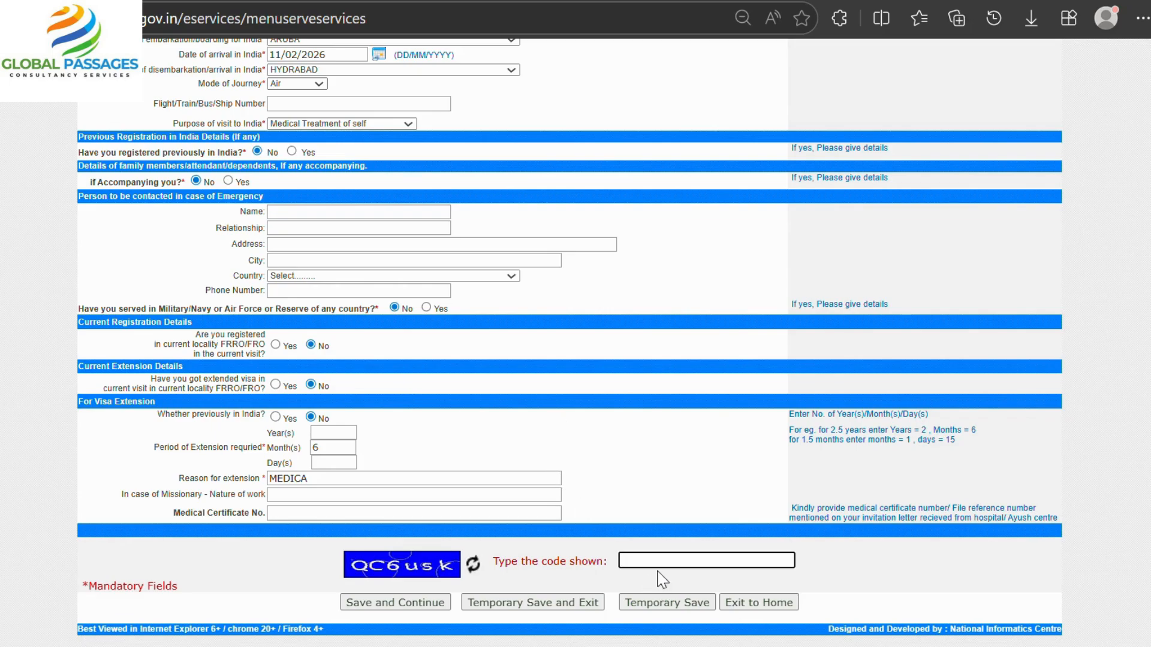
# Enter the on-screen captcha code and Save and Continue the form.
pyautogui.write('QC6usk')
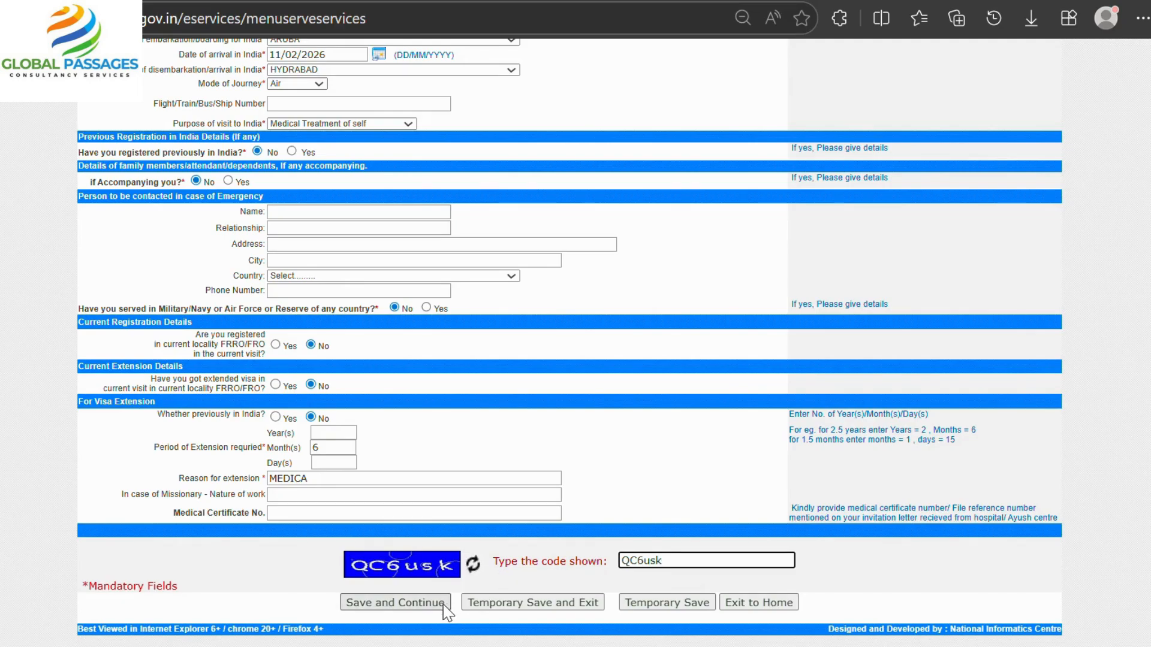
pyautogui.click(419, 604)
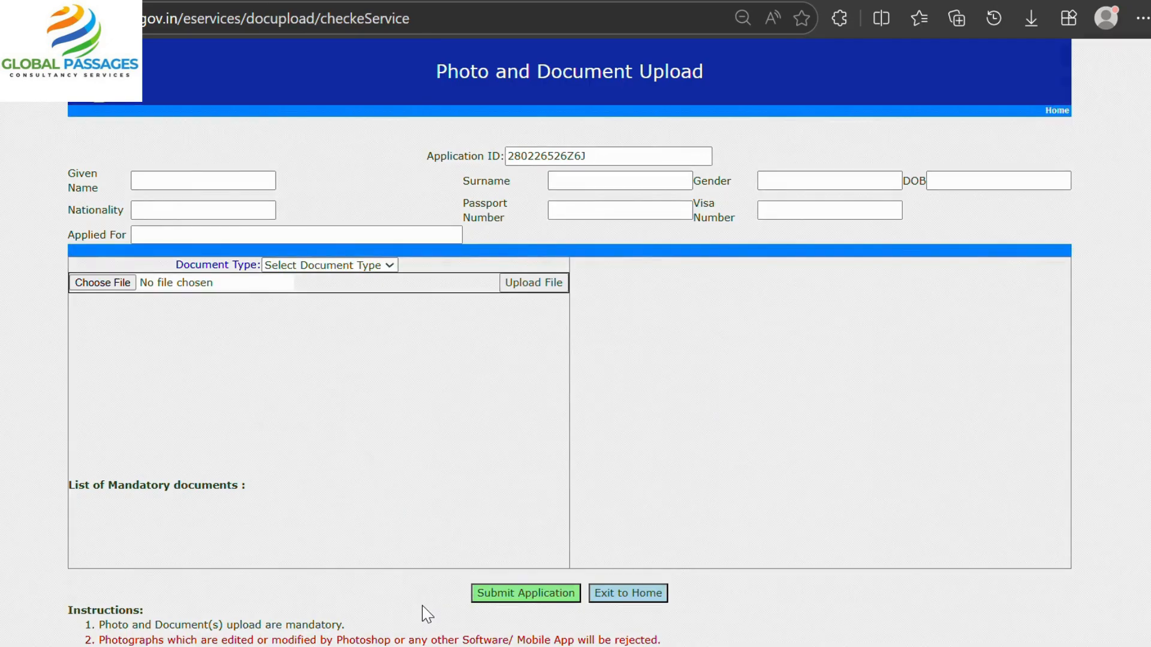
# Choose Photo as the document type to upload.
pyautogui.click(345, 266)
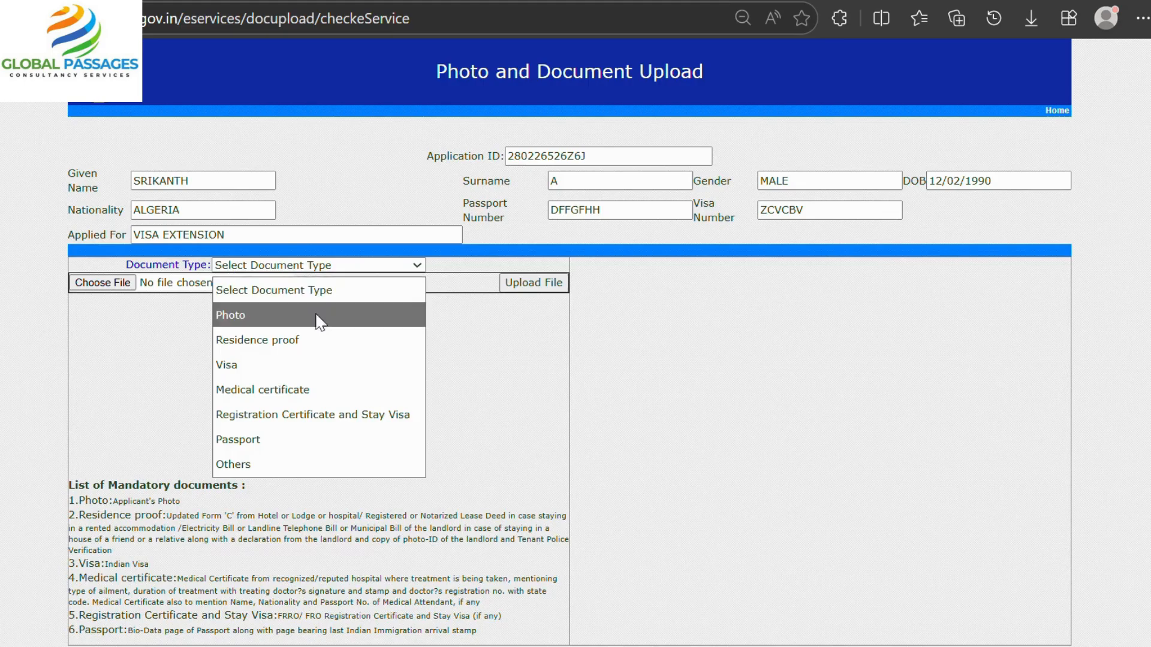
pyautogui.click(276, 315)
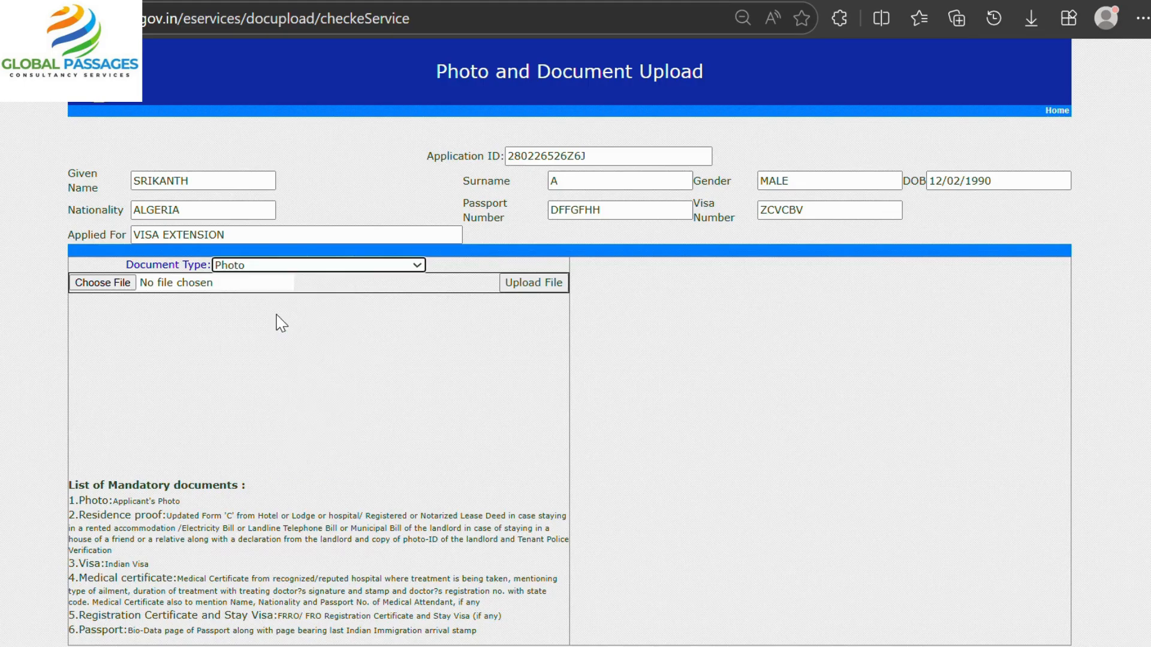
pyautogui.click(304, 266)
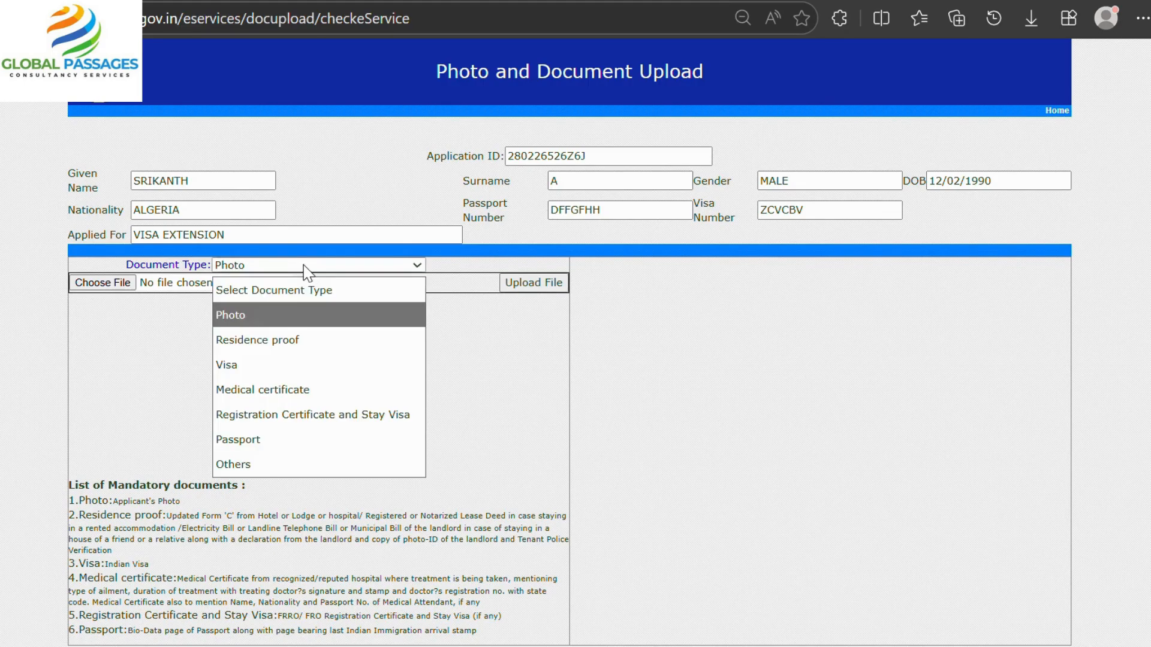
pyautogui.click(624, 398)
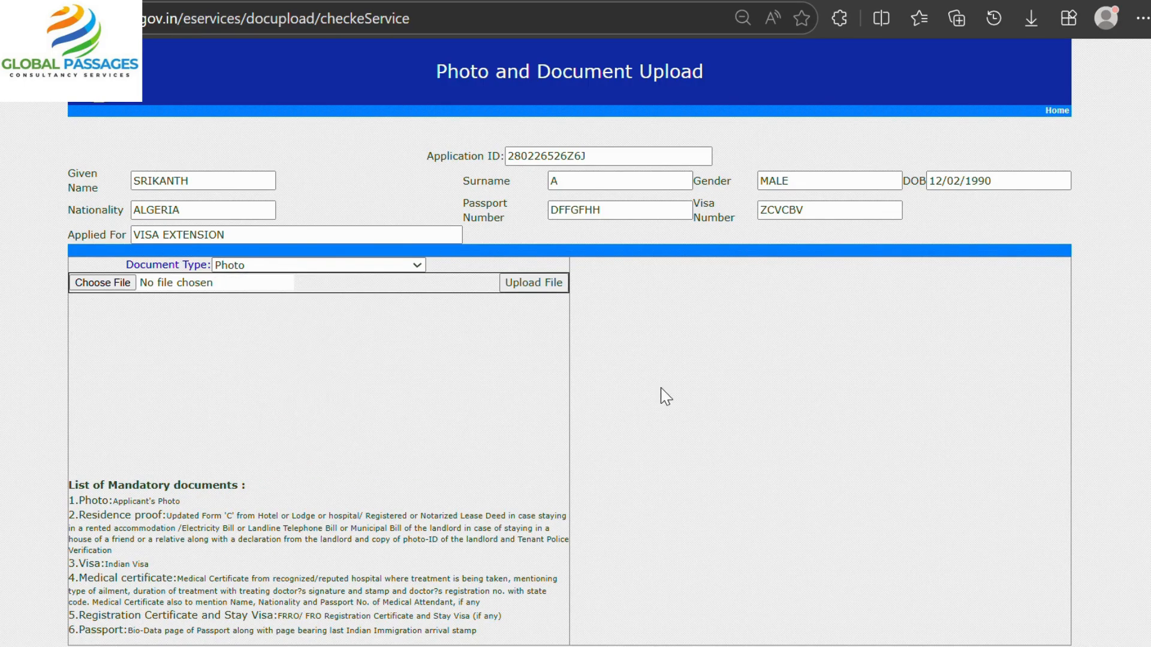
pyautogui.scroll(-5, 429, 463)
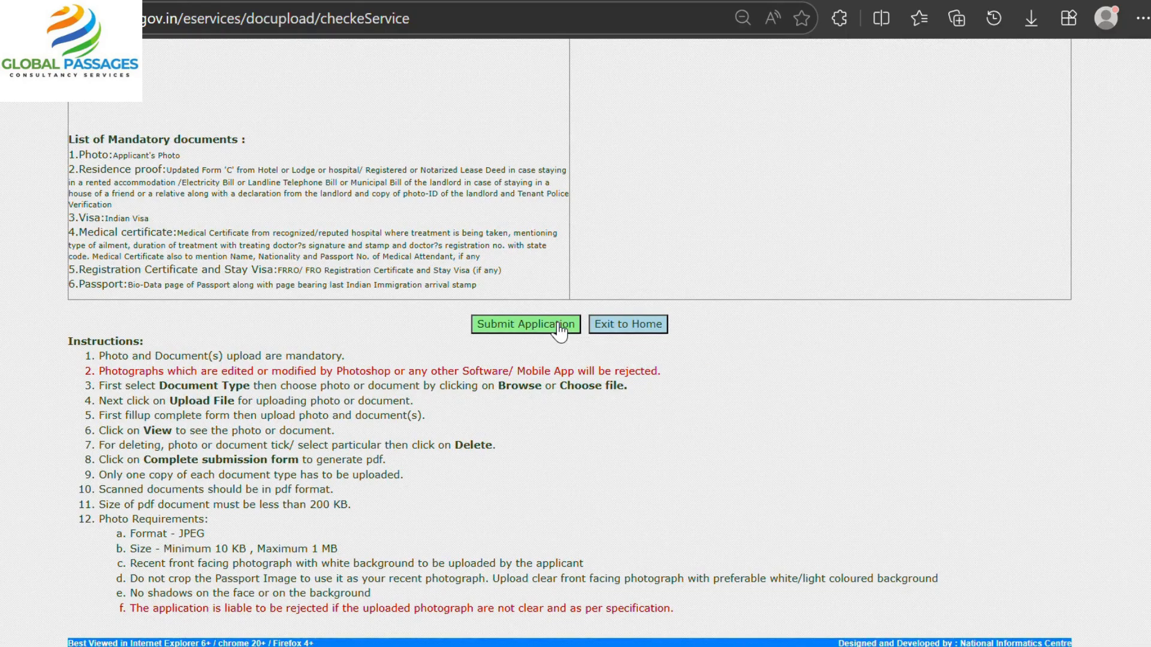
pyautogui.scroll(5, 560, 329)
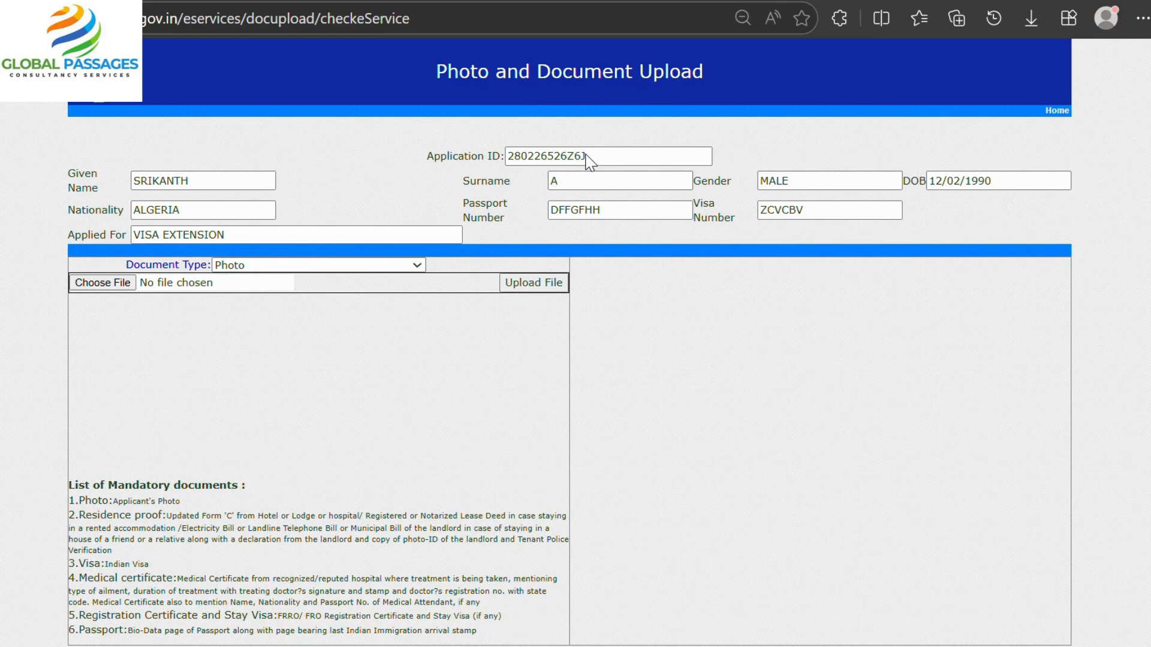
pyautogui.scroll(-6, 580, 160)
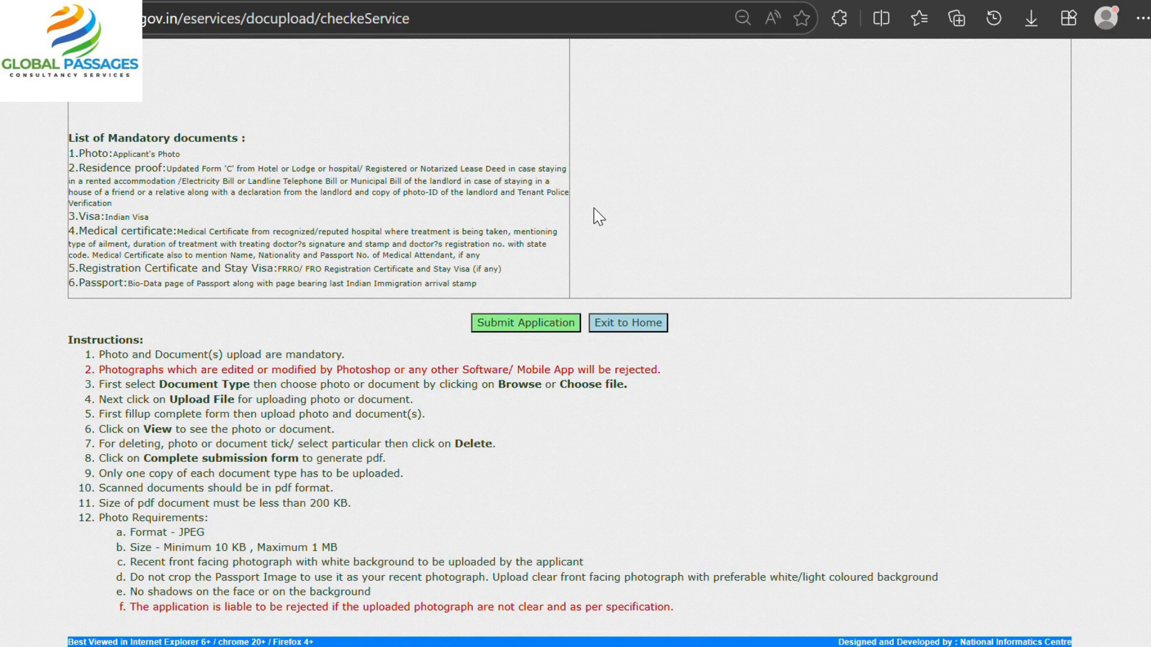
pyautogui.scroll(5, 631, 400)
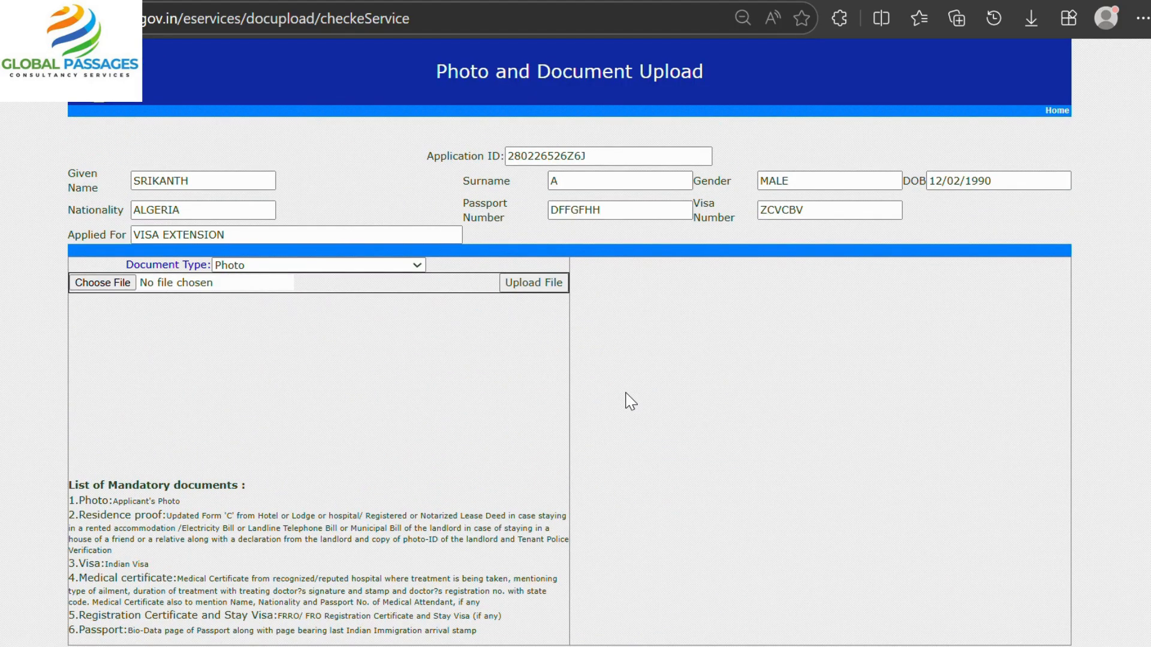
pyautogui.scroll(-5, 626, 399)
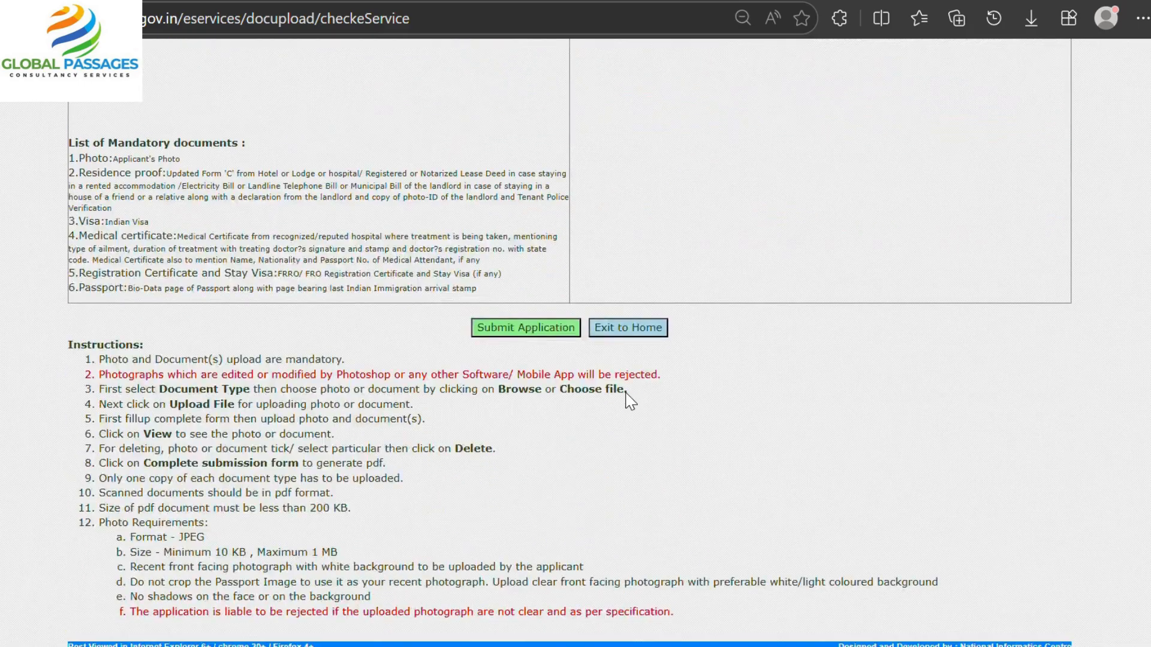
pyautogui.scroll(5, 591, 282)
pyautogui.scroll(-5, 606, 327)
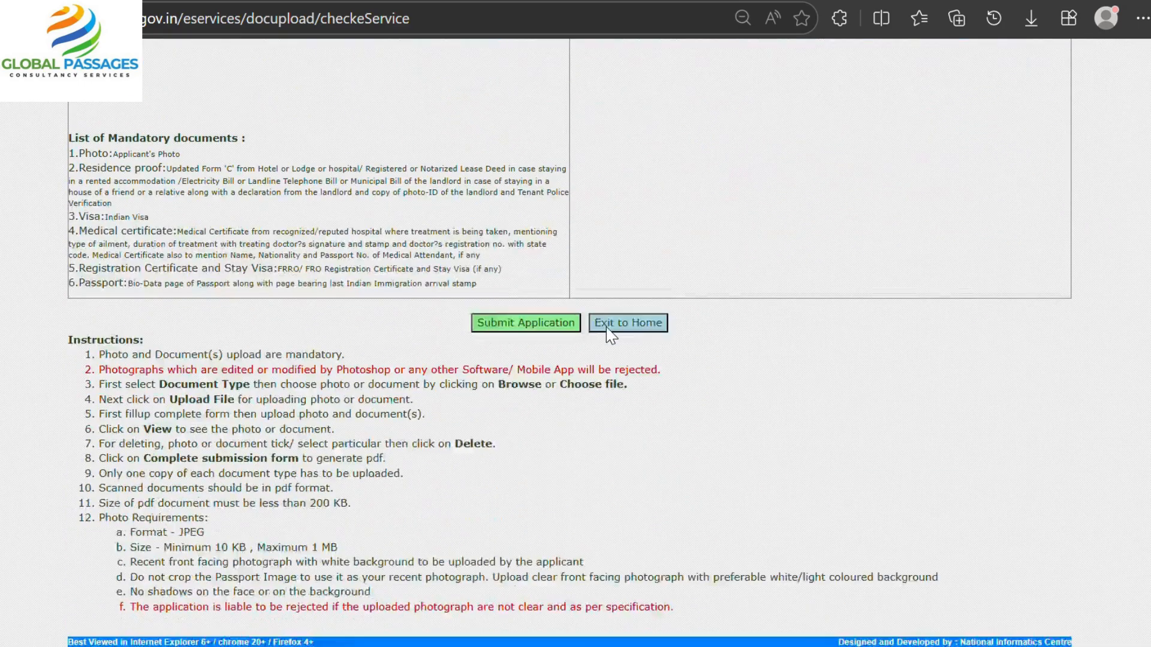
pyautogui.scroll(5, 606, 326)
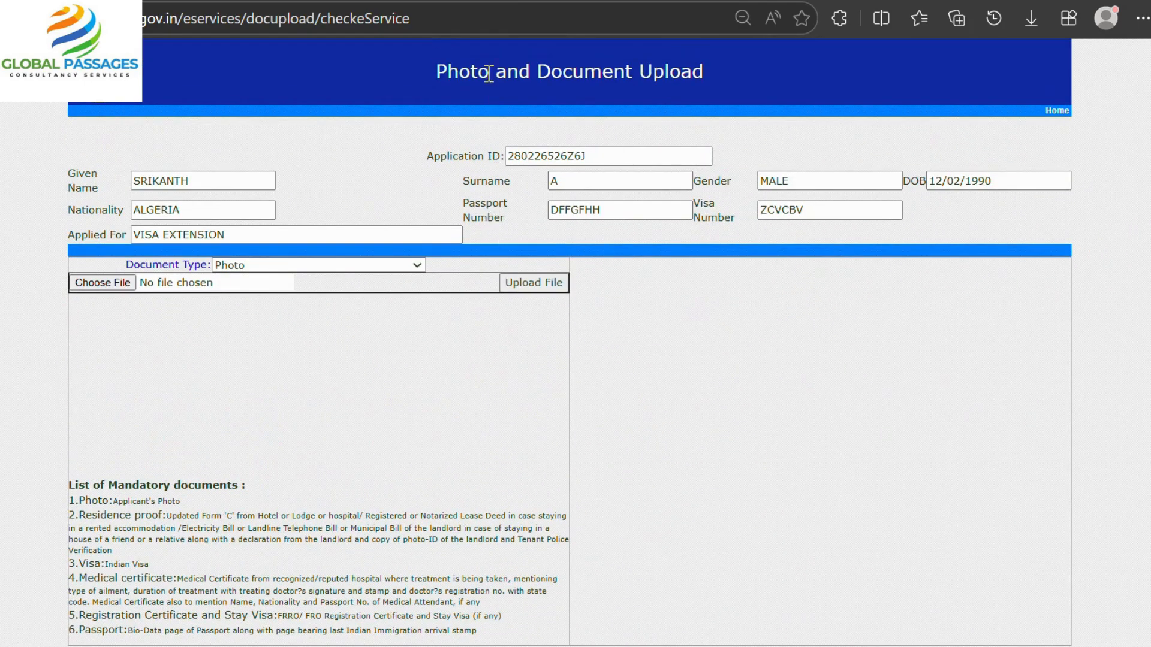